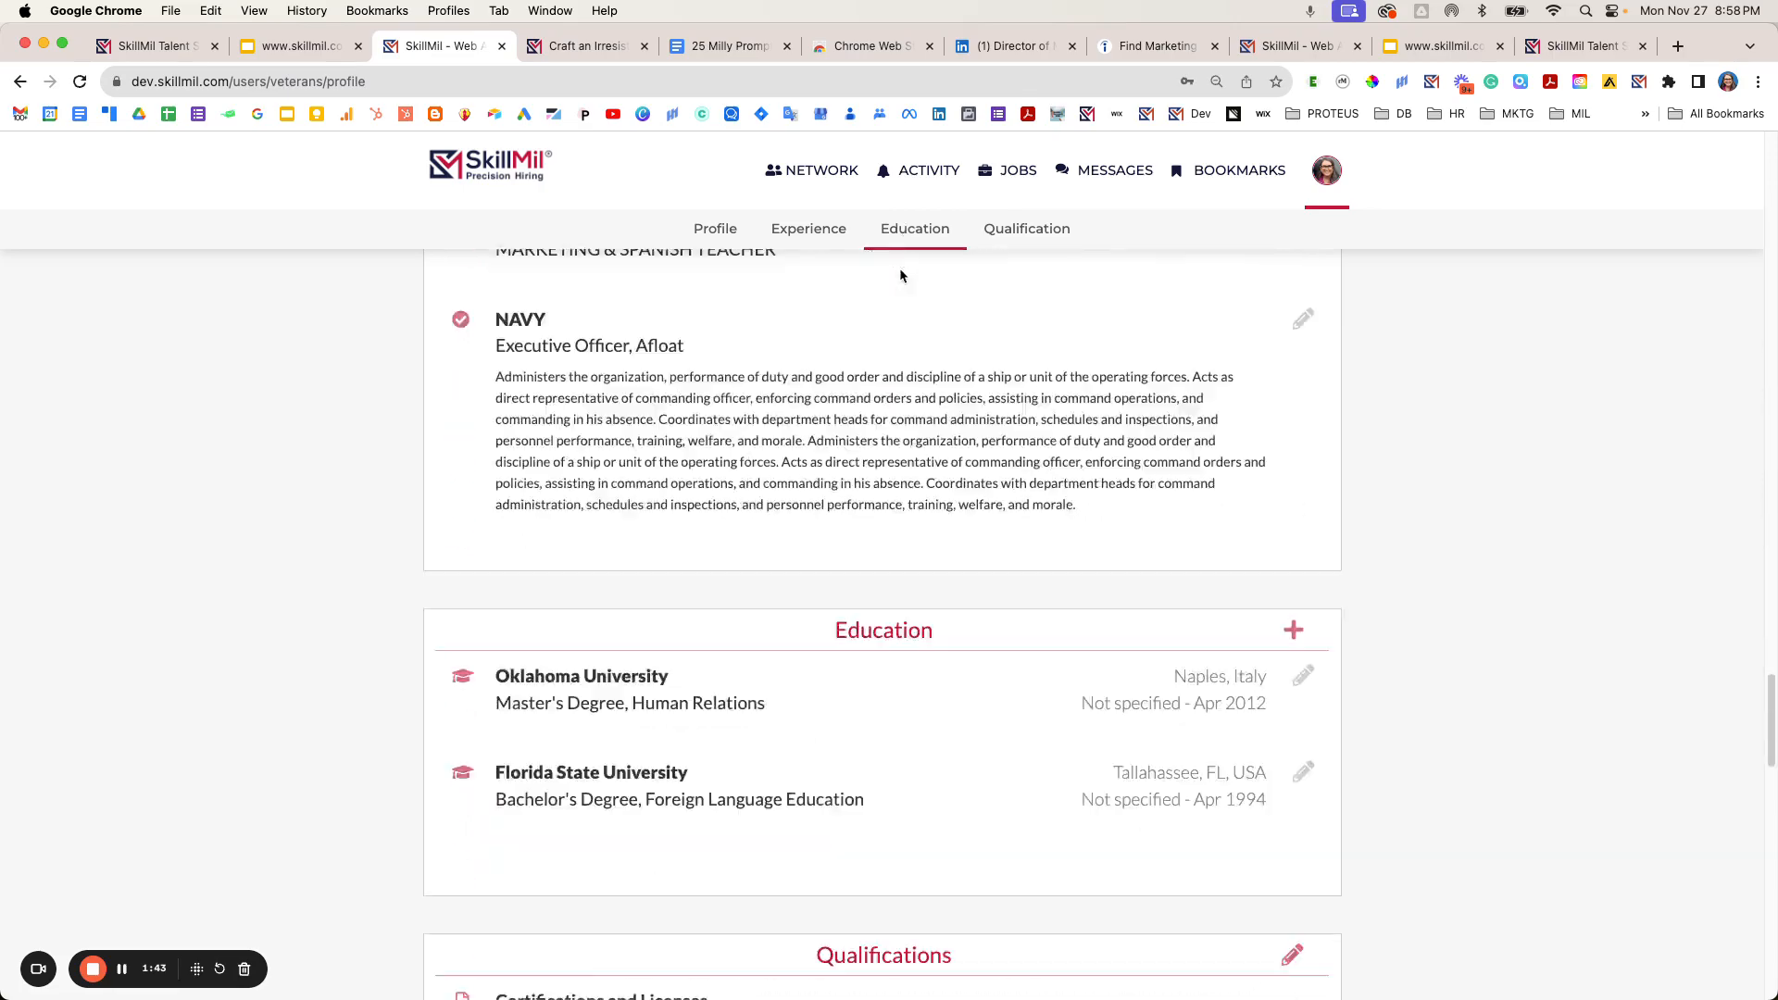
- Look over the profile's Education and Qualifications sections and expand the About summary in the profile header
{"action": "scroll", "coordinate": [621, 433], "scroll_direction": "down", "scroll_amount": 2}
{"action": "scroll", "coordinate": [622, 432], "scroll_direction": "up", "scroll_amount": 10}
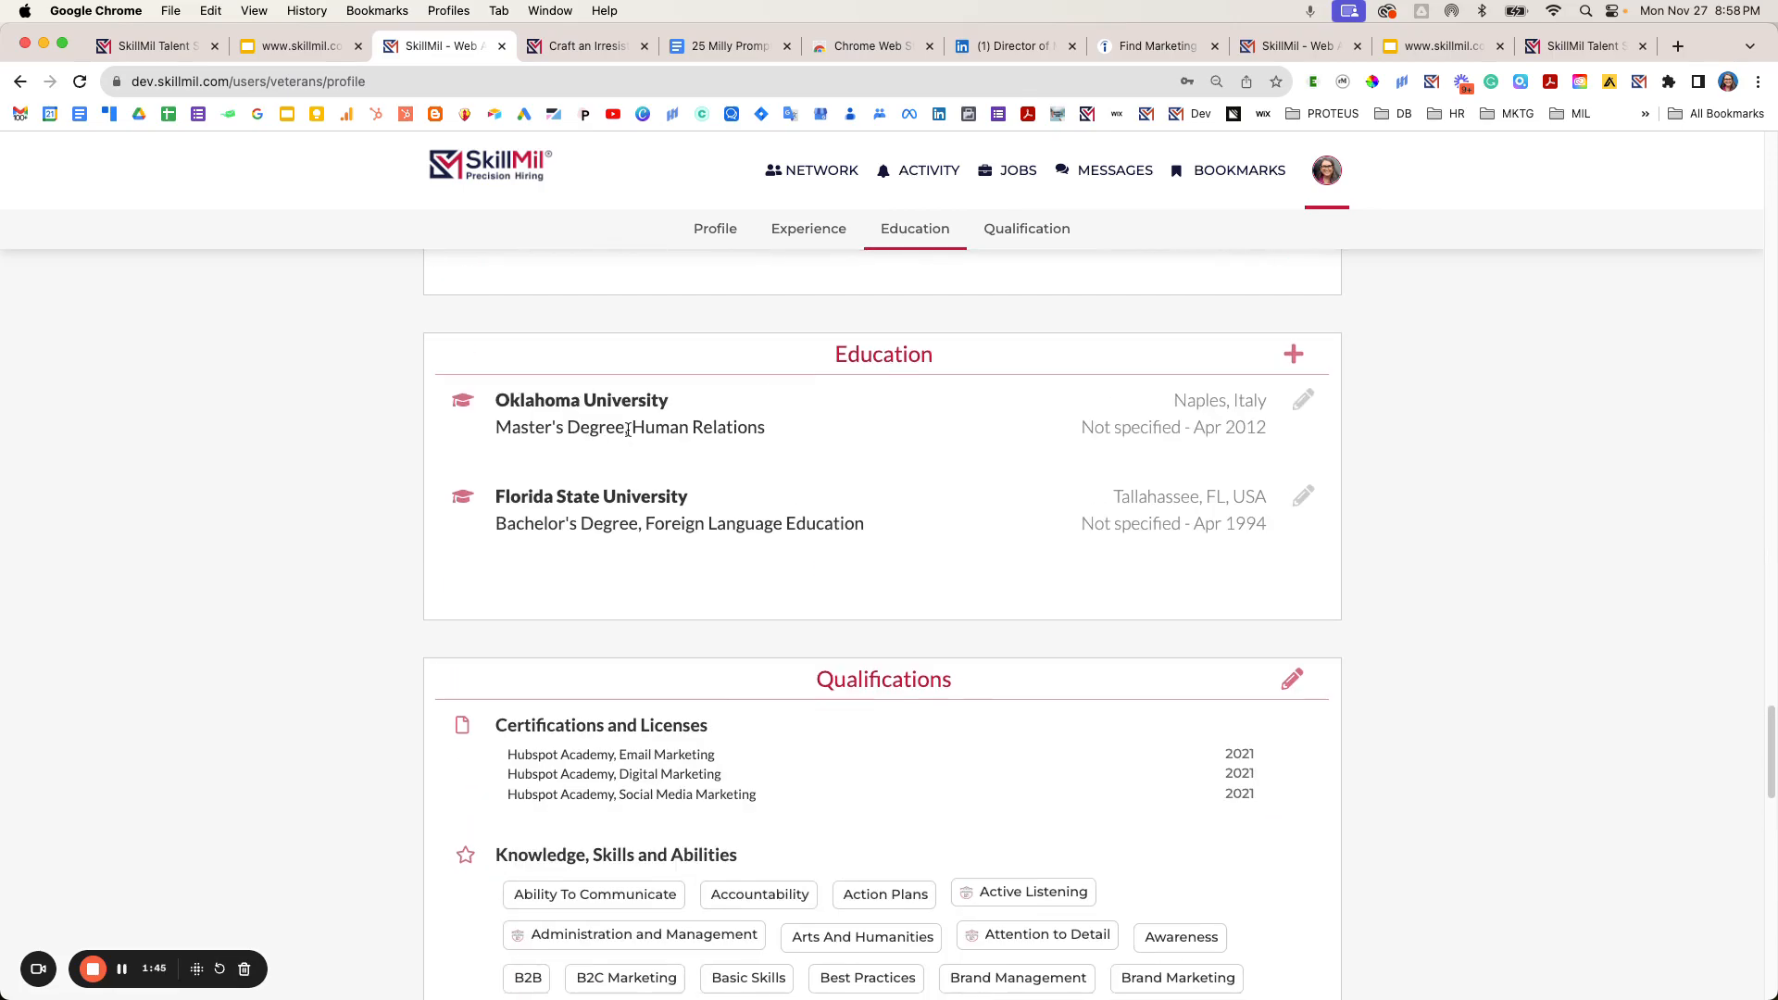
{"action": "scroll", "coordinate": [678, 423], "scroll_direction": "up", "scroll_amount": 15}
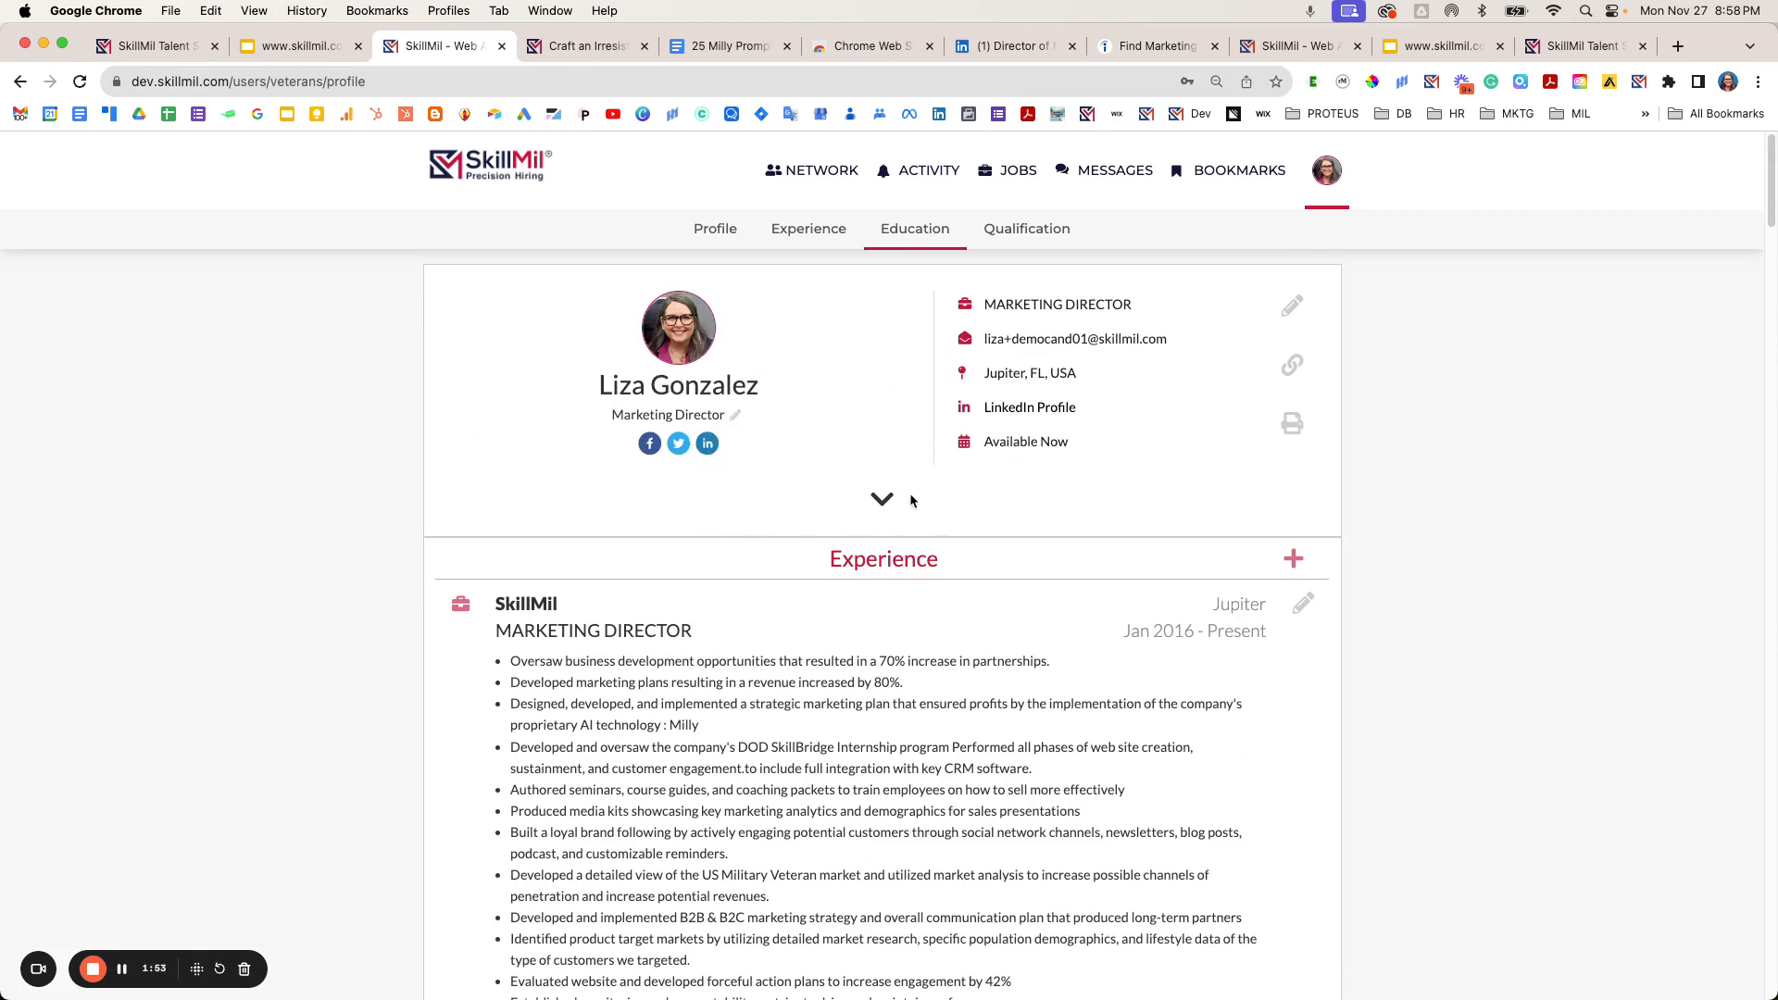
{"action": "left_click", "coordinate": [881, 499]}
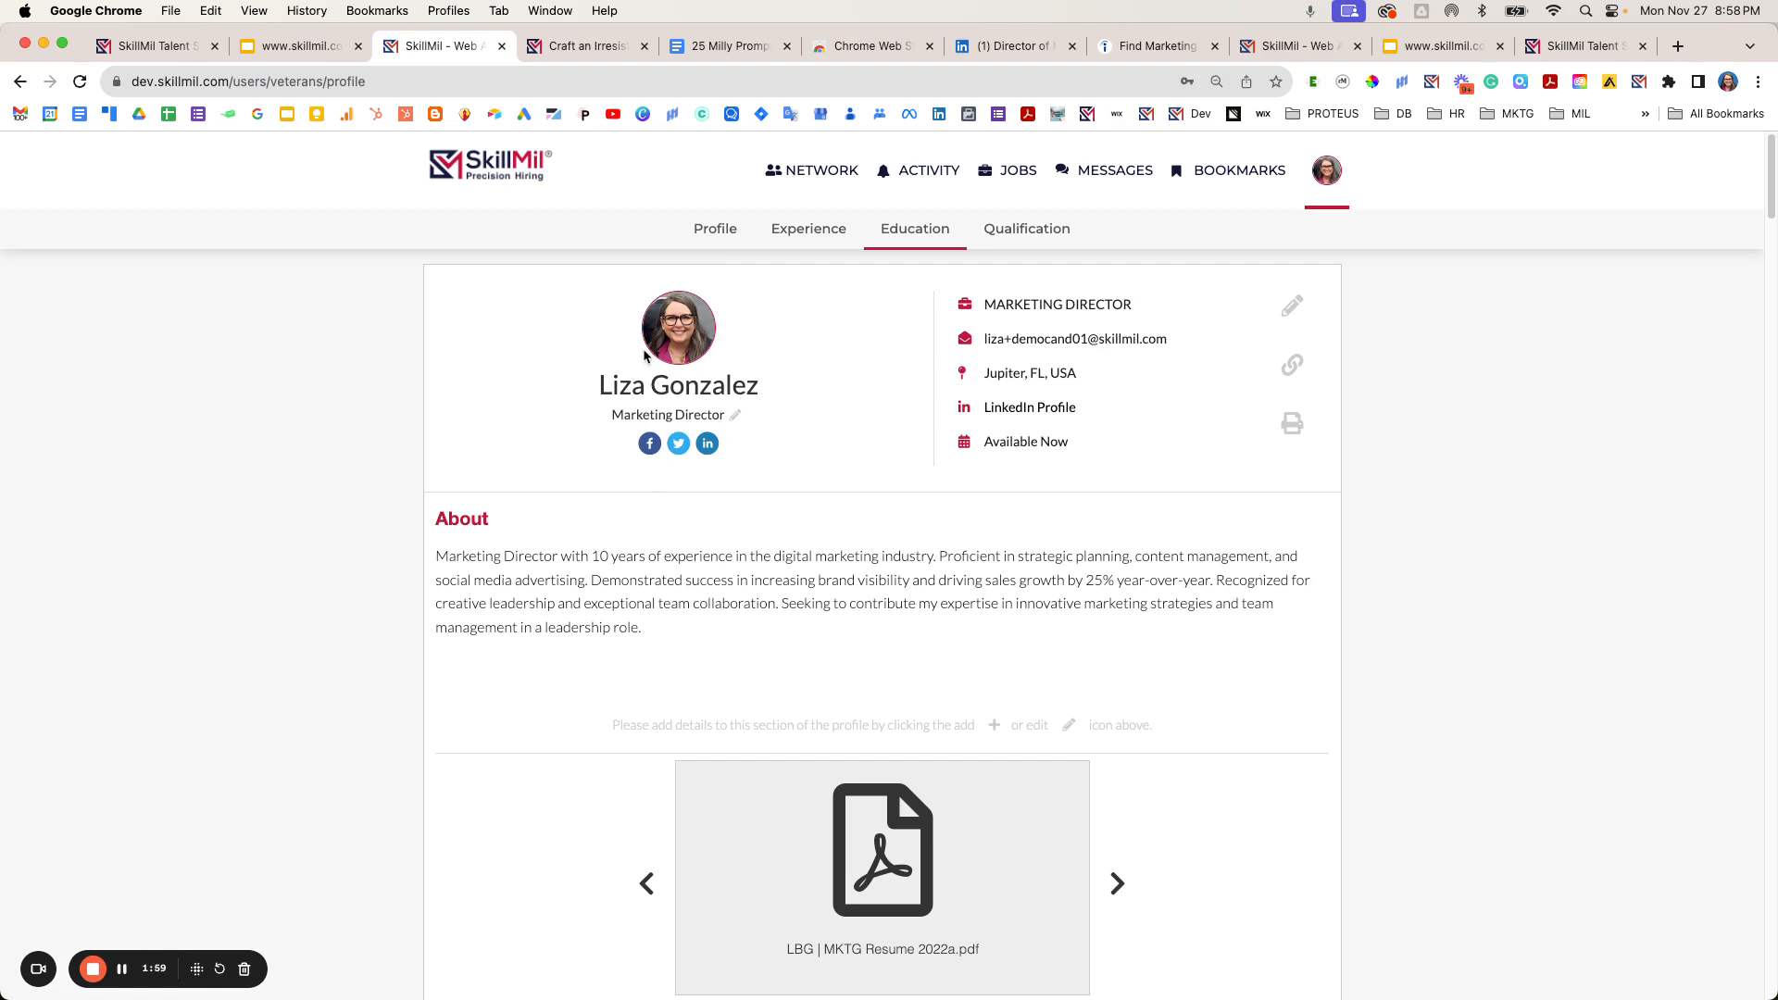
- Read the article on crafting an irresistible personal summary and dismiss its chat prompt
{"action": "left_click", "coordinate": [587, 51]}
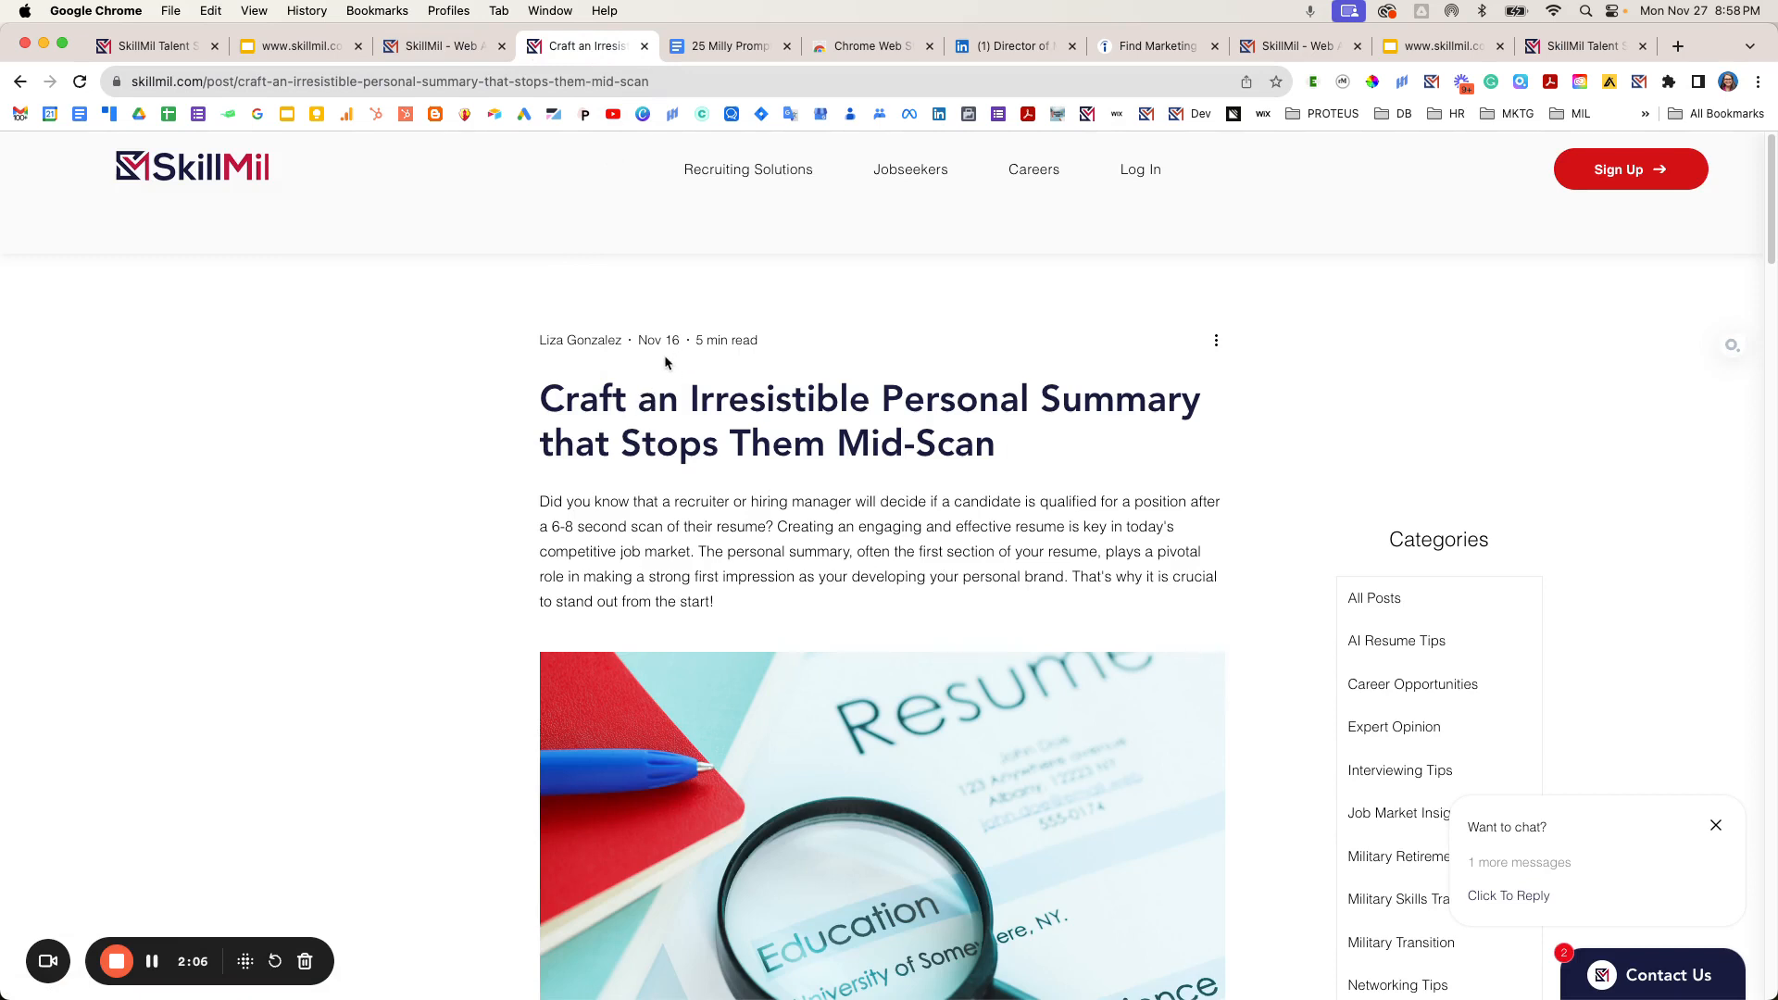
{"action": "scroll", "coordinate": [870, 502], "scroll_direction": "down", "scroll_amount": 2}
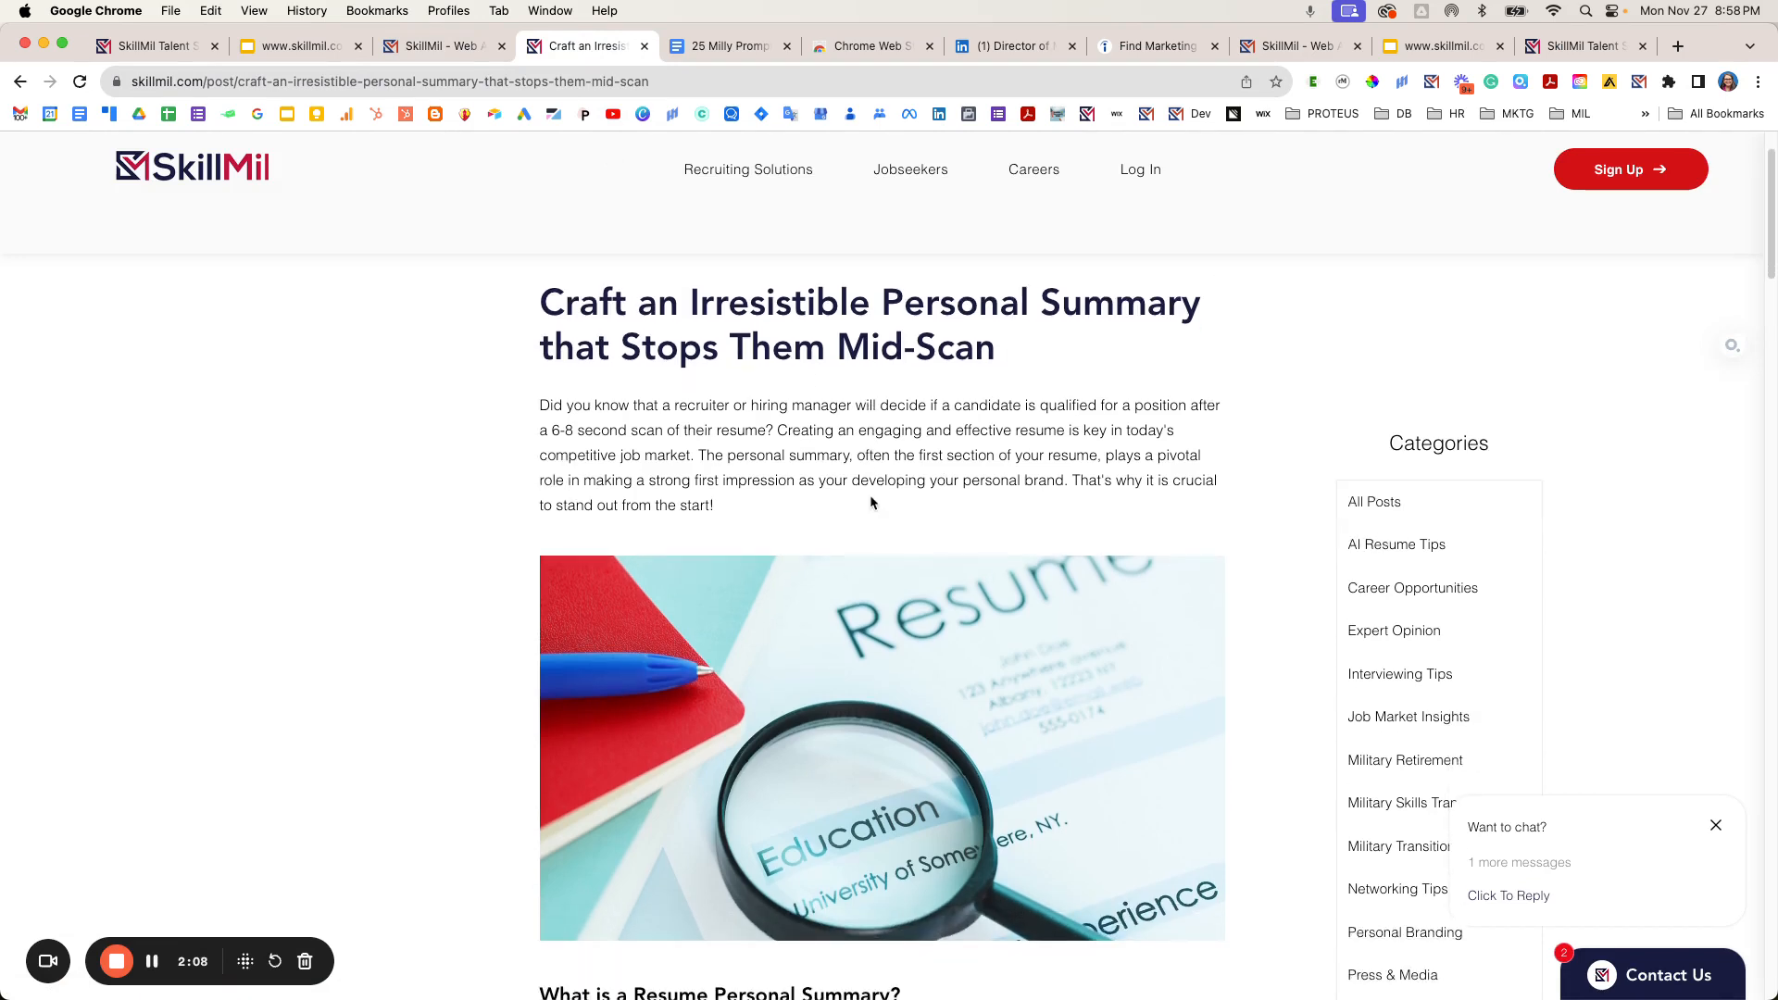
{"action": "left_click", "coordinate": [1713, 826]}
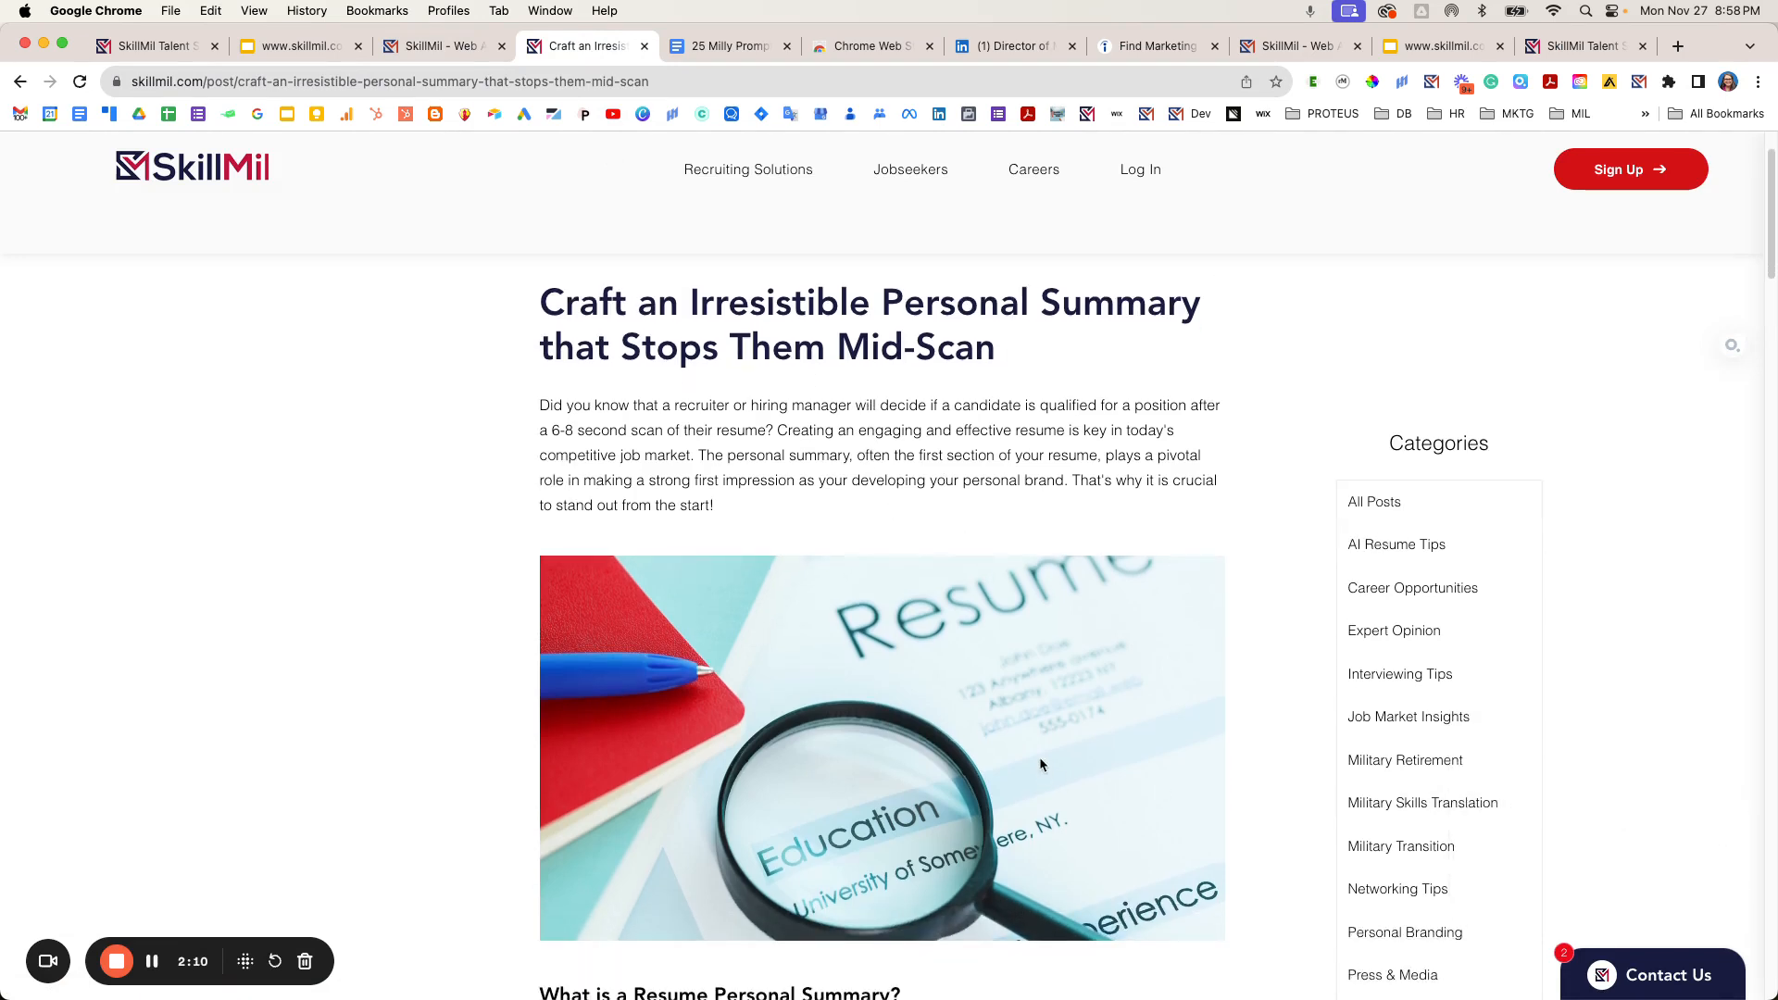
{"action": "scroll", "coordinate": [1041, 764], "scroll_direction": "down", "scroll_amount": 8}
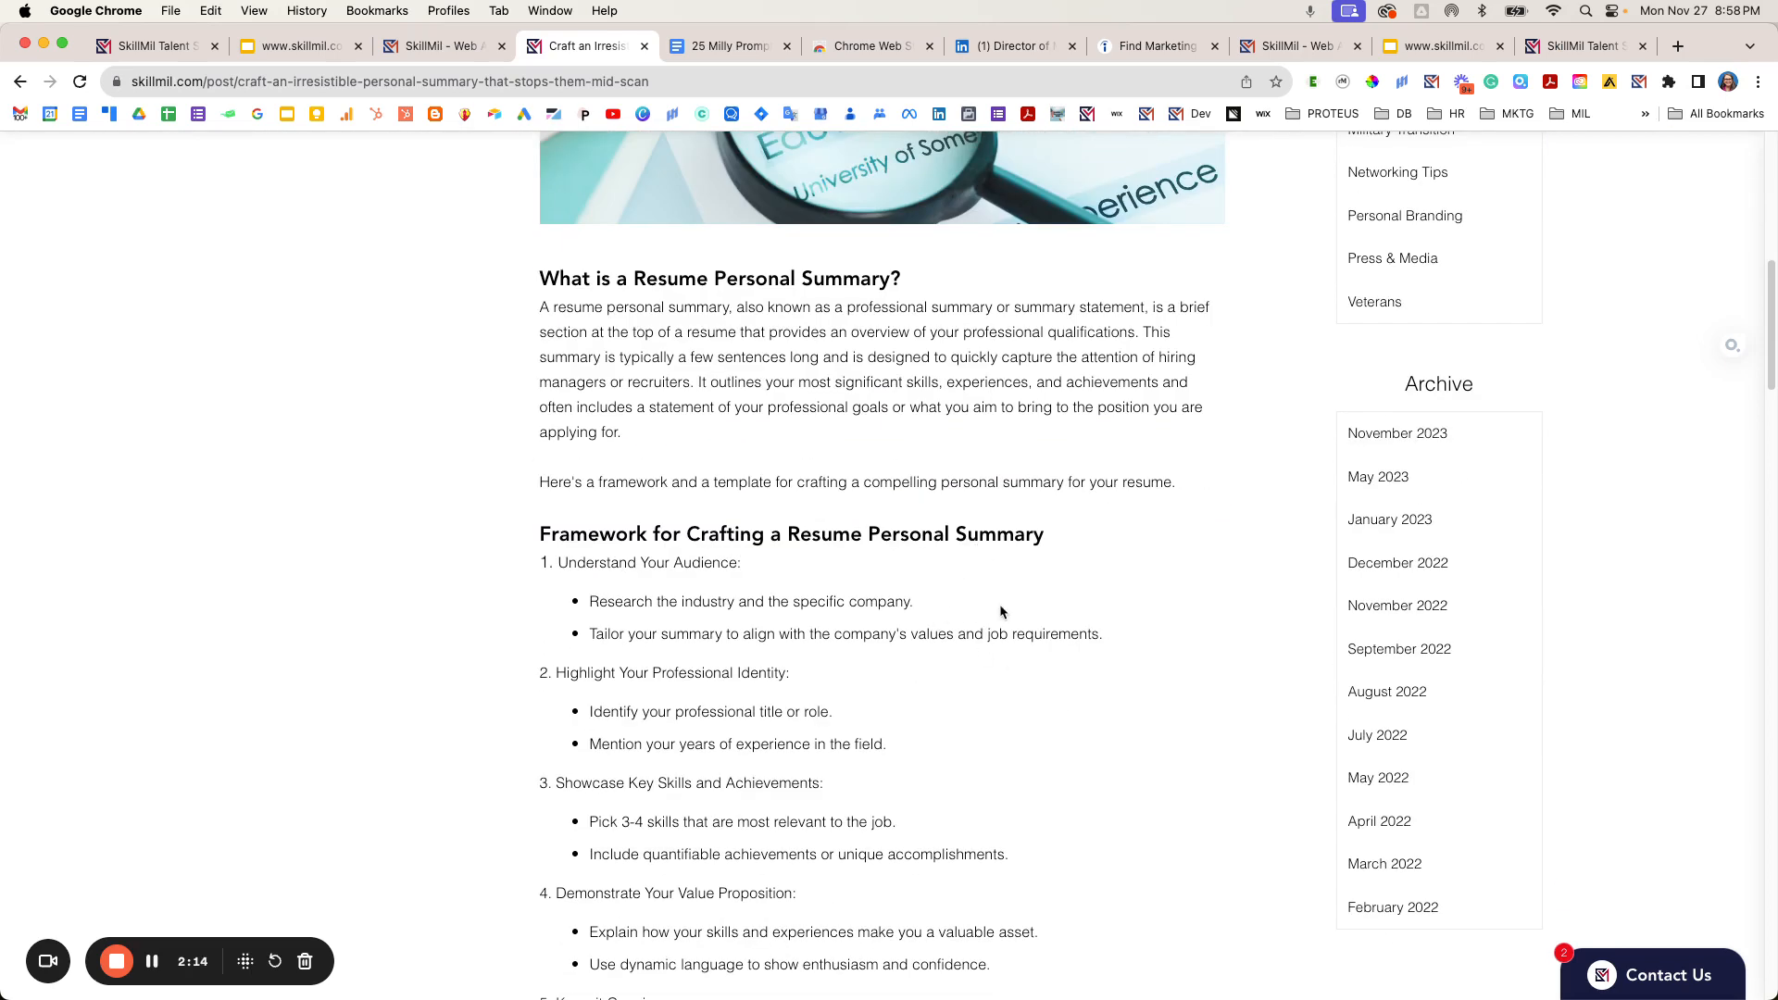
{"action": "scroll", "coordinate": [1000, 611], "scroll_direction": "down", "scroll_amount": 1}
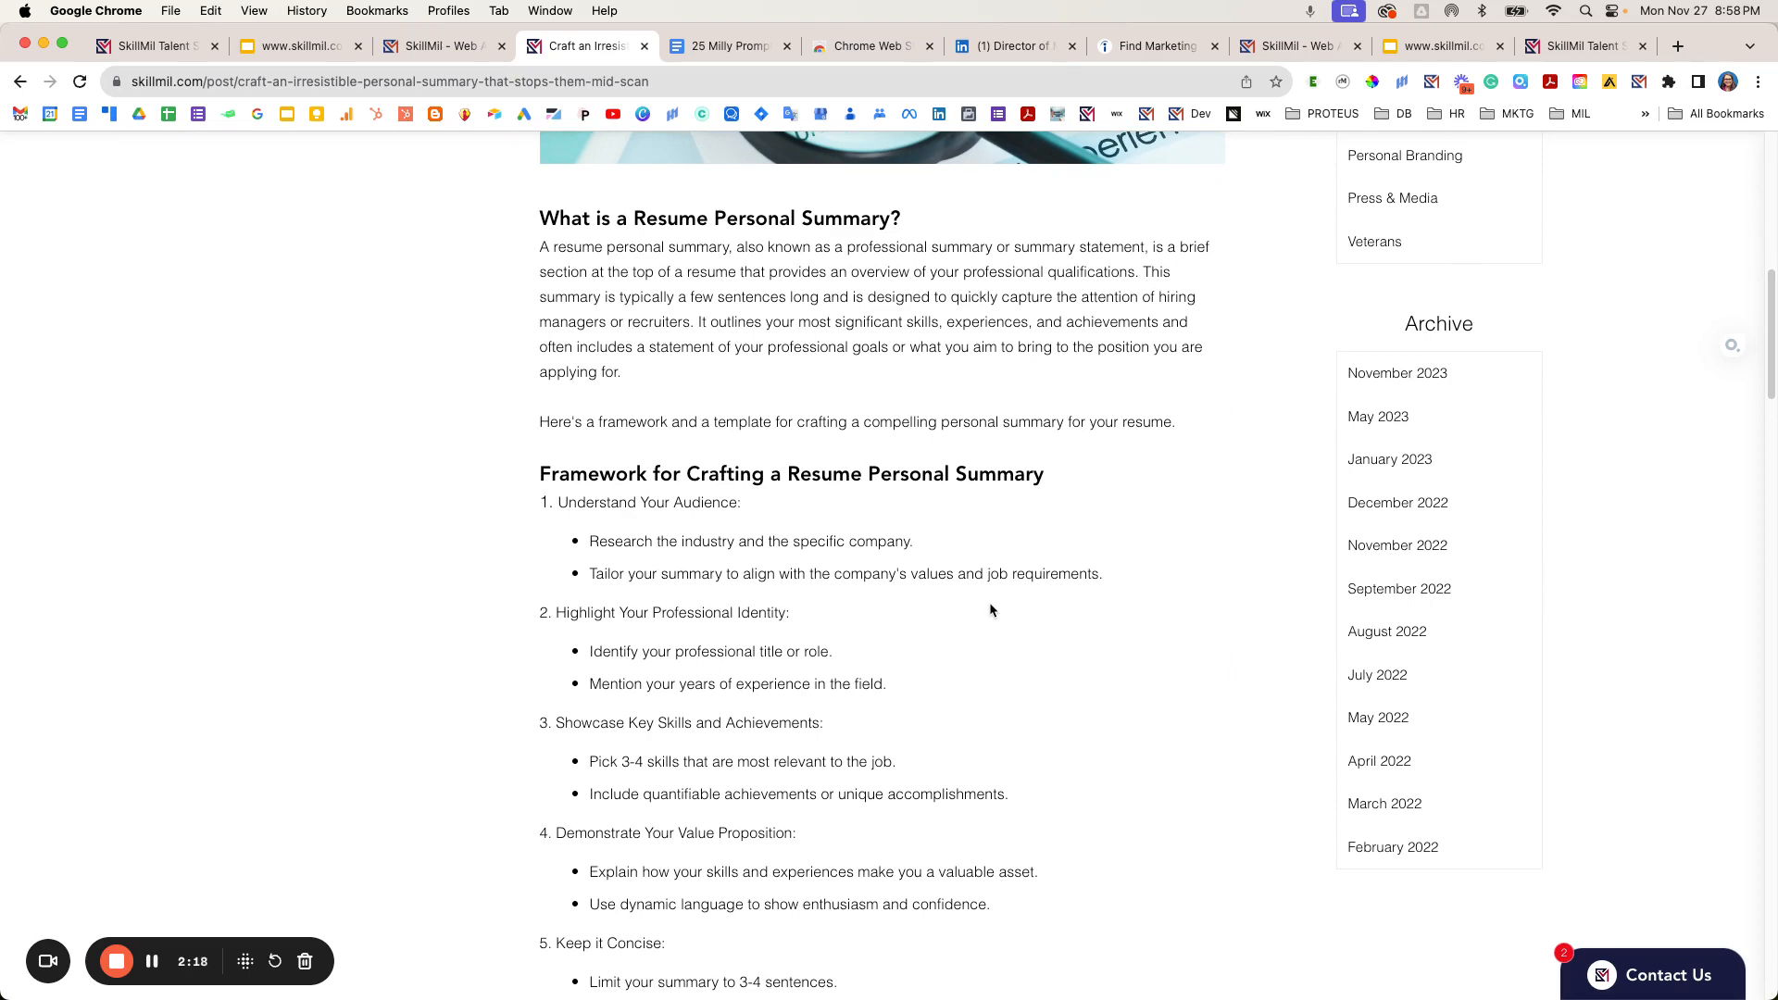
{"action": "scroll", "coordinate": [985, 613], "scroll_direction": "up", "scroll_amount": 10}
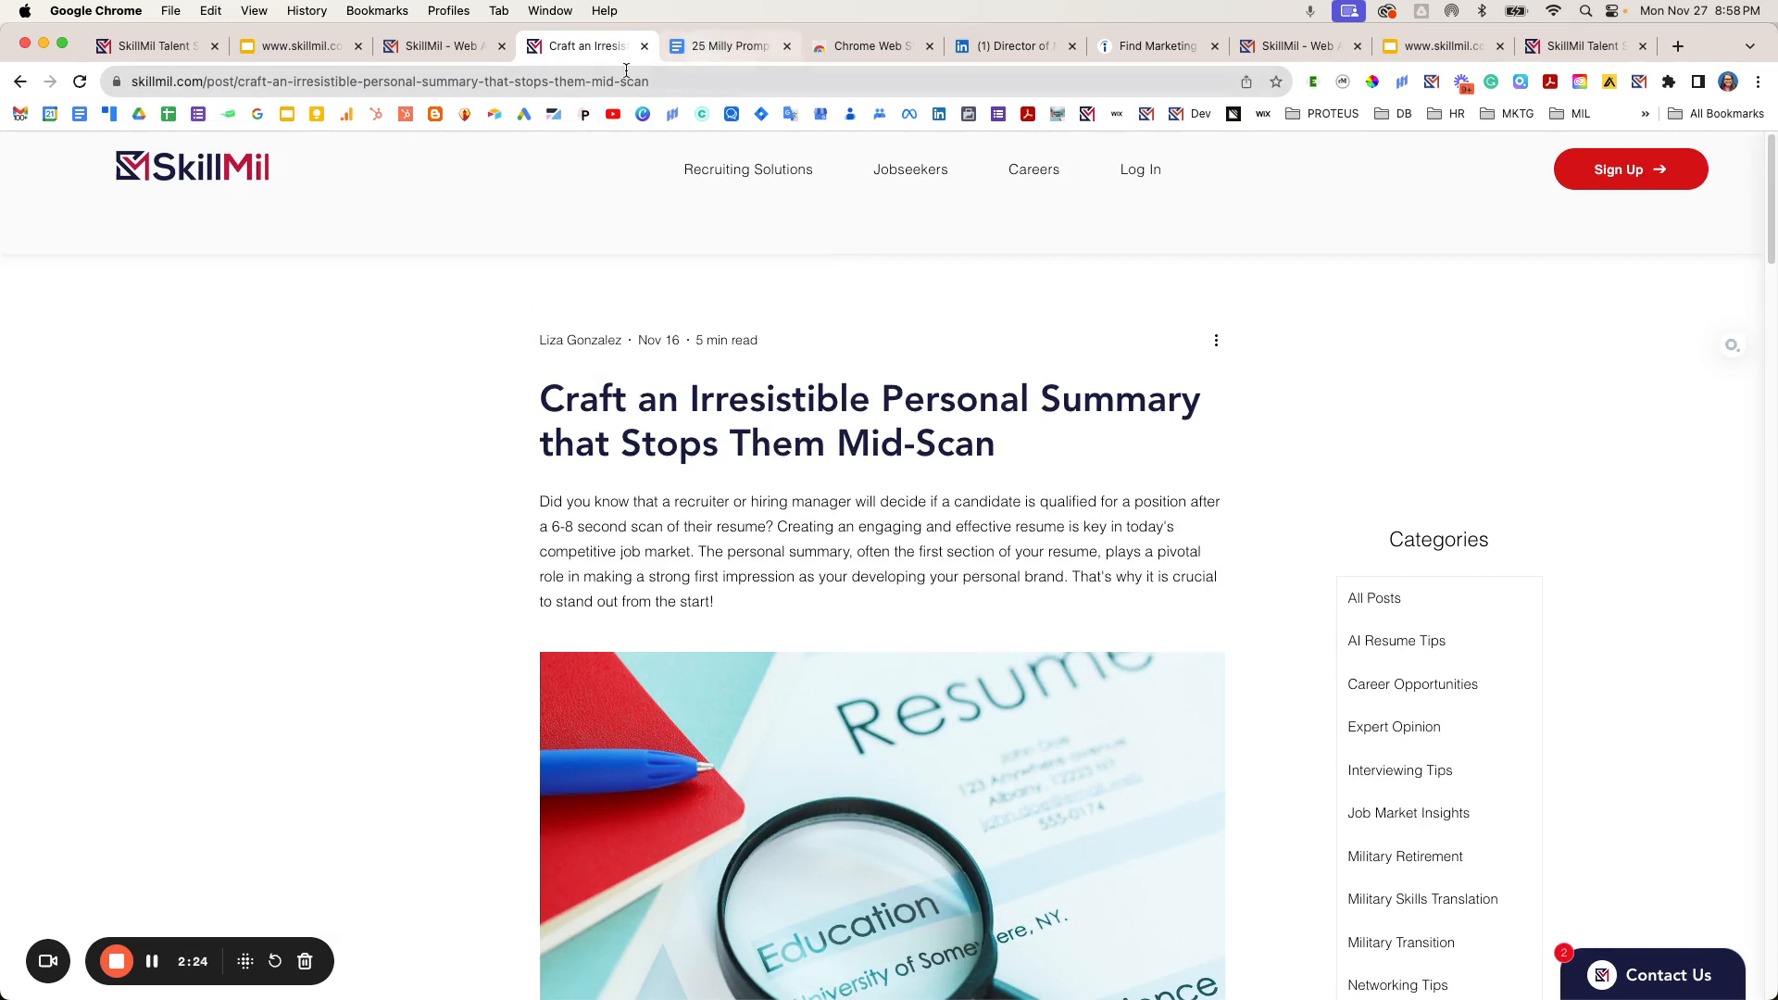
- Return to the SkillMil profile and start a new experience entry
{"action": "left_click", "coordinate": [435, 58]}
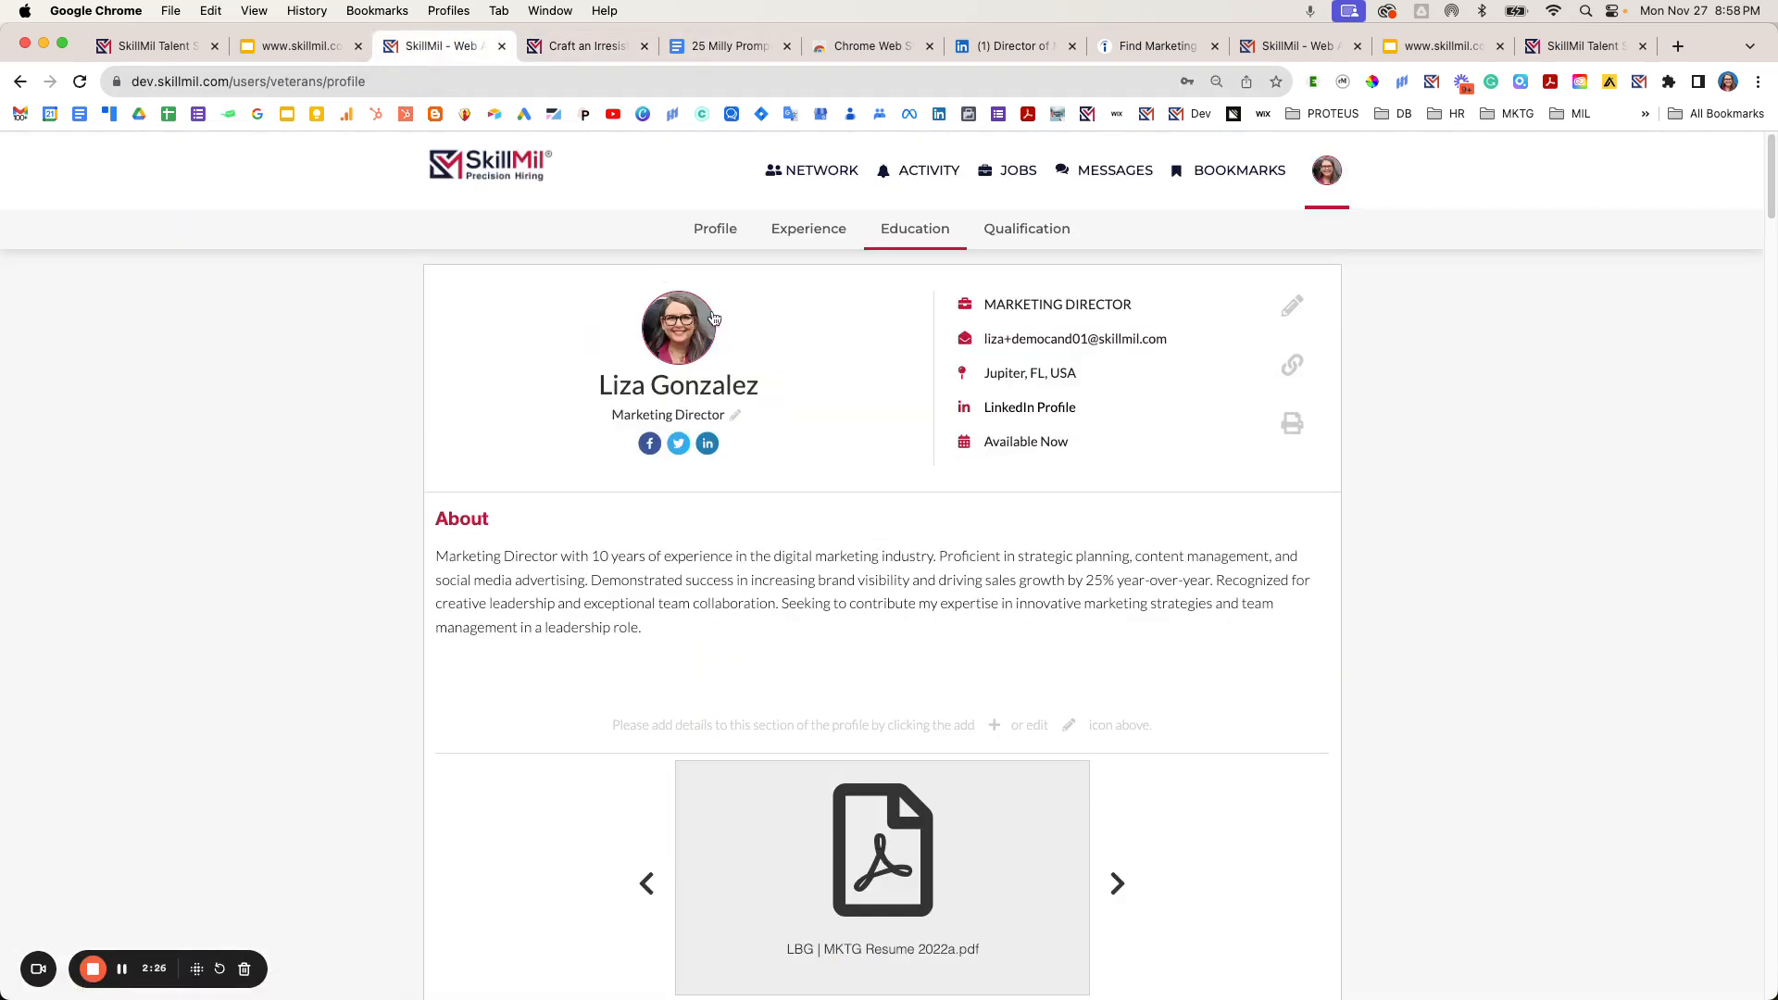
{"action": "scroll", "coordinate": [925, 624], "scroll_direction": "down", "scroll_amount": 5}
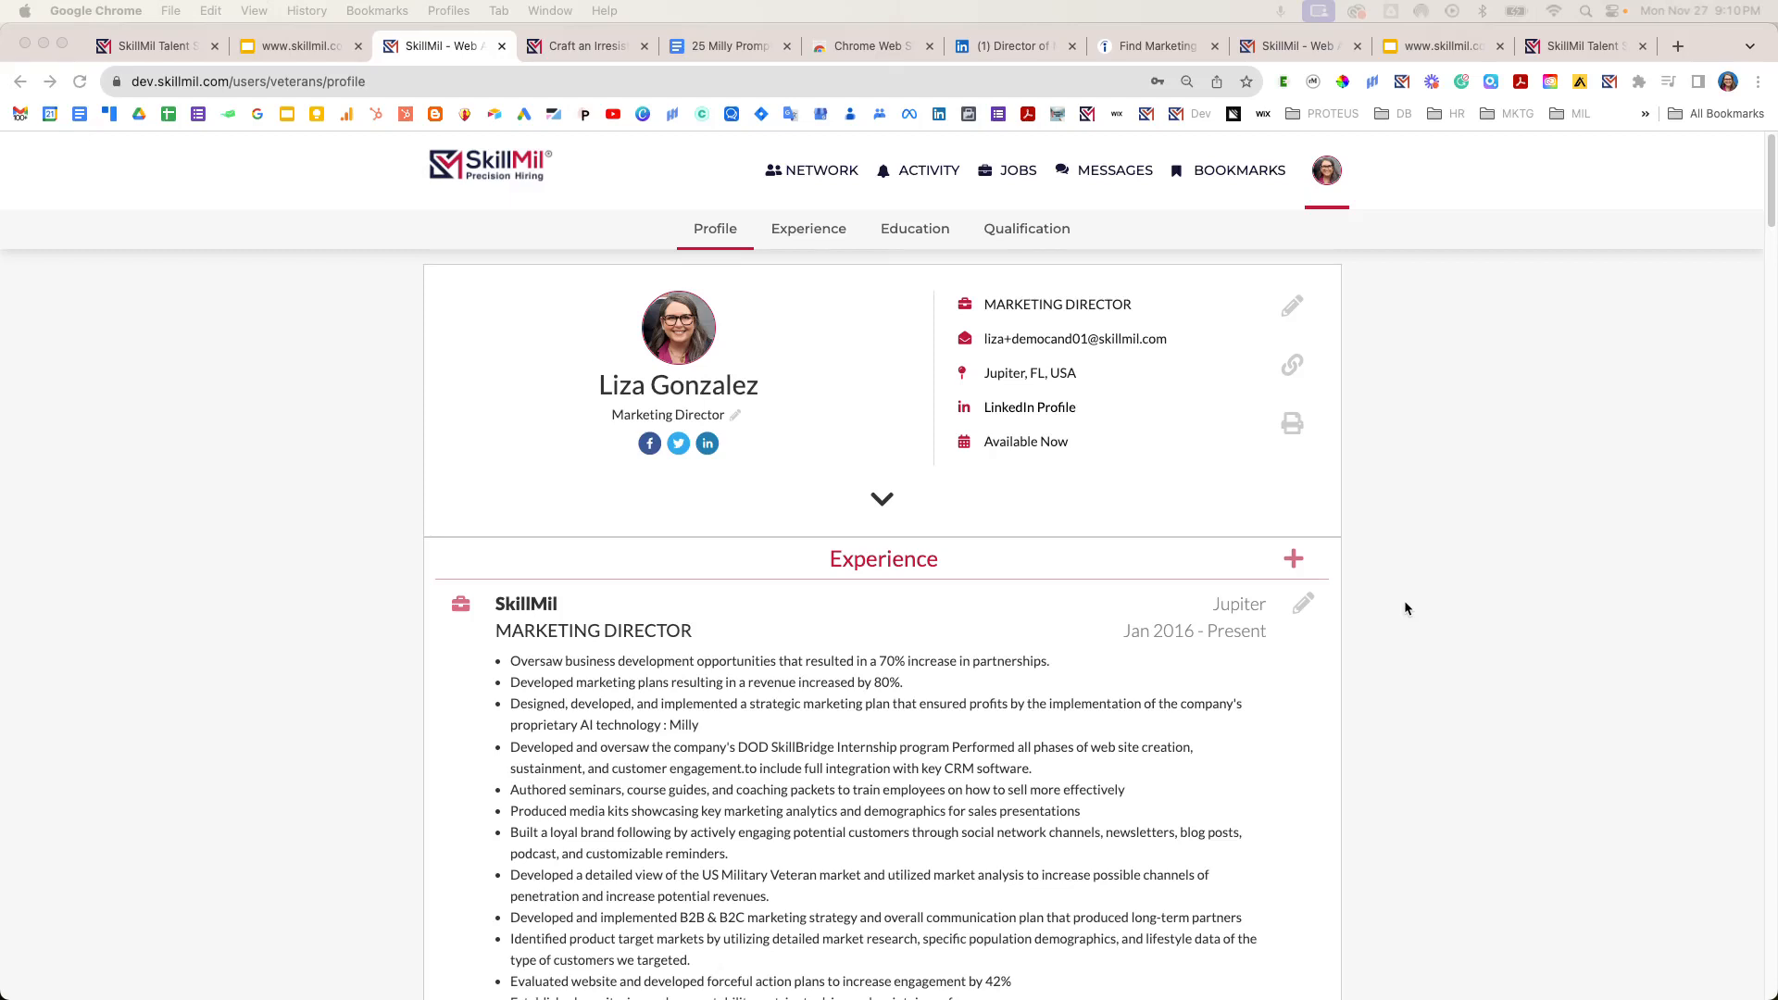
{"action": "left_click", "coordinate": [1295, 562]}
{"action": "left_click", "coordinate": [1295, 562]}
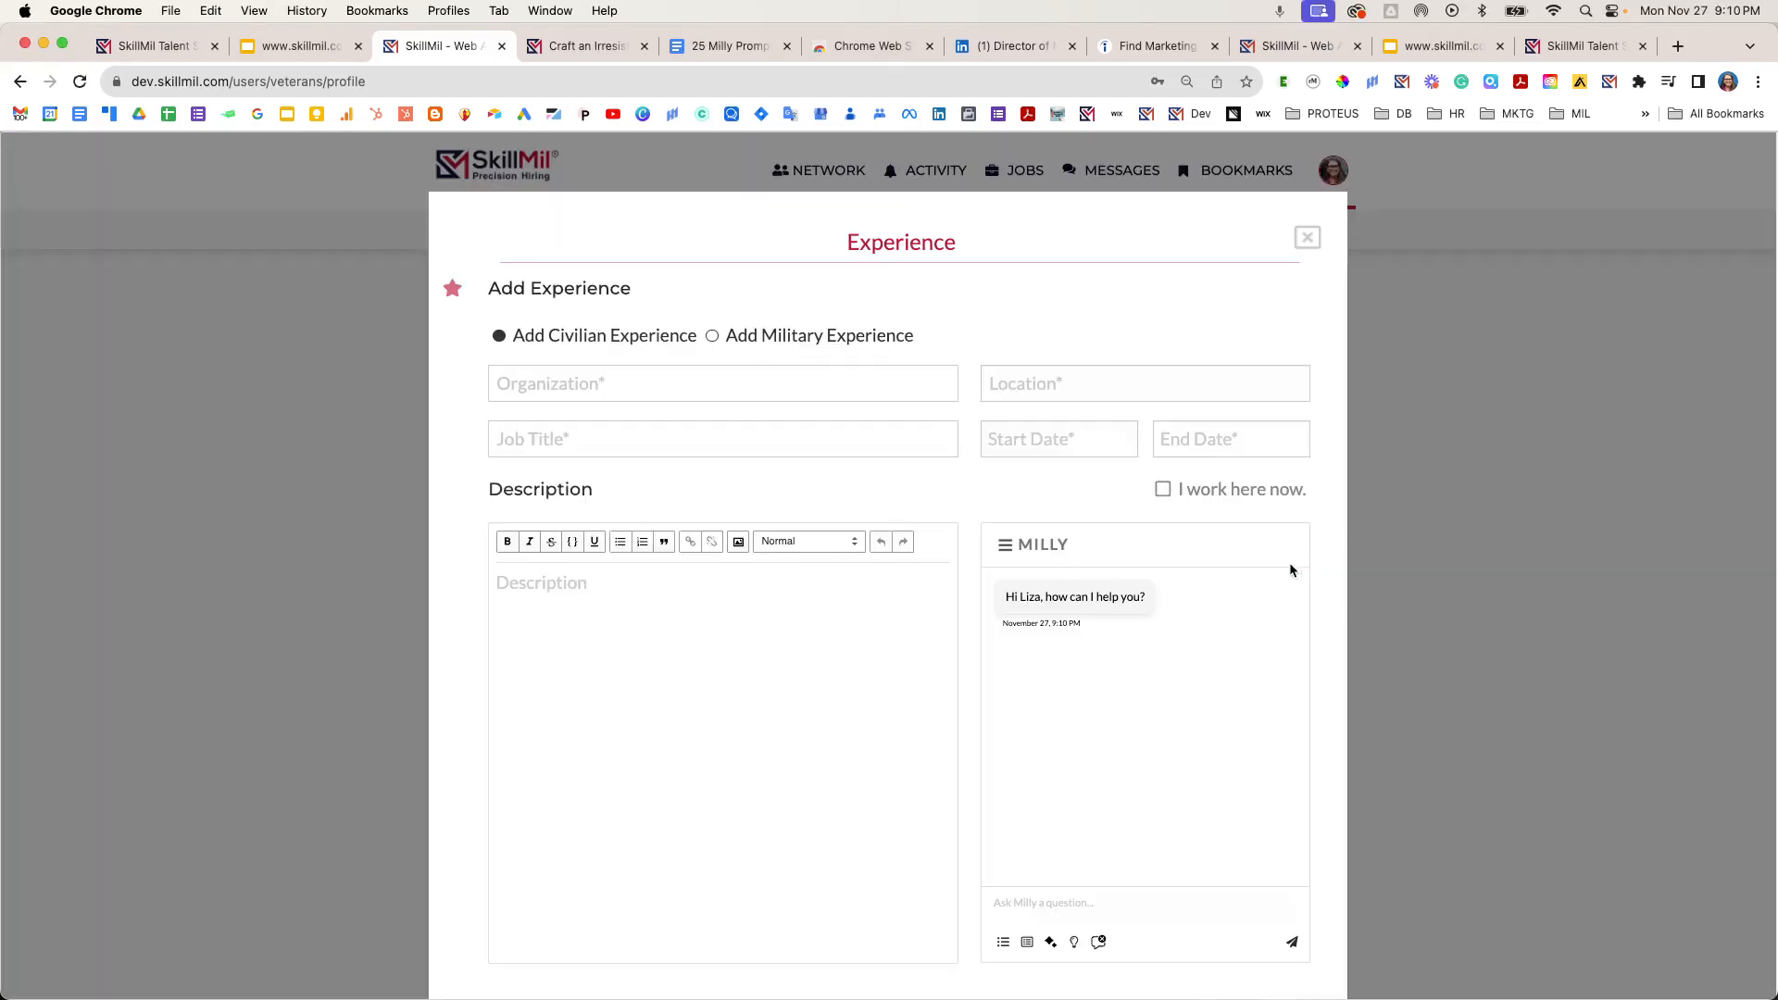
- Make the new entry a military experience with Navy as the branch and Enlisted as the rank type
{"action": "left_click", "coordinate": [713, 338]}
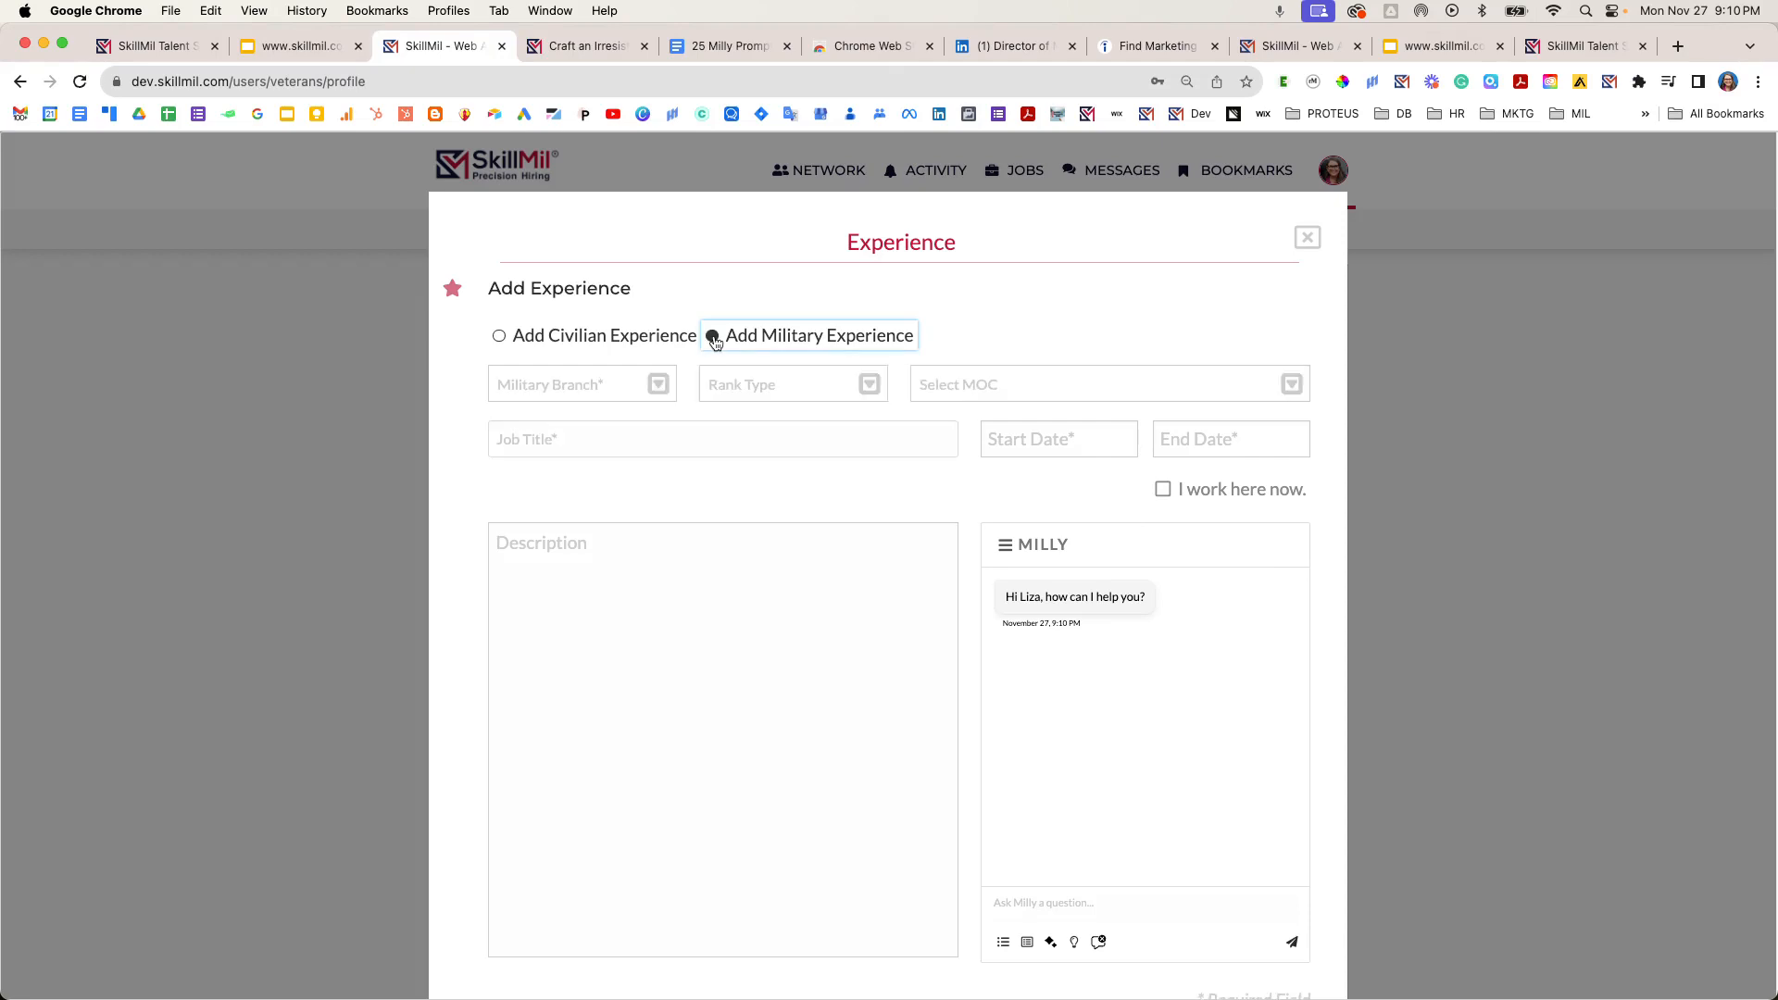
{"action": "left_click", "coordinate": [598, 389]}
{"action": "left_click", "coordinate": [557, 481]}
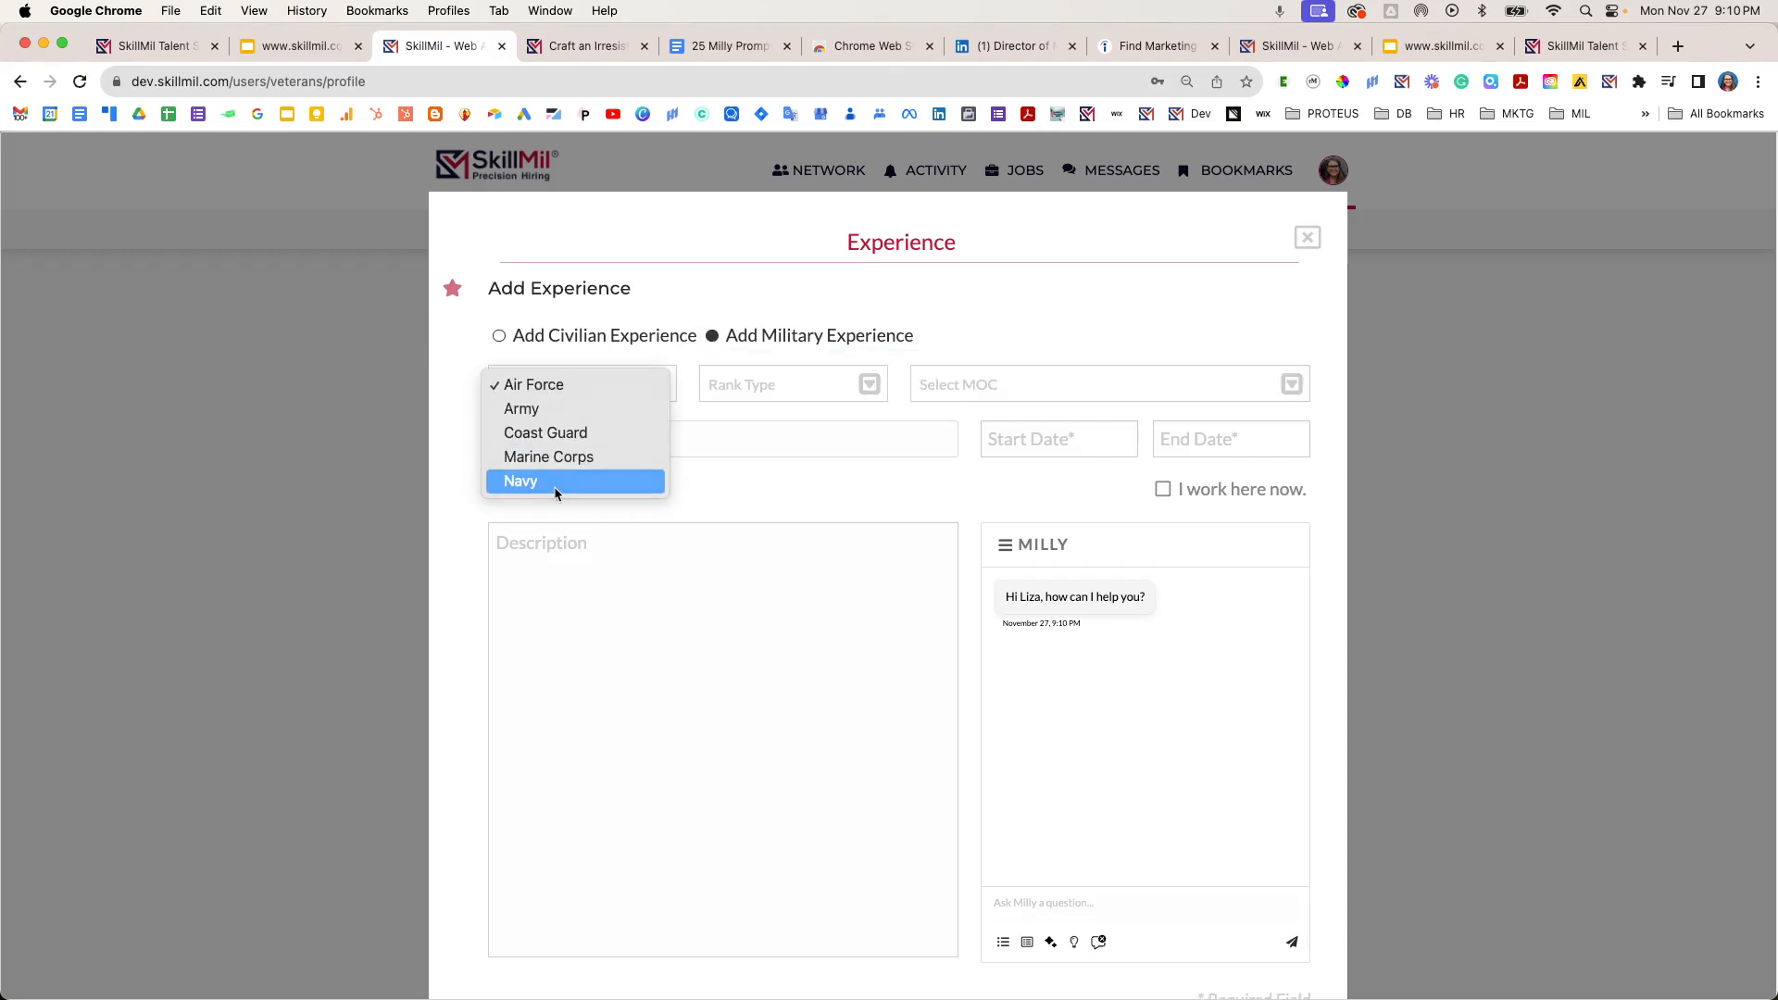
{"action": "left_click", "coordinate": [772, 387]}
{"action": "left_click", "coordinate": [762, 411]}
- Set the military occupation code to 90ET Expeditionary Security Force Advisor (SFA)/Trainer
{"action": "left_click", "coordinate": [975, 385]}
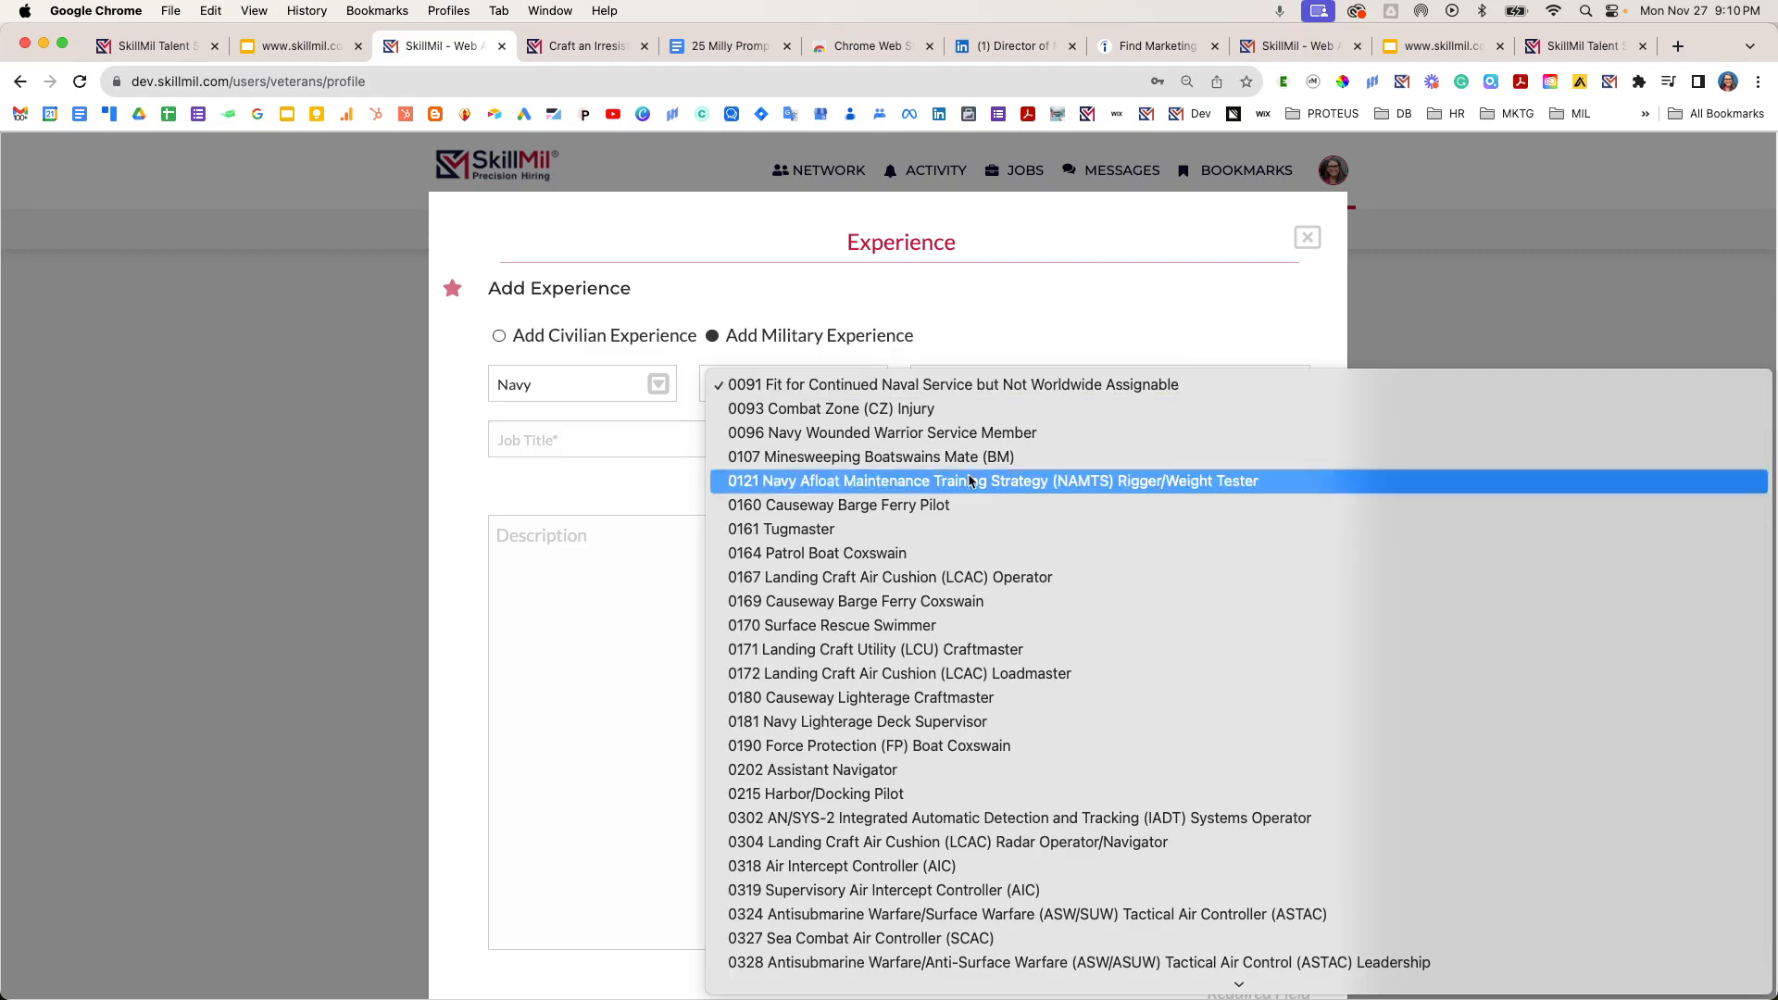
{"action": "scroll", "coordinate": [988, 633], "scroll_direction": "down", "scroll_amount": 20}
{"action": "scroll", "coordinate": [987, 625], "scroll_direction": "down", "scroll_amount": 20}
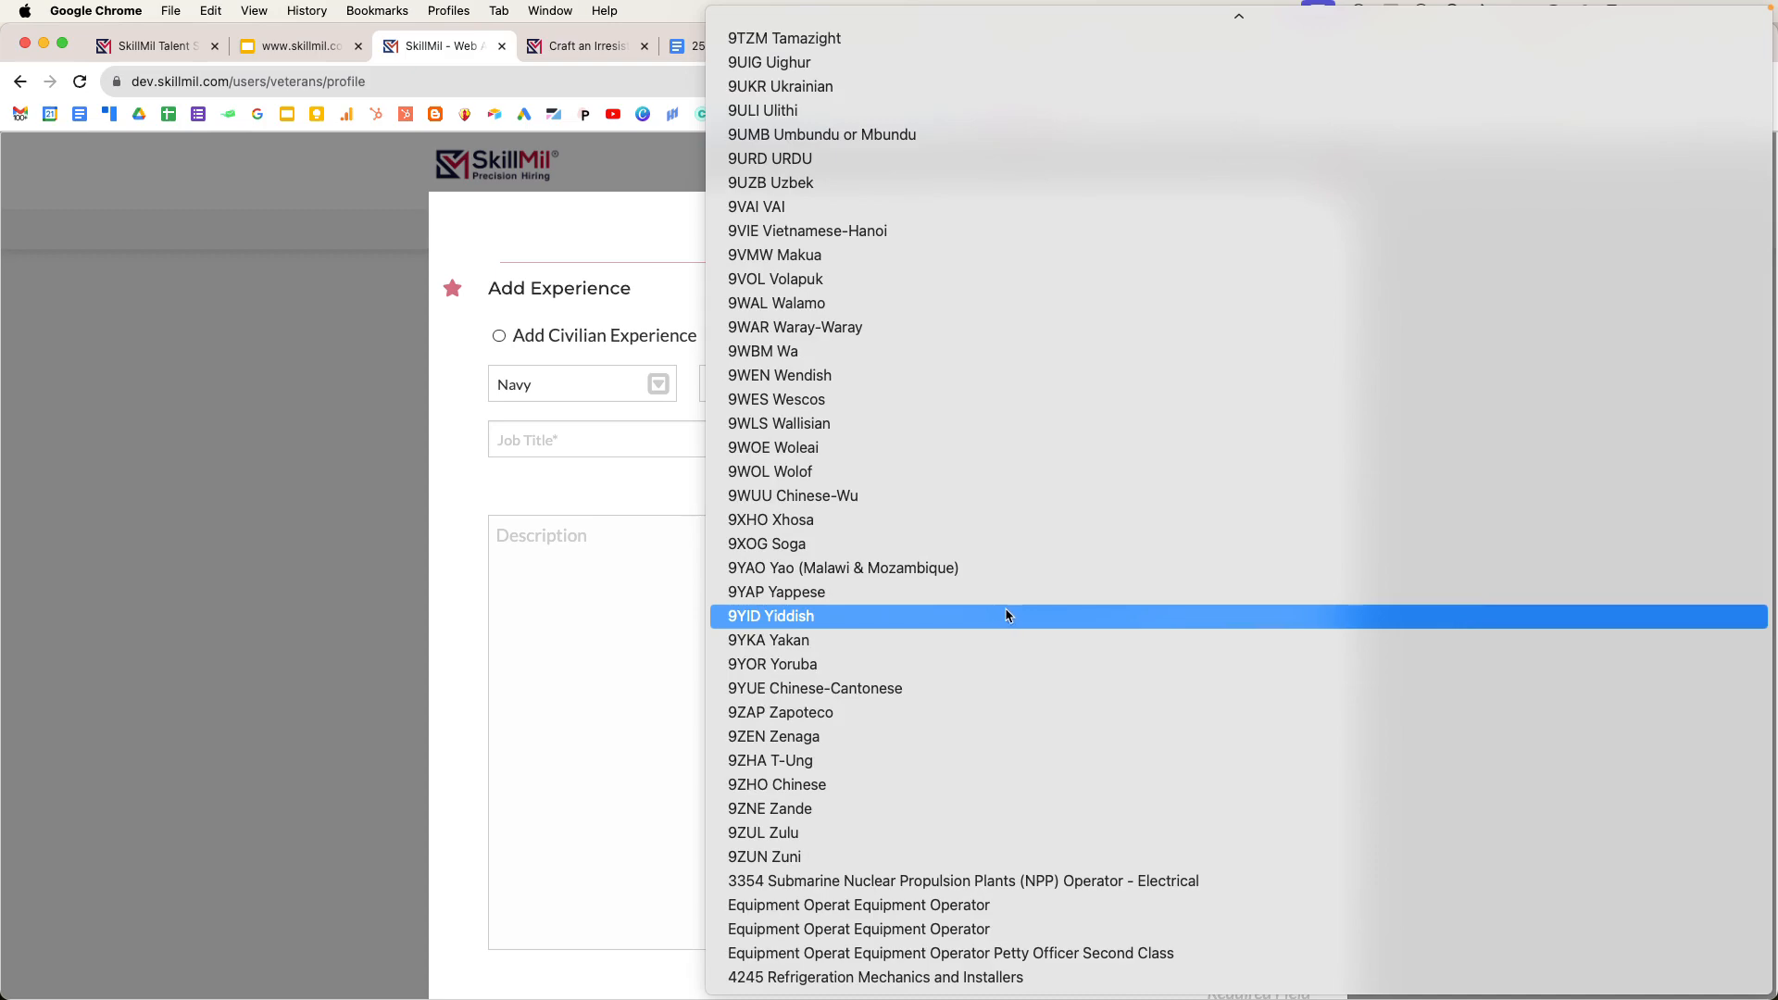
{"action": "scroll", "coordinate": [1006, 614], "scroll_direction": "up", "scroll_amount": 15}
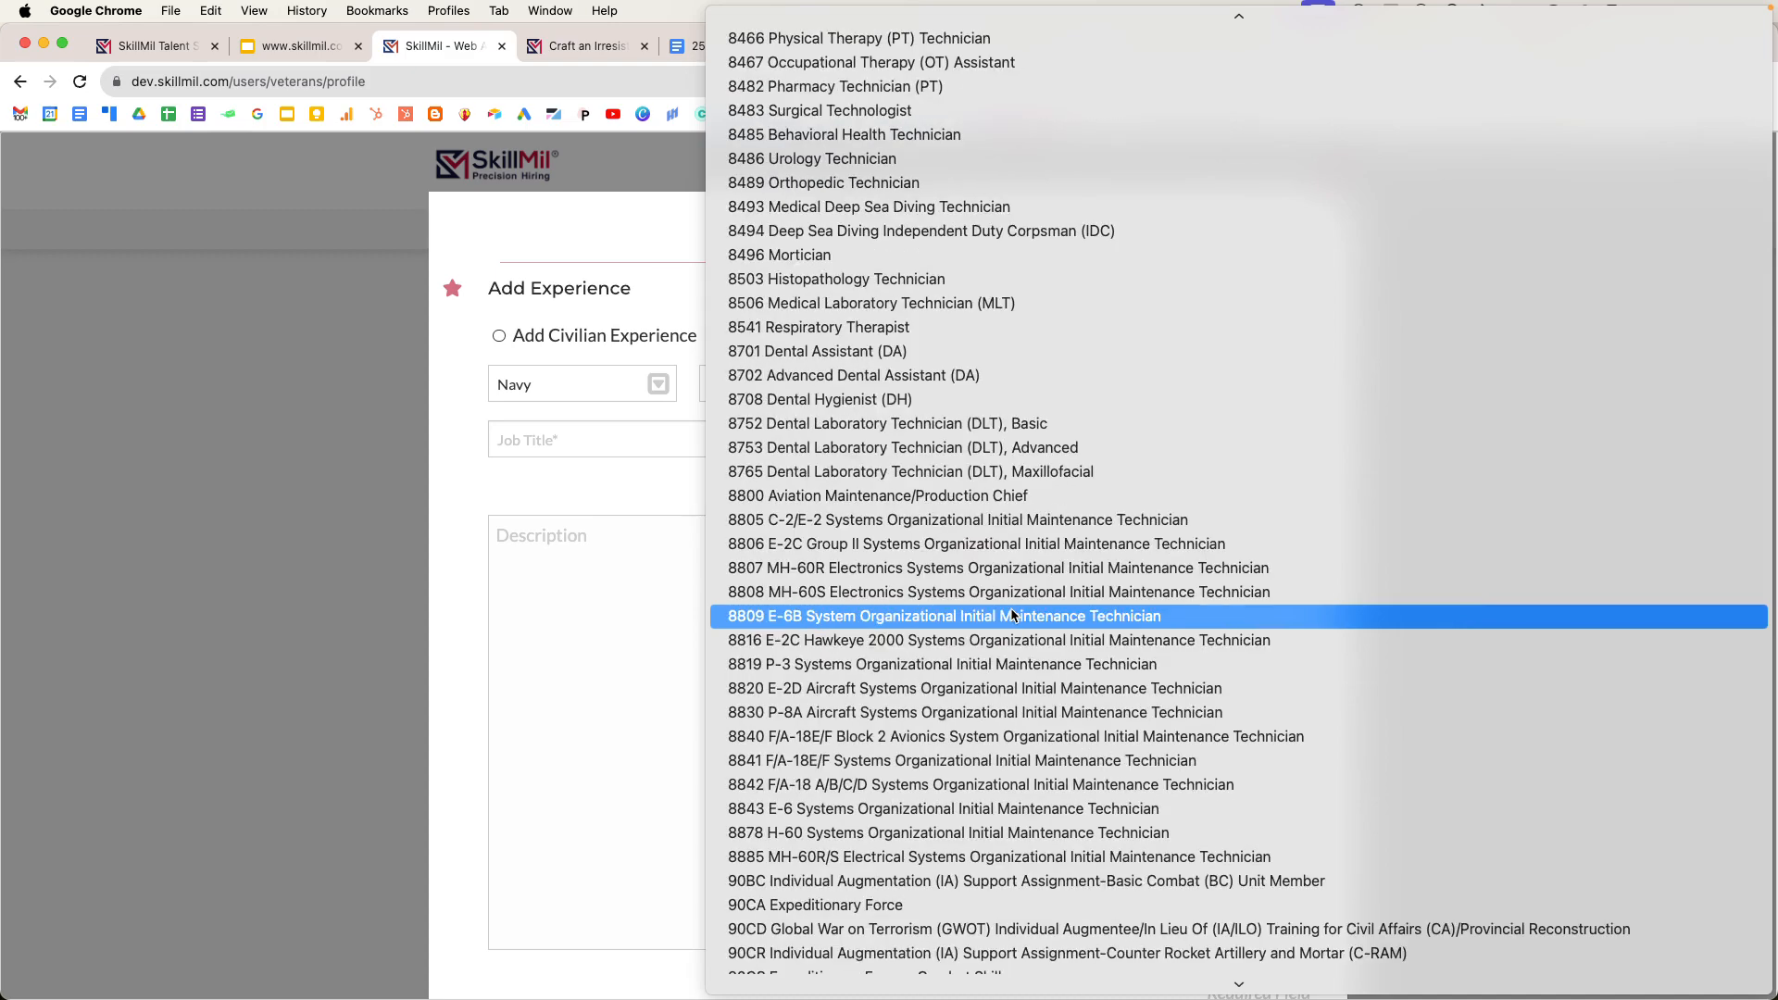
{"action": "scroll", "coordinate": [1016, 615], "scroll_direction": "down", "scroll_amount": 20}
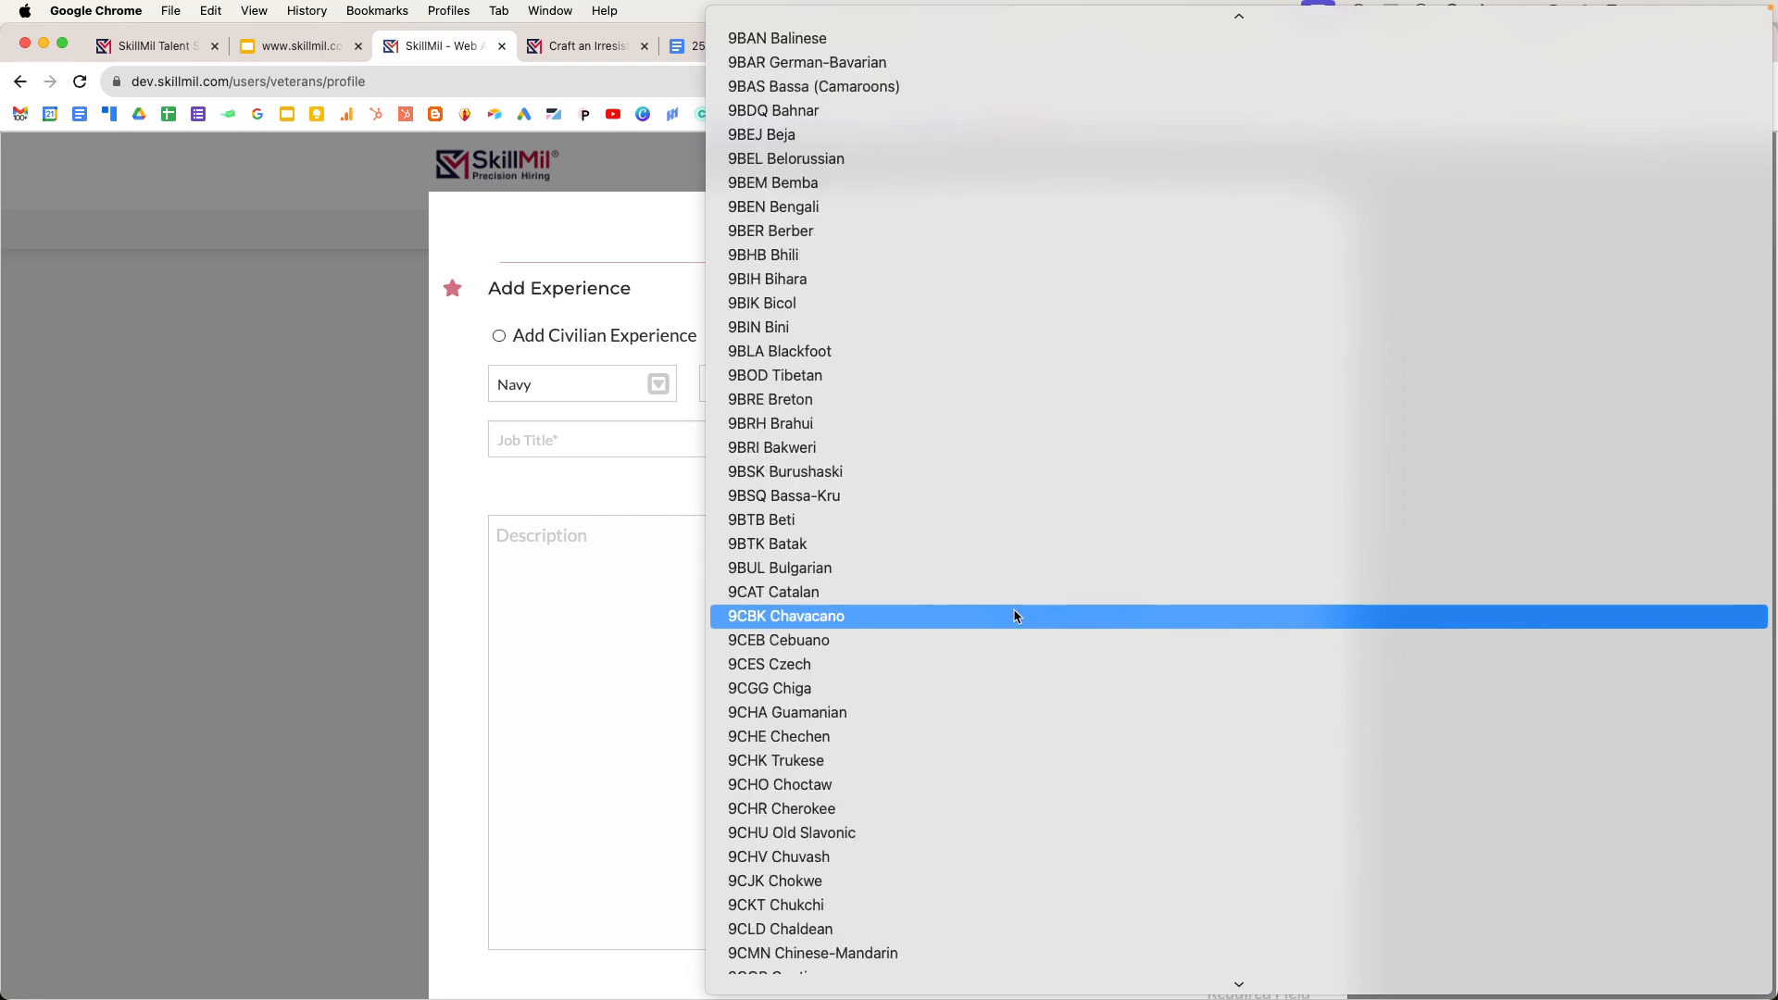
{"action": "scroll", "coordinate": [1016, 616], "scroll_direction": "down", "scroll_amount": 20}
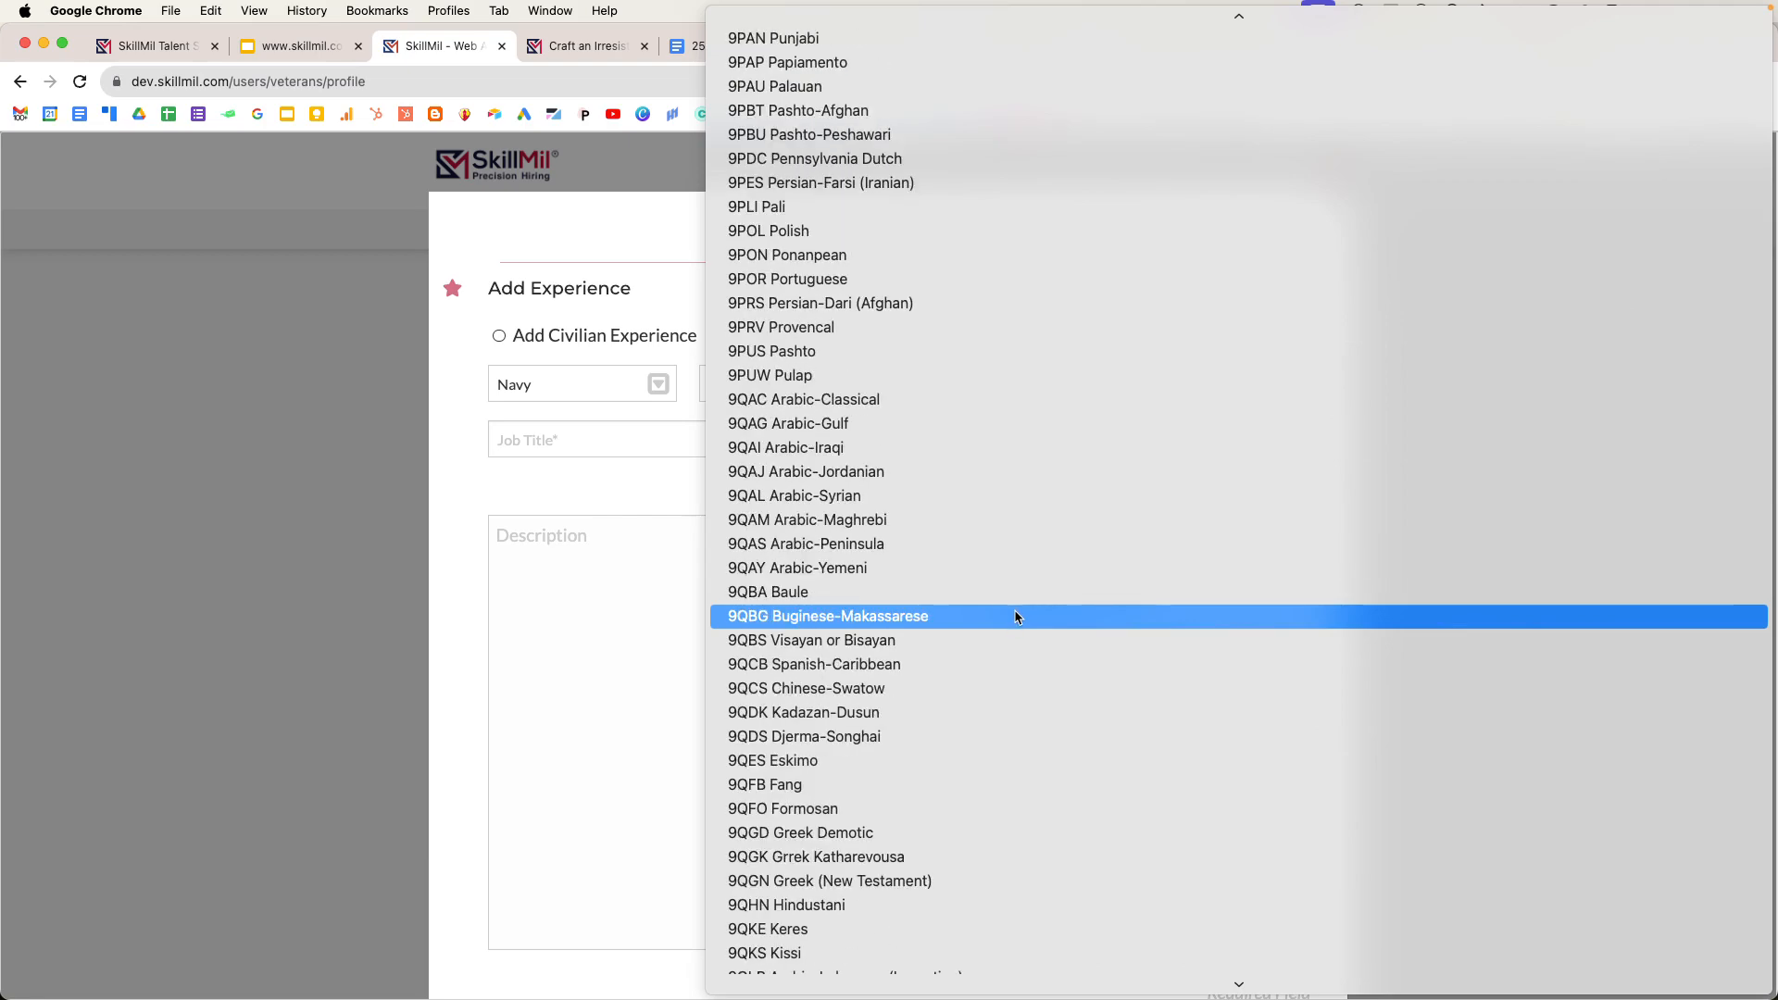
{"action": "scroll", "coordinate": [1016, 616], "scroll_direction": "up", "scroll_amount": 20}
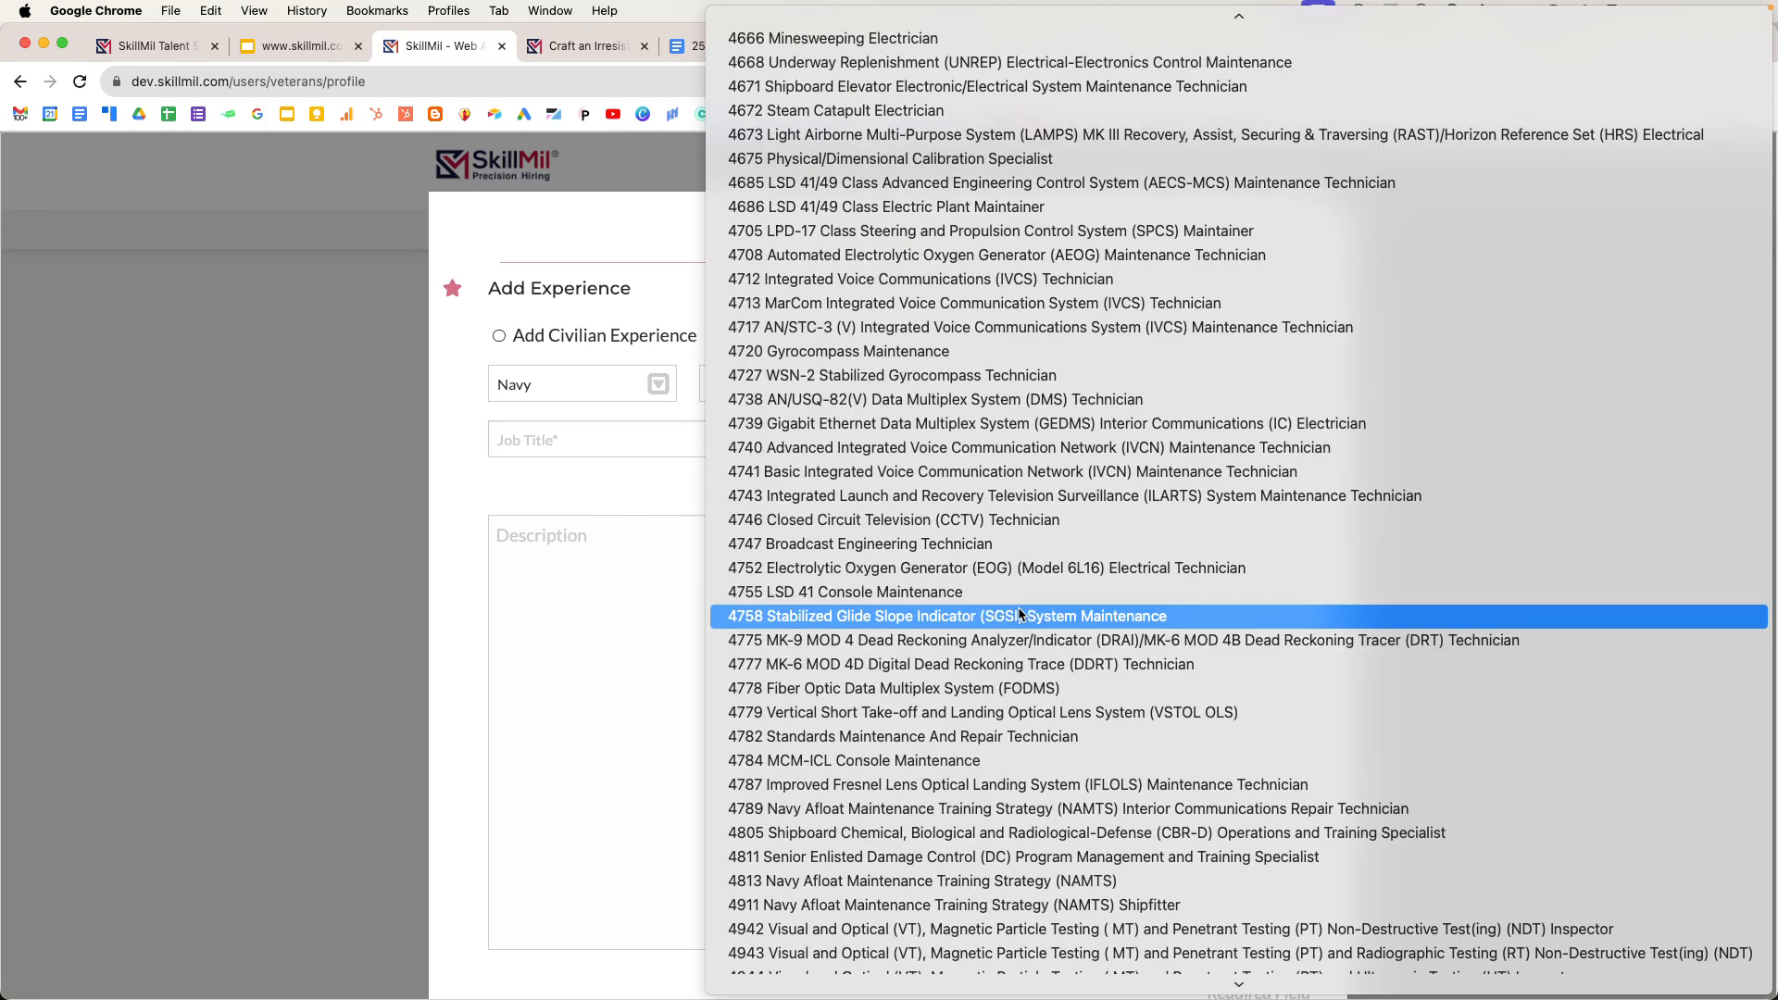
{"action": "scroll", "coordinate": [1024, 608], "scroll_direction": "down", "scroll_amount": 20}
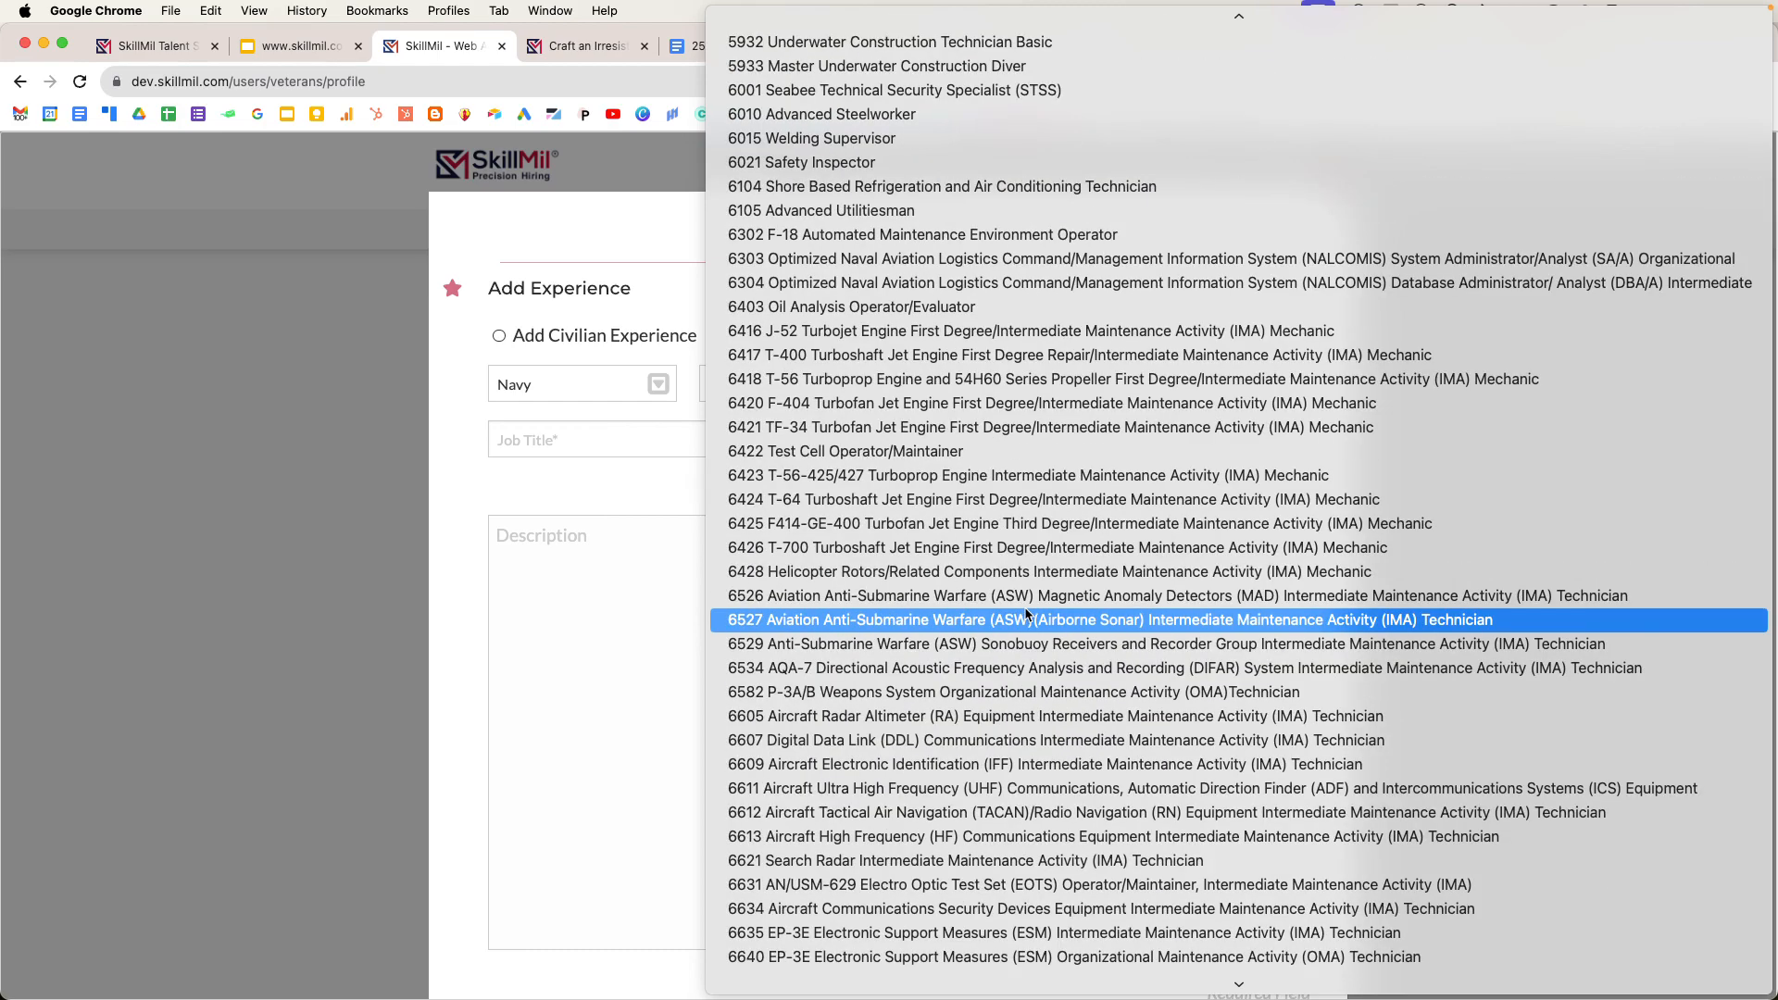
{"action": "scroll", "coordinate": [1026, 612], "scroll_direction": "down", "scroll_amount": 10}
{"action": "scroll", "coordinate": [1031, 615], "scroll_direction": "down", "scroll_amount": 10}
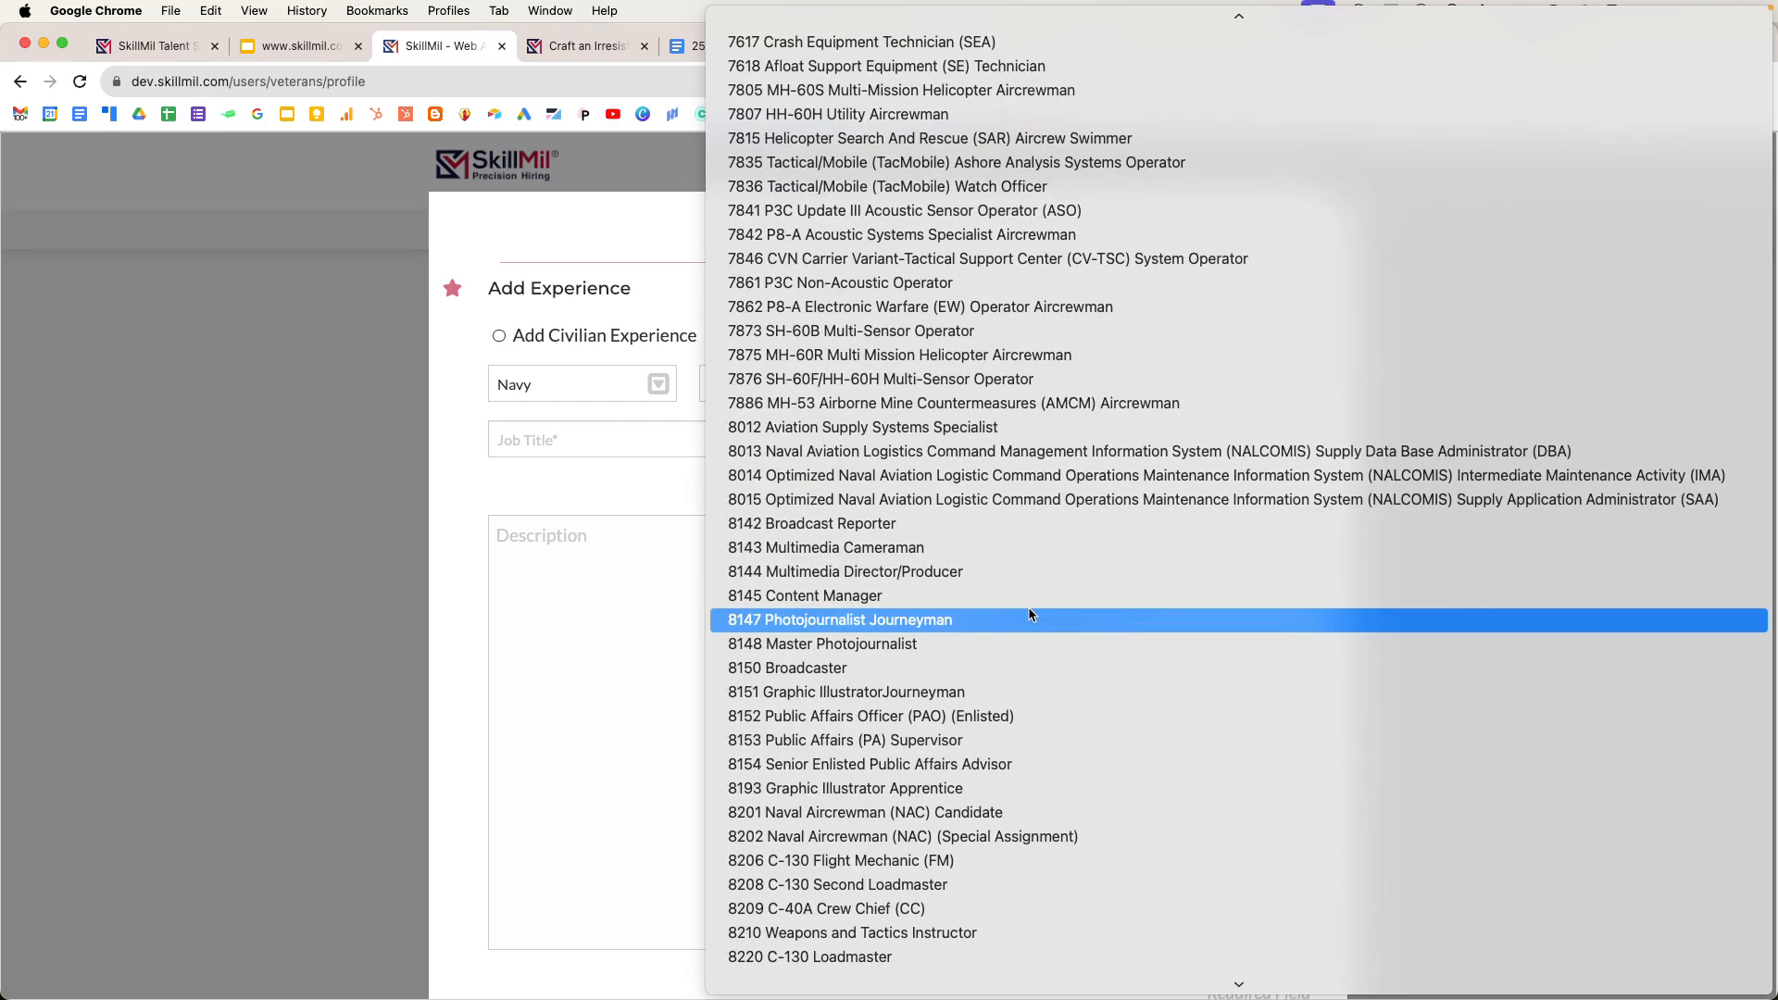
{"action": "scroll", "coordinate": [1031, 614], "scroll_direction": "down", "scroll_amount": 10}
{"action": "scroll", "coordinate": [1030, 615], "scroll_direction": "down", "scroll_amount": 10}
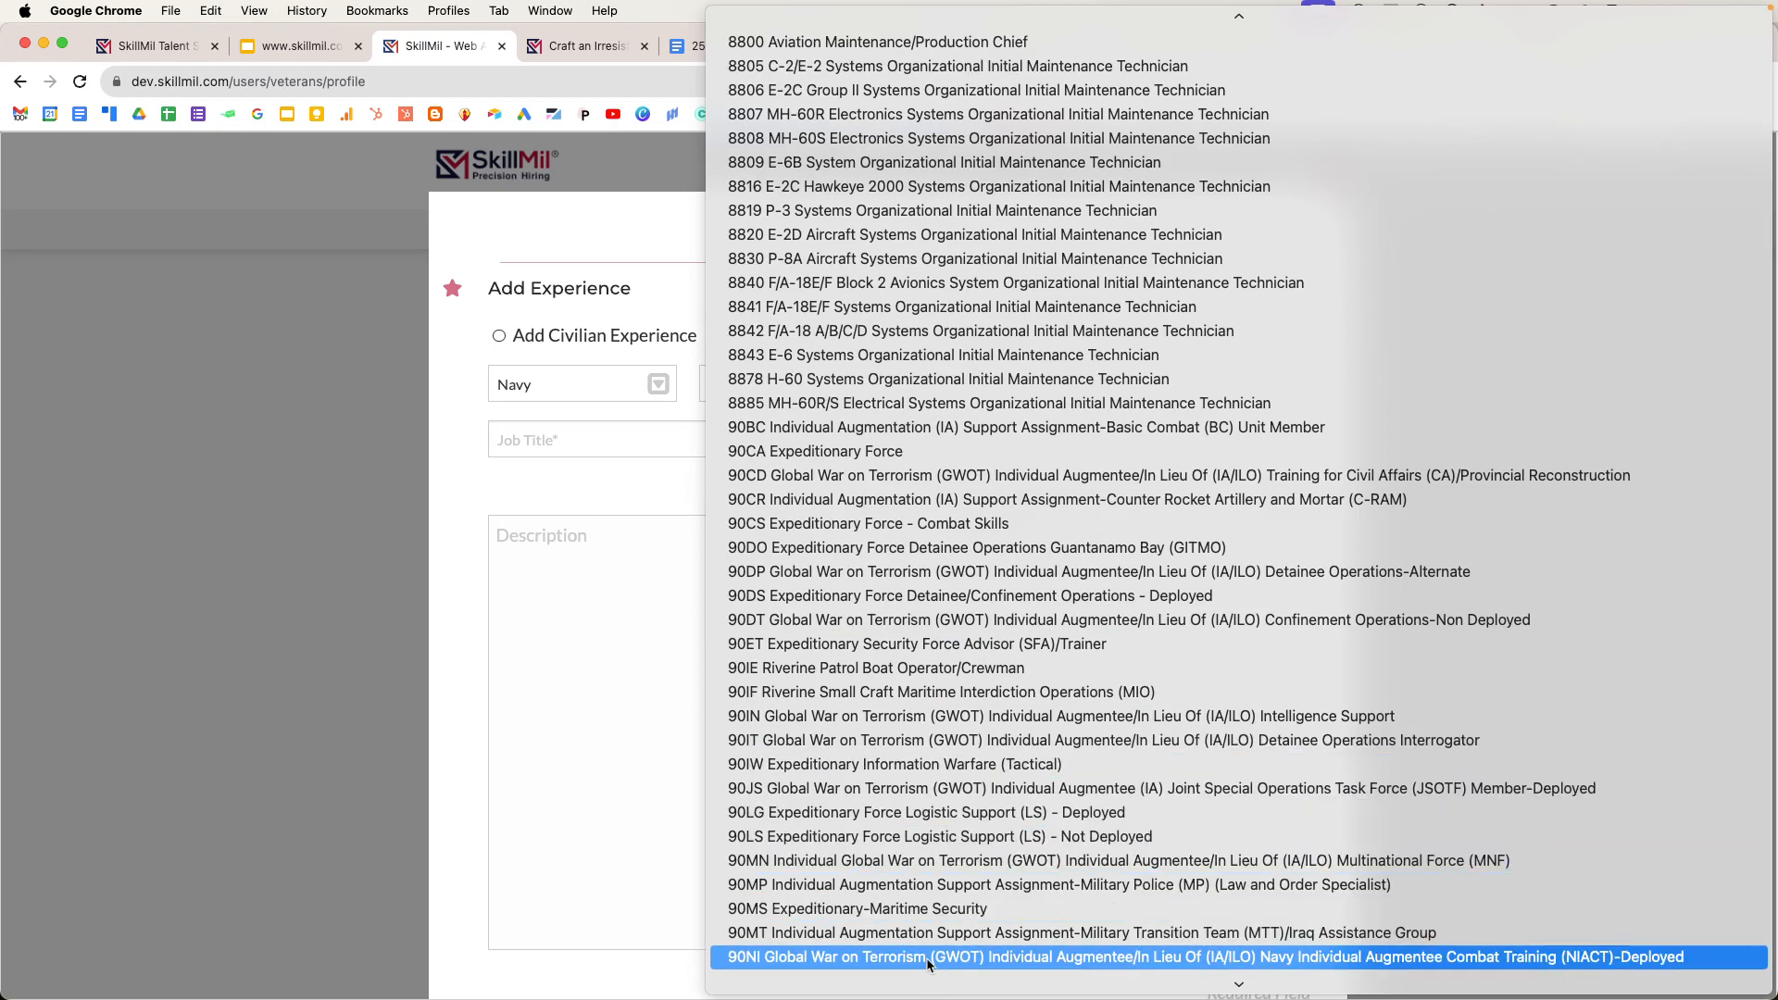
{"action": "left_click", "coordinate": [913, 646]}
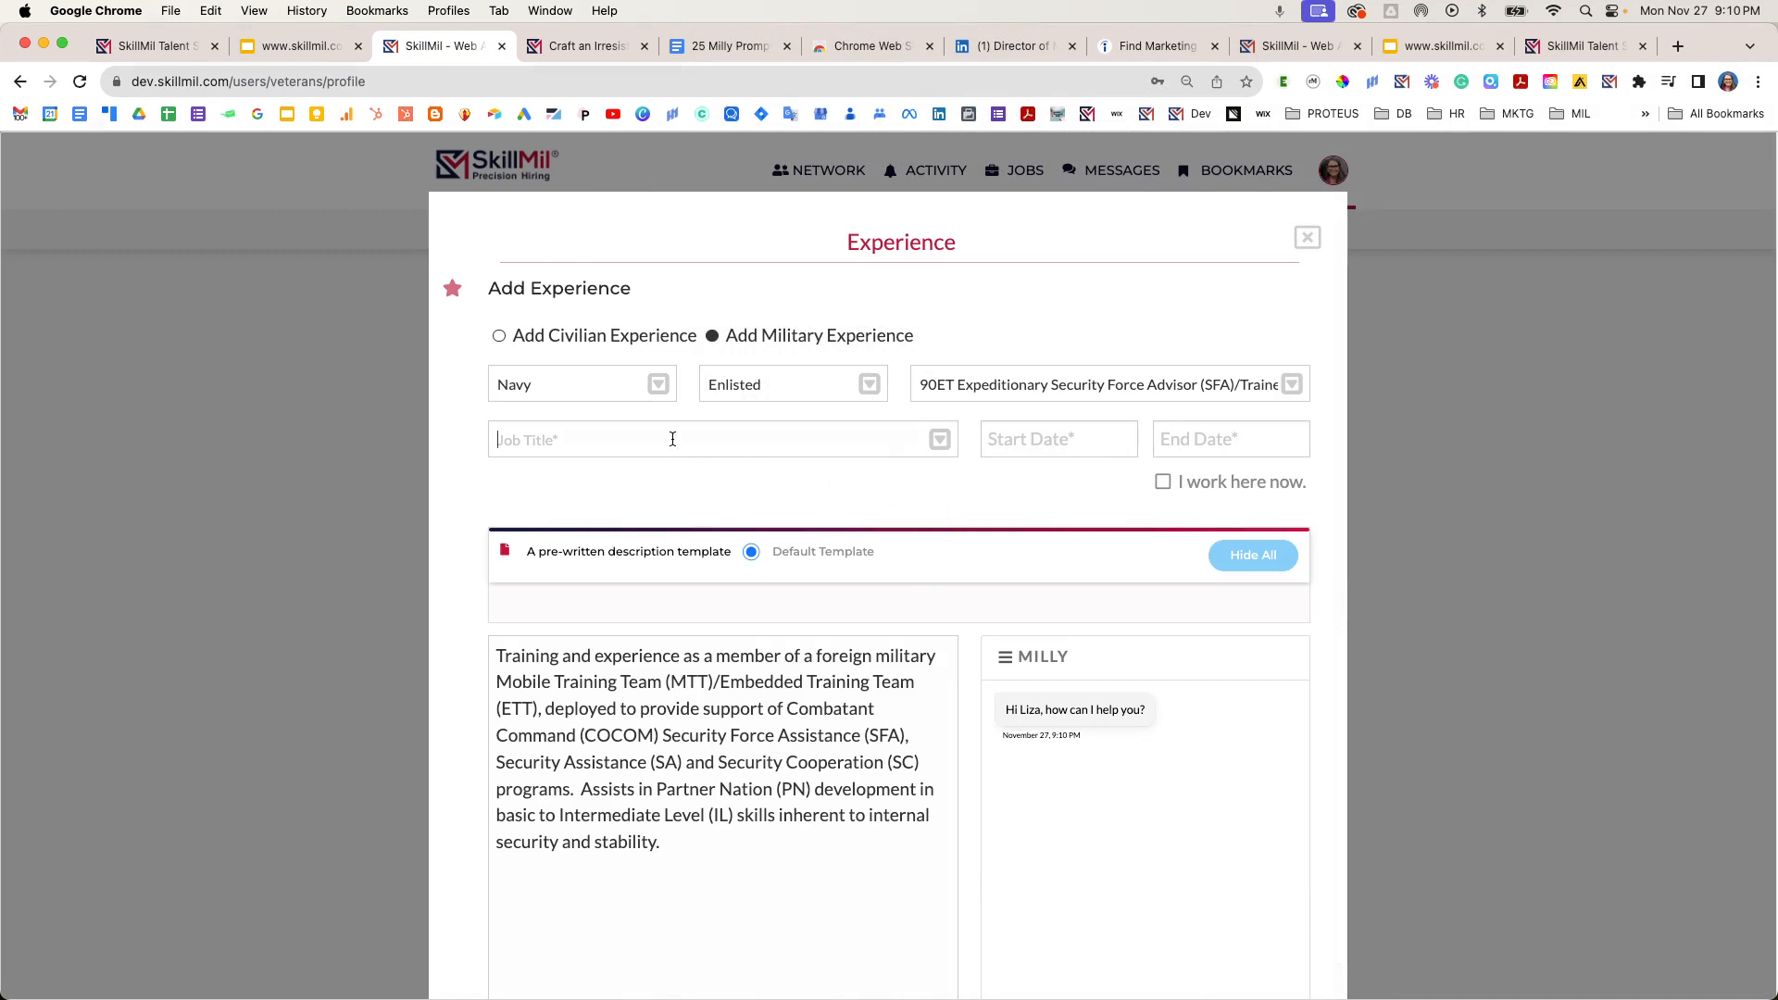
- Set the job title to Mechanic with a start date of 02/2019 and mark it as the current job
{"action": "type", "text": "Mec"}
{"action": "left_click", "coordinate": [1064, 439]}
{"action": "left_click", "coordinate": [1059, 481]}
{"action": "left_click", "coordinate": [1007, 521]}
{"action": "left_click", "coordinate": [1051, 522]}
{"action": "left_click", "coordinate": [1164, 484]}
- Have Milly generate a bulleted job description from the experience fields and read through its suggestions
{"action": "scroll", "coordinate": [1086, 578], "scroll_direction": "down", "scroll_amount": 3}
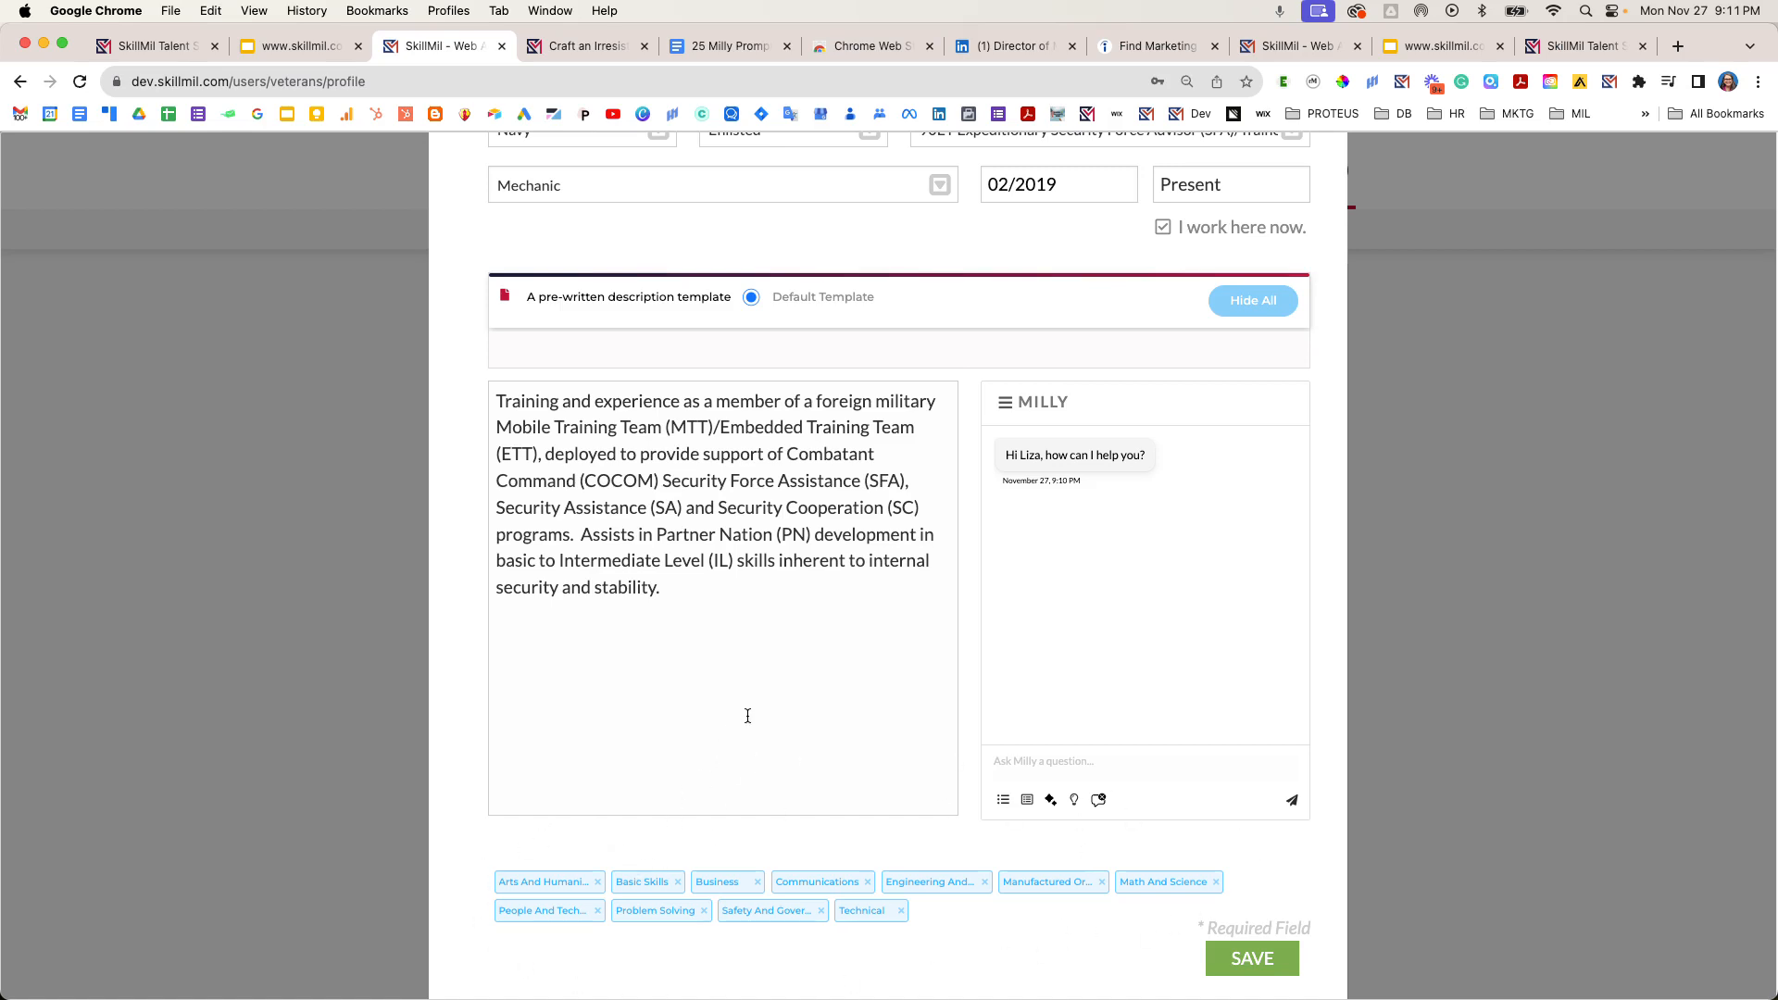
{"action": "scroll", "coordinate": [745, 717], "scroll_direction": "up", "scroll_amount": 1}
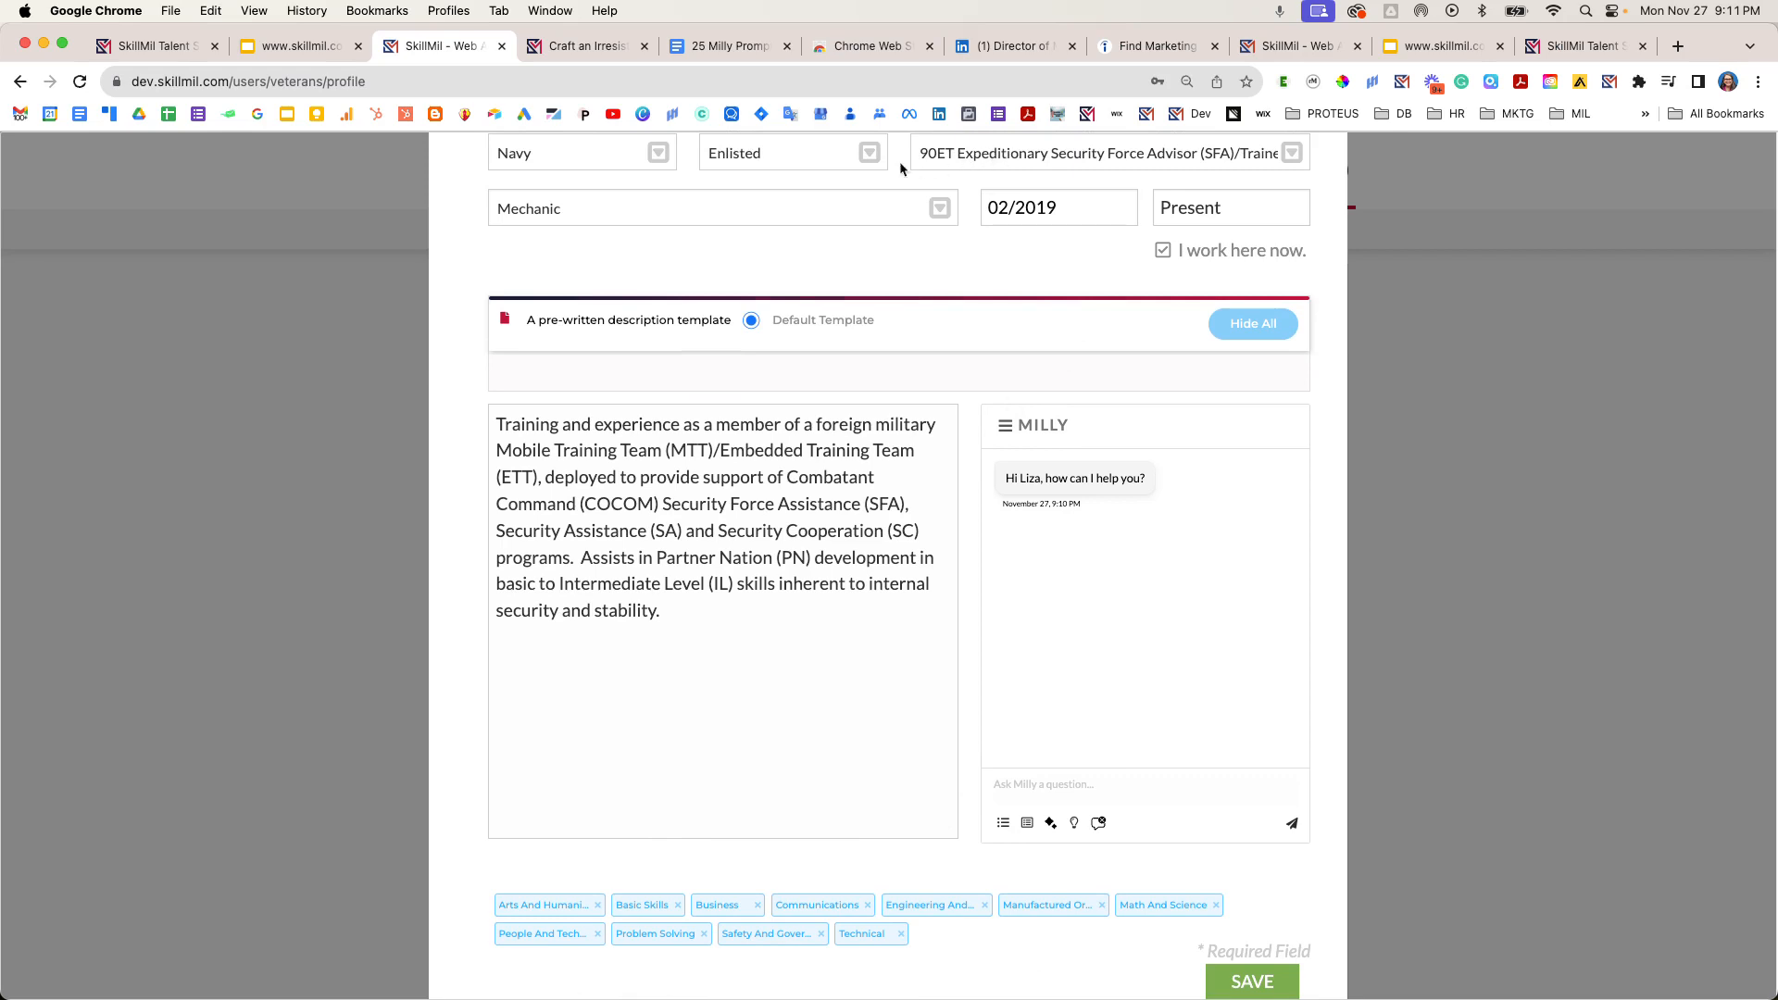
{"action": "scroll", "coordinate": [732, 208], "scroll_direction": "up", "scroll_amount": 1}
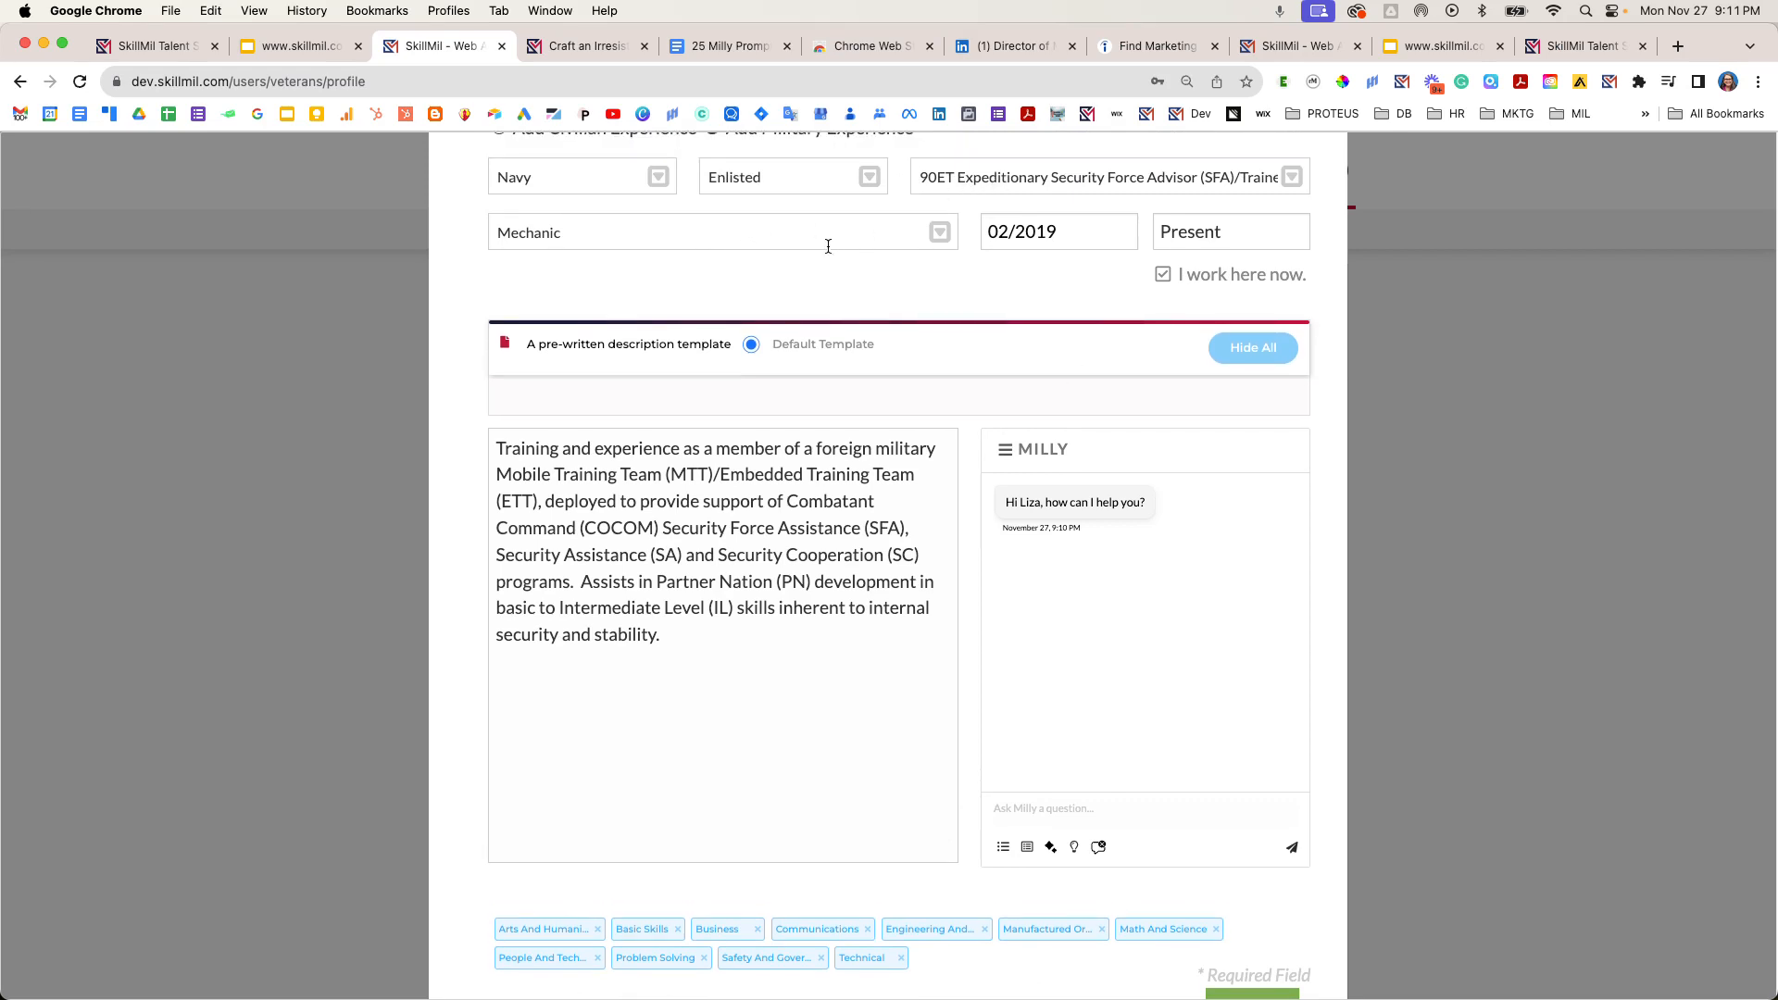
{"action": "scroll", "coordinate": [1111, 481], "scroll_direction": "down", "scroll_amount": 1}
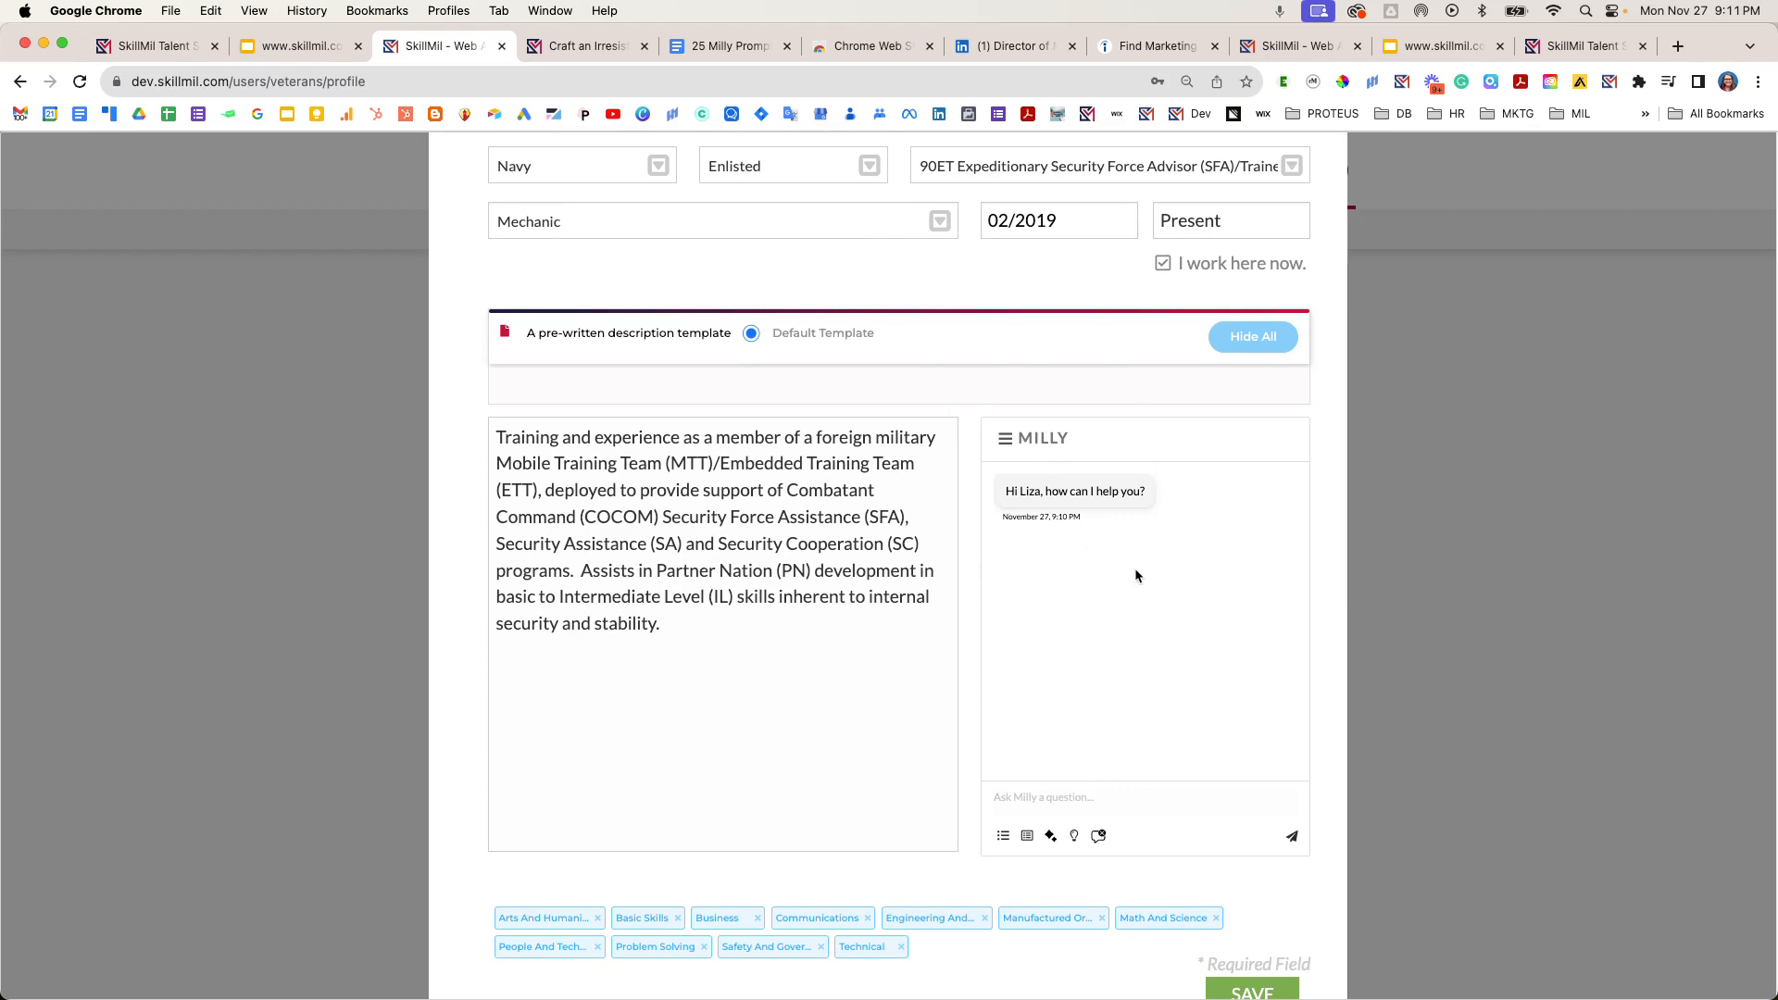
{"action": "scroll", "coordinate": [1128, 559], "scroll_direction": "down", "scroll_amount": 1}
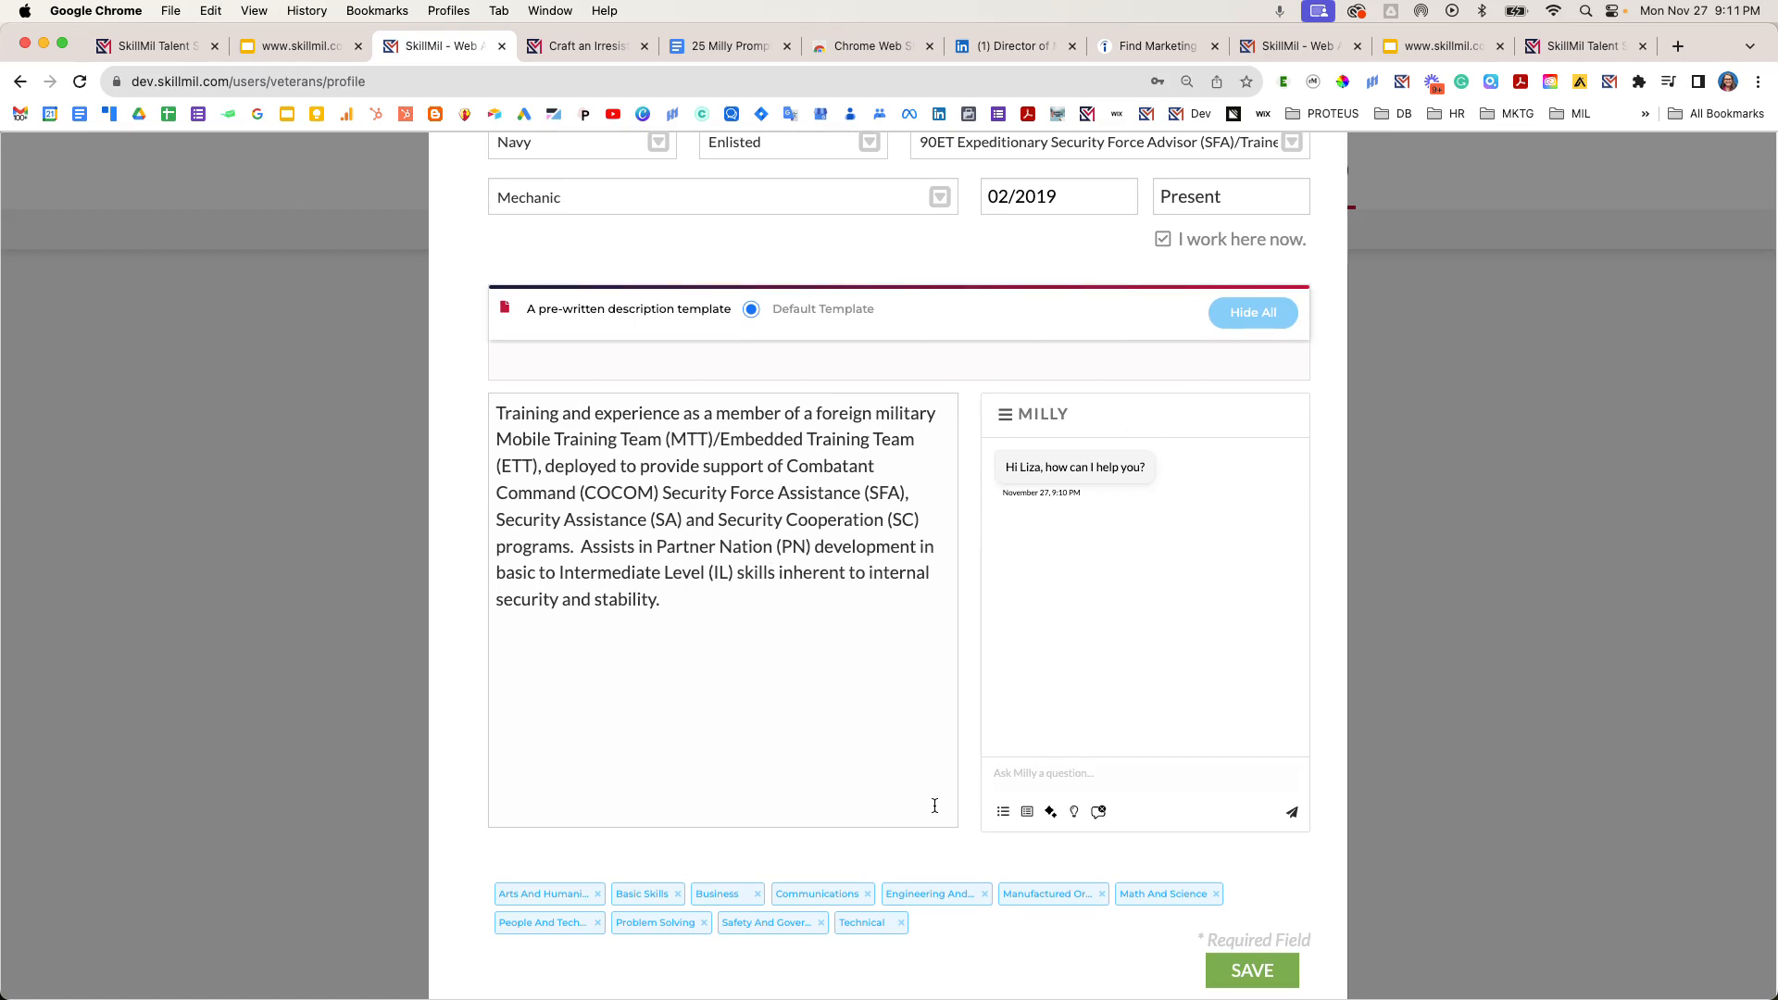
{"action": "left_click", "coordinate": [1002, 819]}
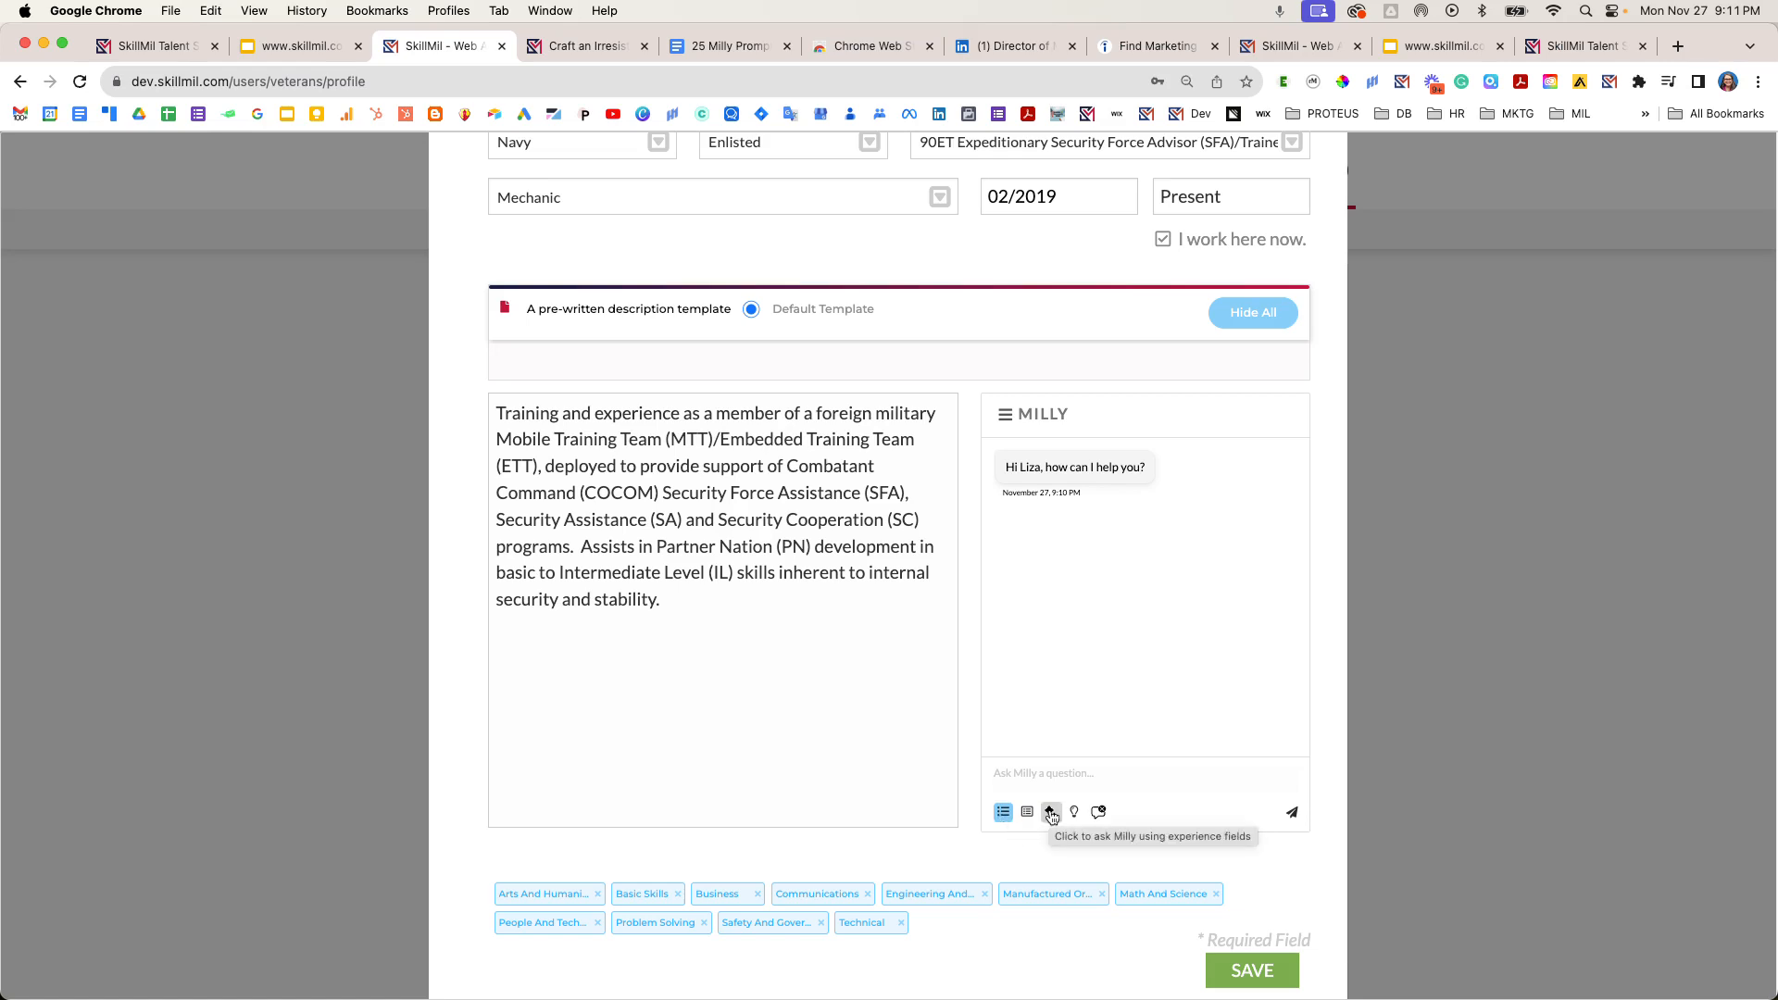
{"action": "scroll", "coordinate": [835, 581], "scroll_direction": "up", "scroll_amount": 3}
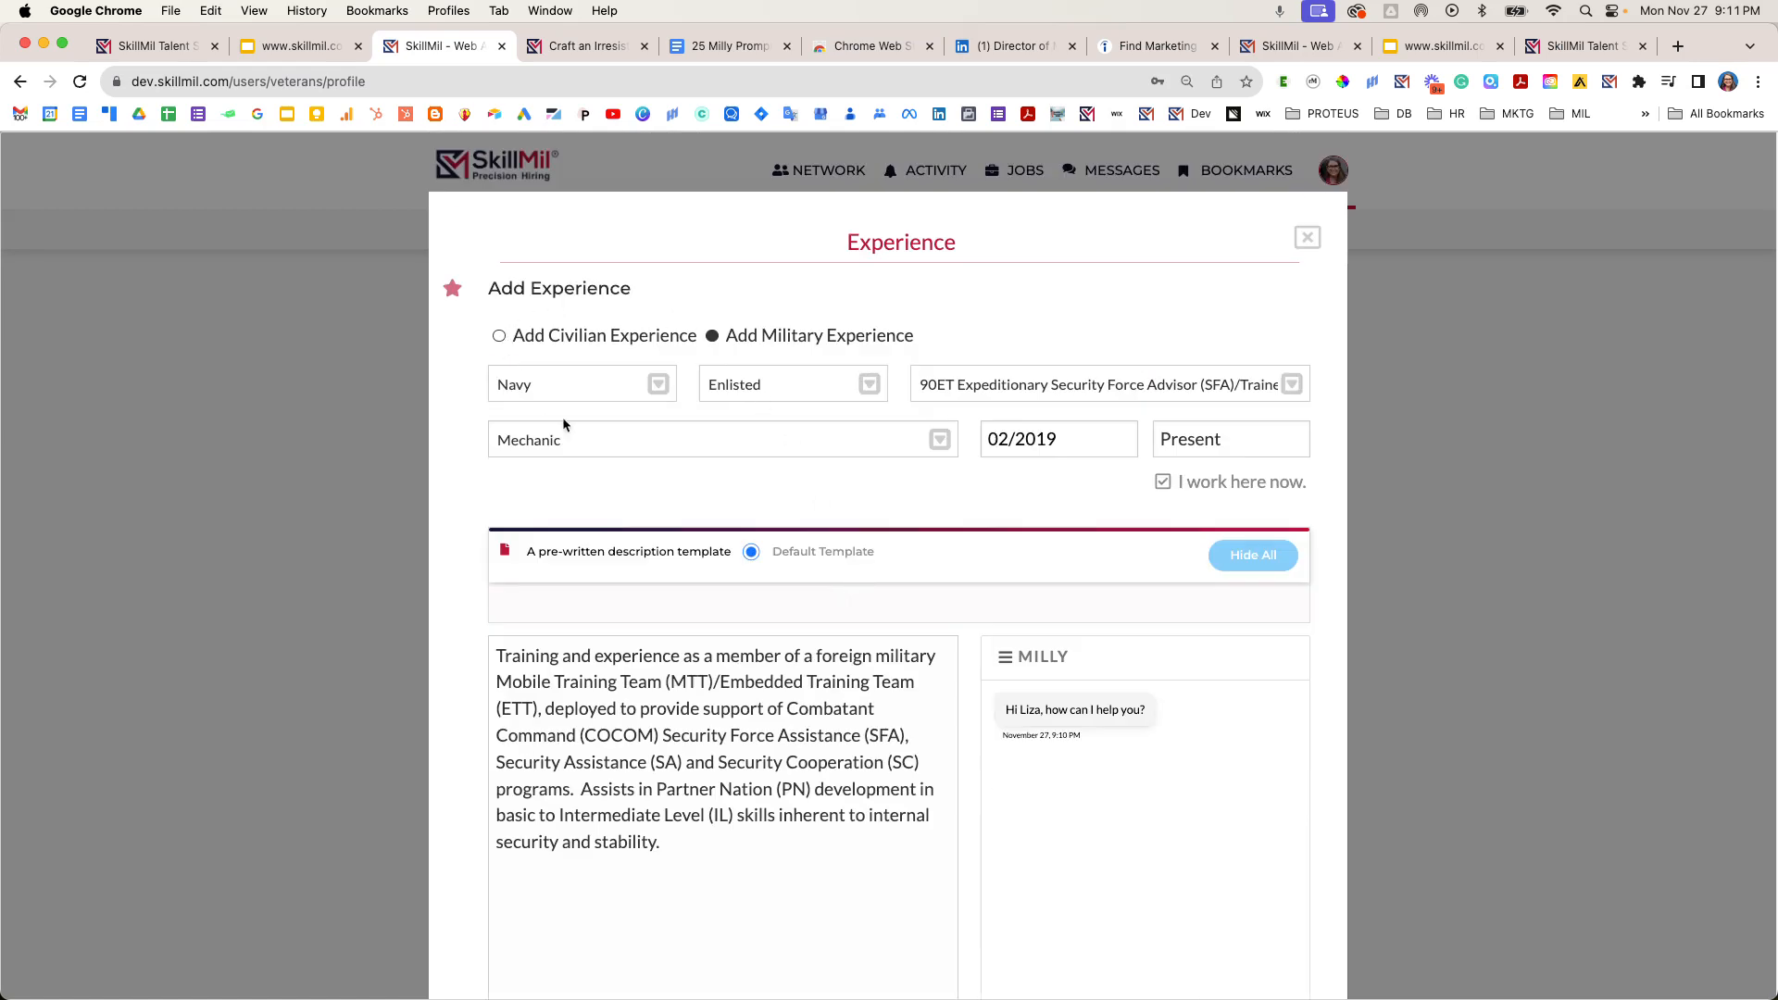
{"action": "scroll", "coordinate": [874, 532], "scroll_direction": "down", "scroll_amount": 3}
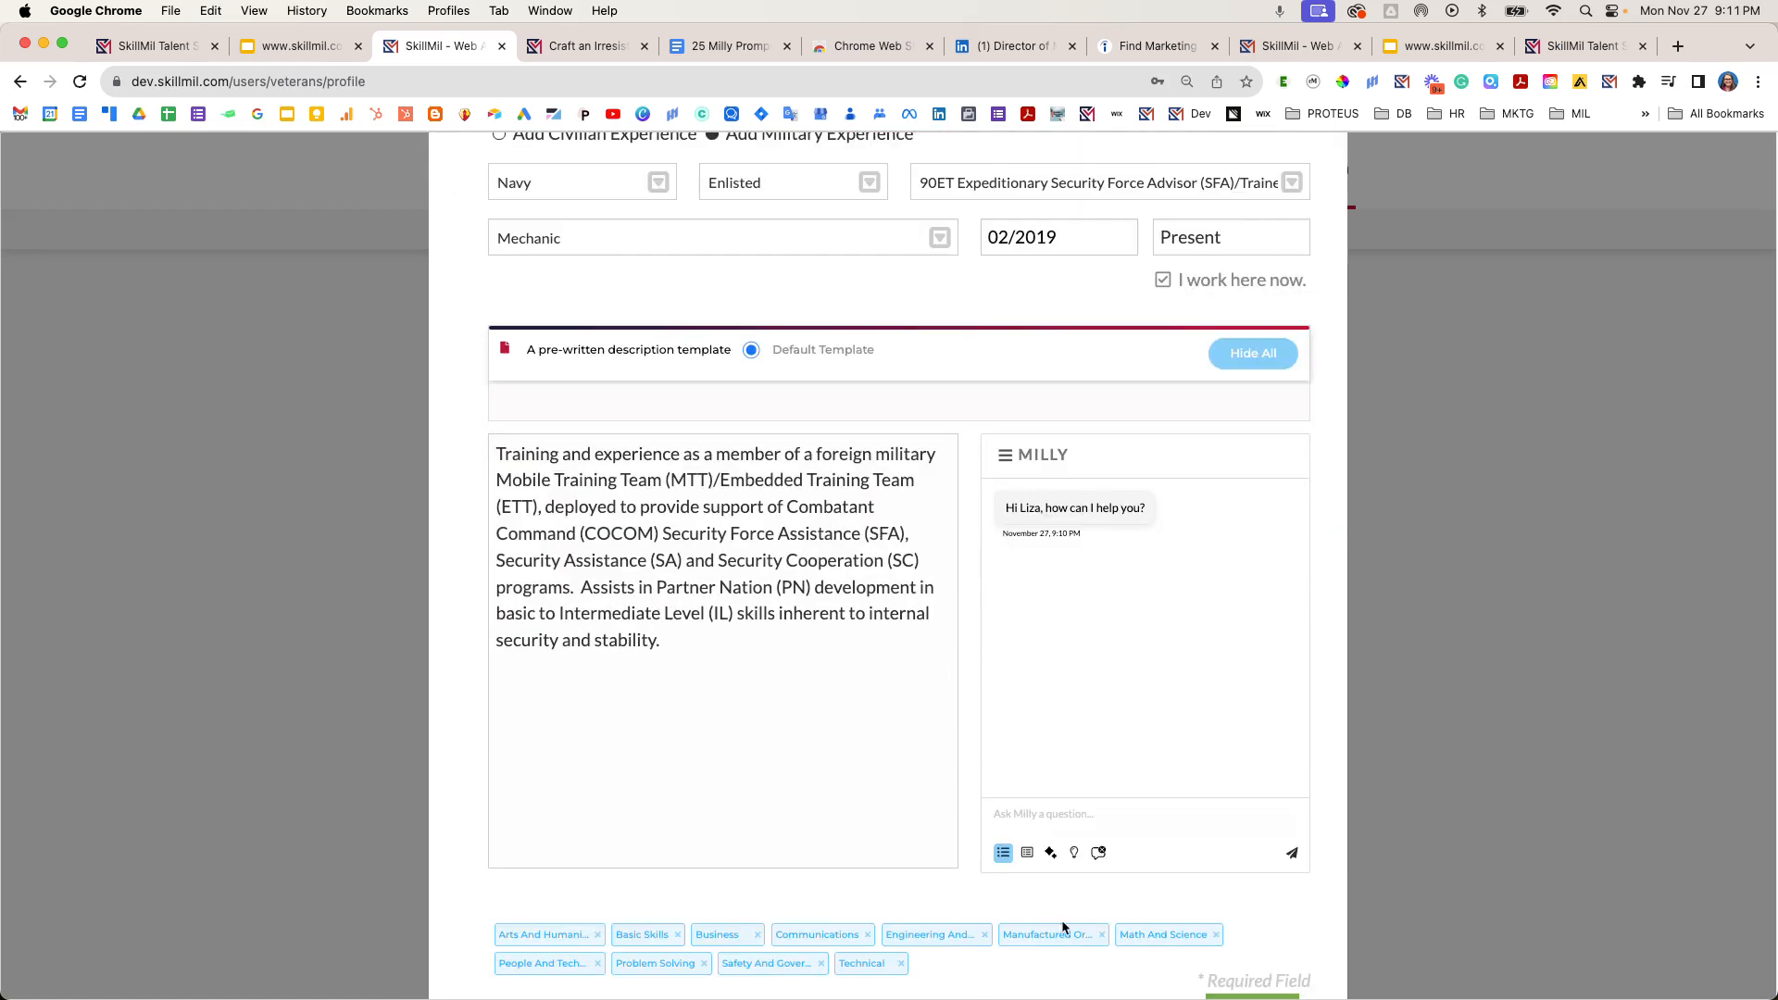
{"action": "left_click", "coordinate": [1050, 852]}
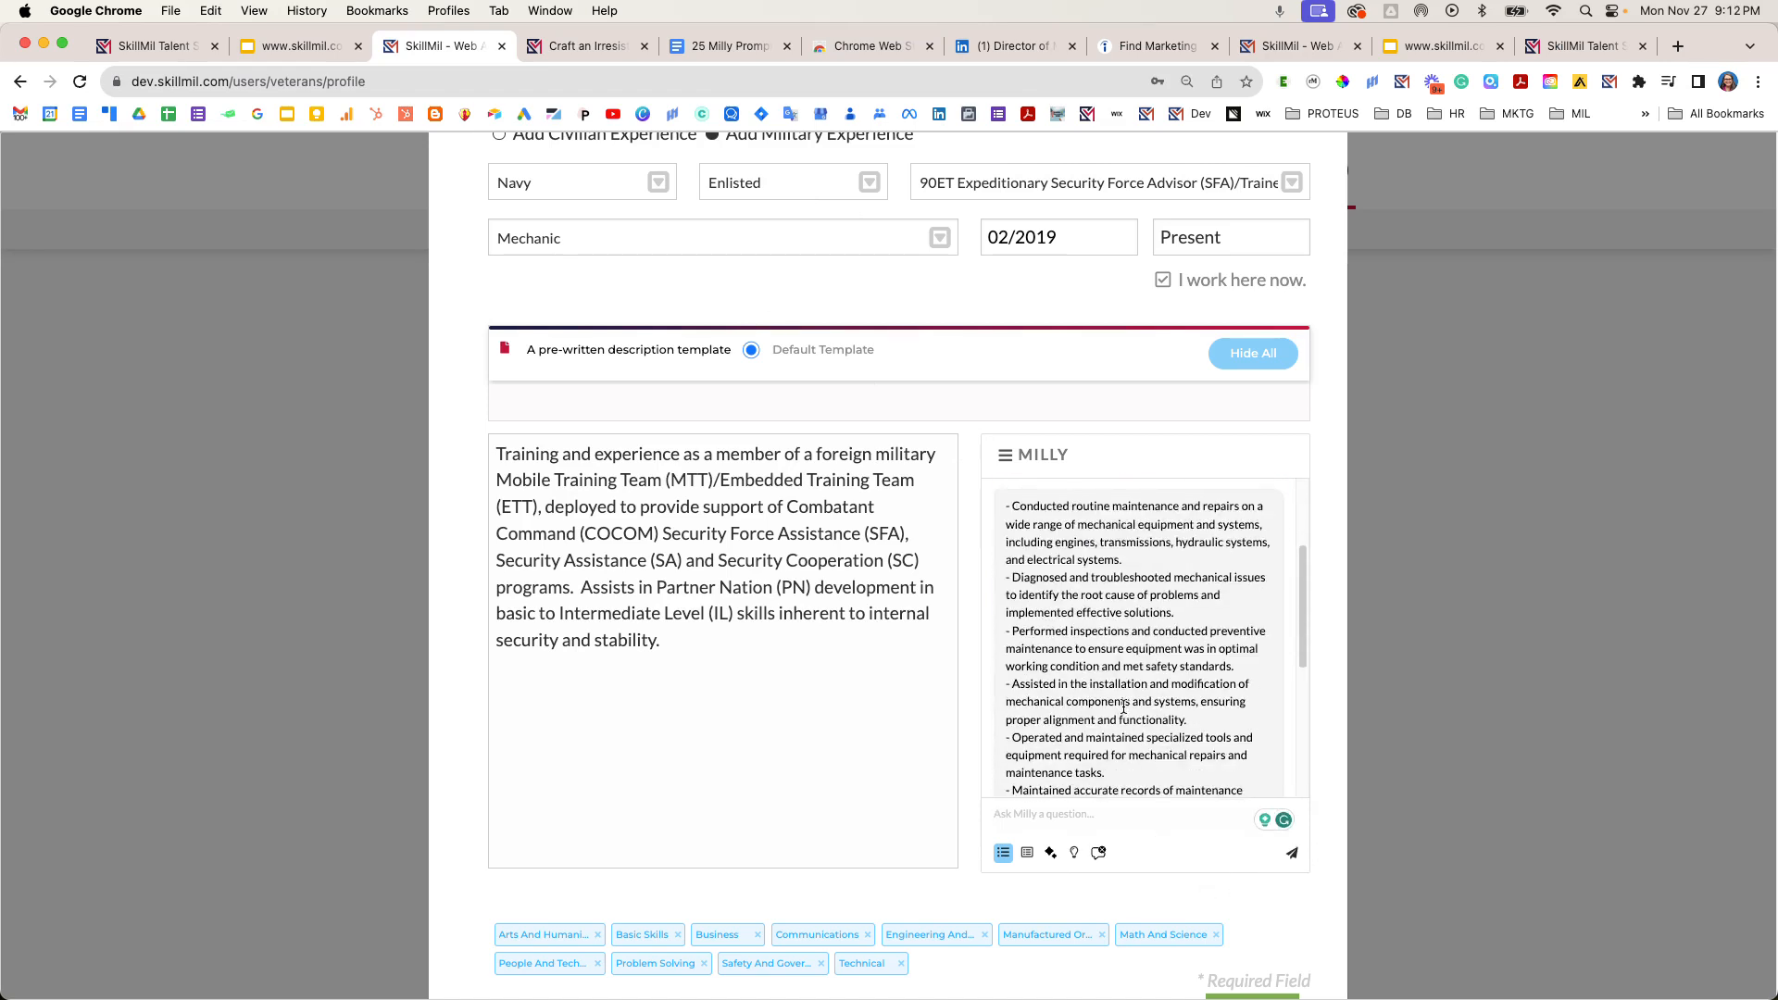
{"action": "scroll", "coordinate": [1123, 706], "scroll_direction": "down", "scroll_amount": 3}
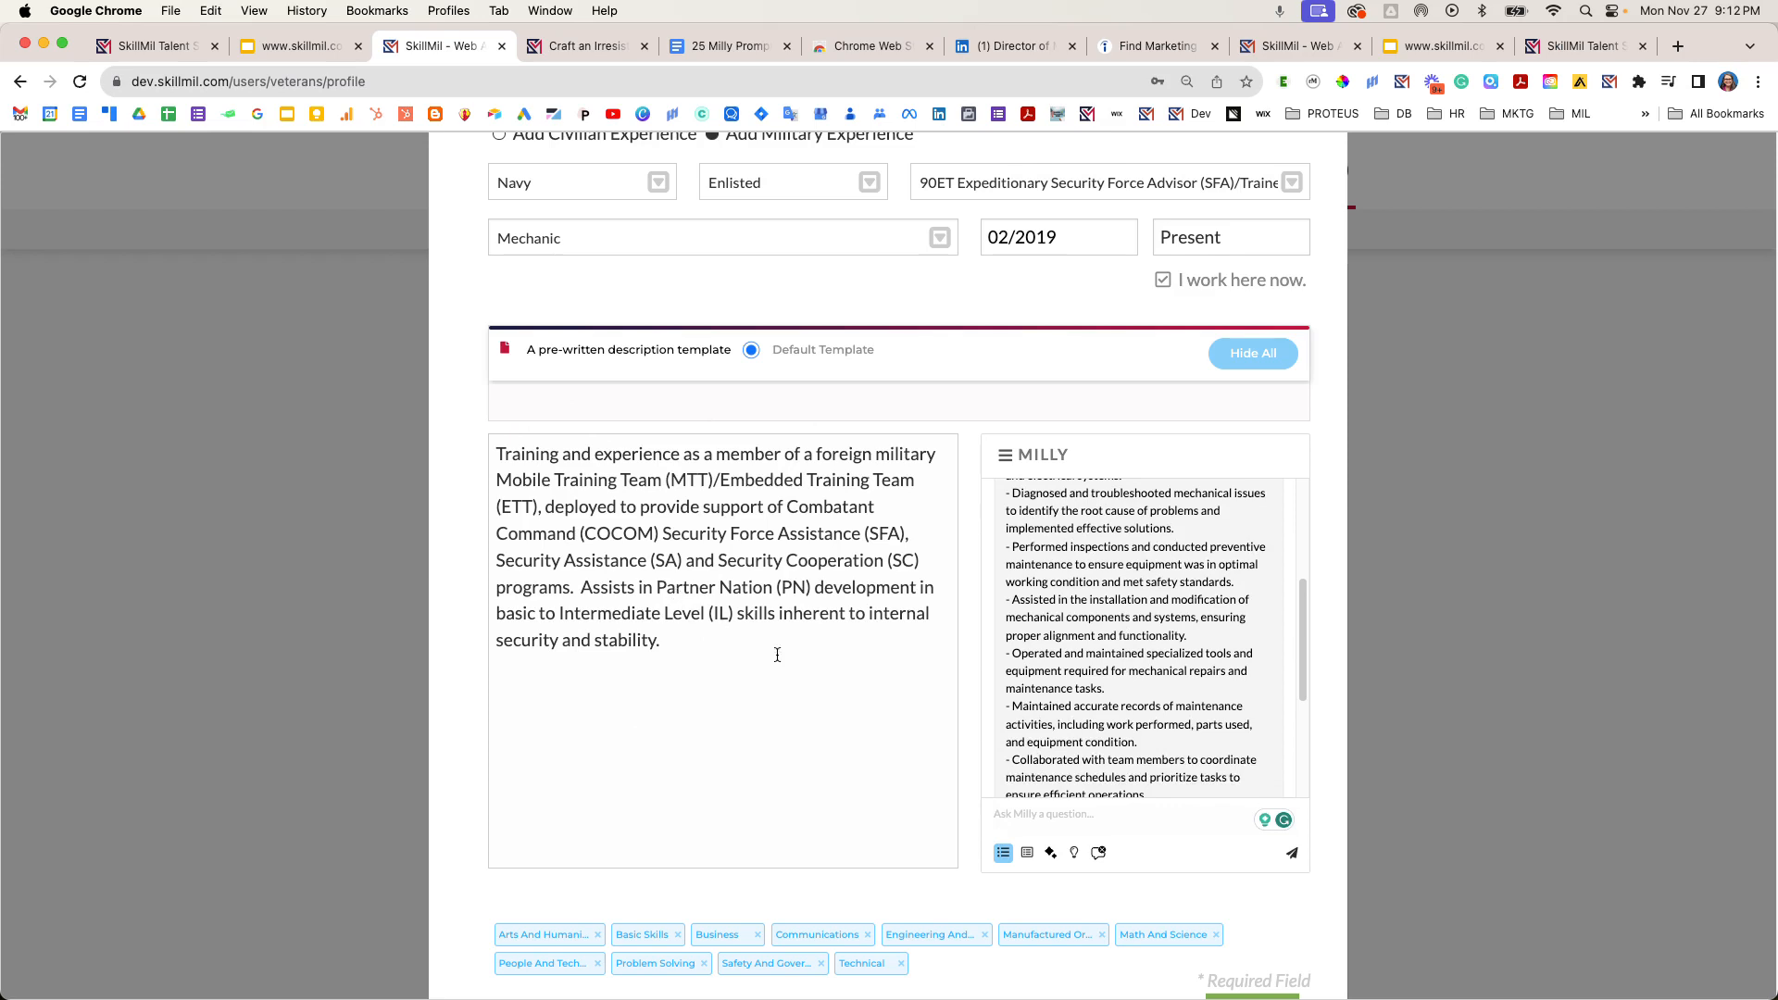
{"action": "scroll", "coordinate": [1168, 723], "scroll_direction": "down", "scroll_amount": 5}
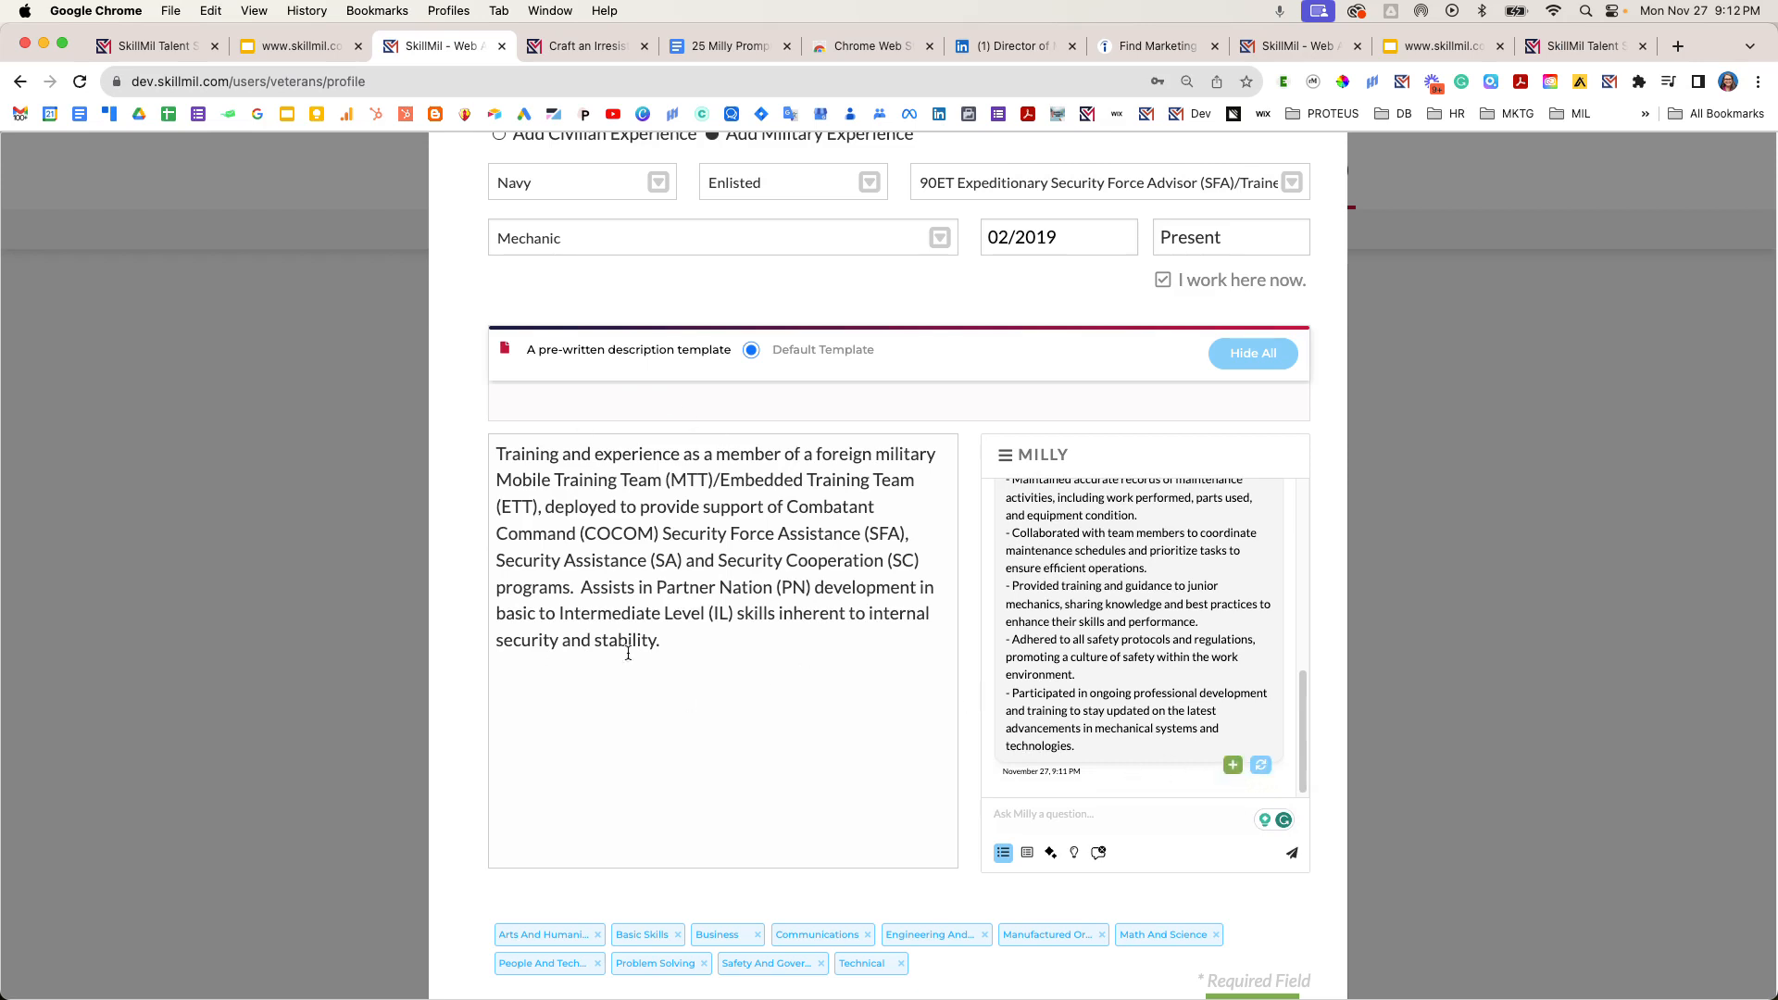
- Look through the list of past Milly conversations and return to the current chat
{"action": "left_click", "coordinate": [1006, 456]}
{"action": "scroll", "coordinate": [1118, 625], "scroll_direction": "up", "scroll_amount": 3}
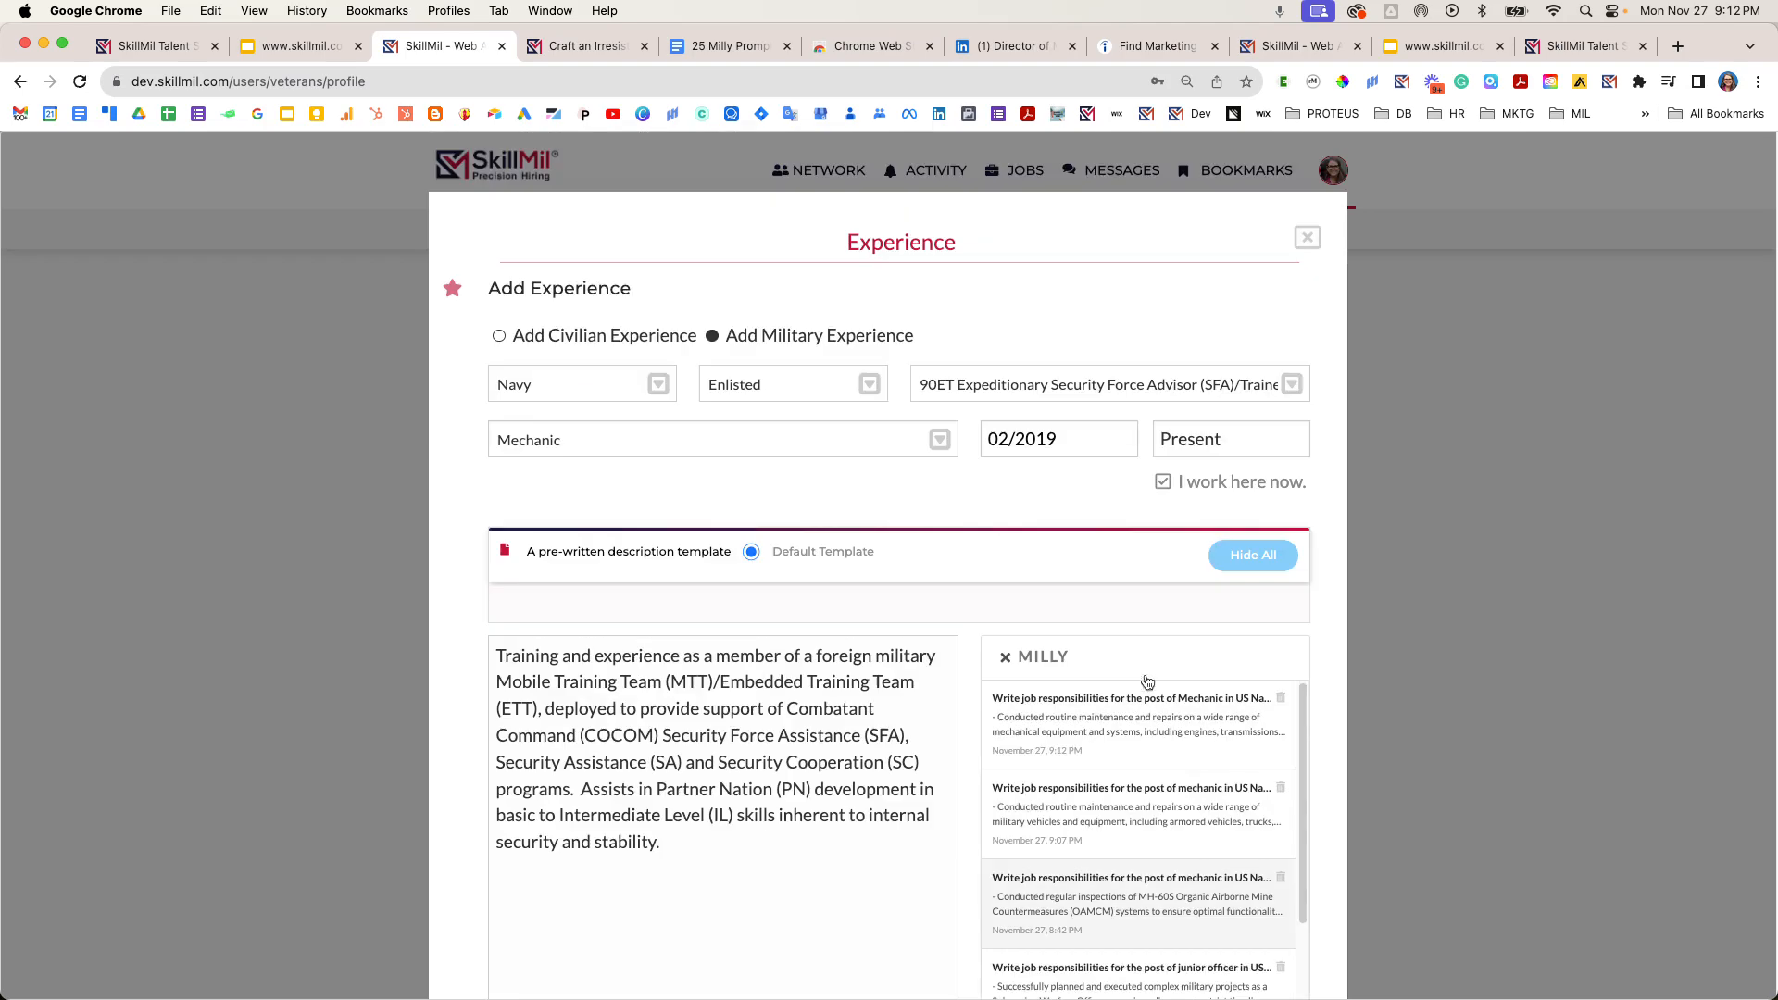
{"action": "scroll", "coordinate": [1146, 683], "scroll_direction": "down", "scroll_amount": 5}
{"action": "scroll", "coordinate": [1162, 734], "scroll_direction": "down", "scroll_amount": 10}
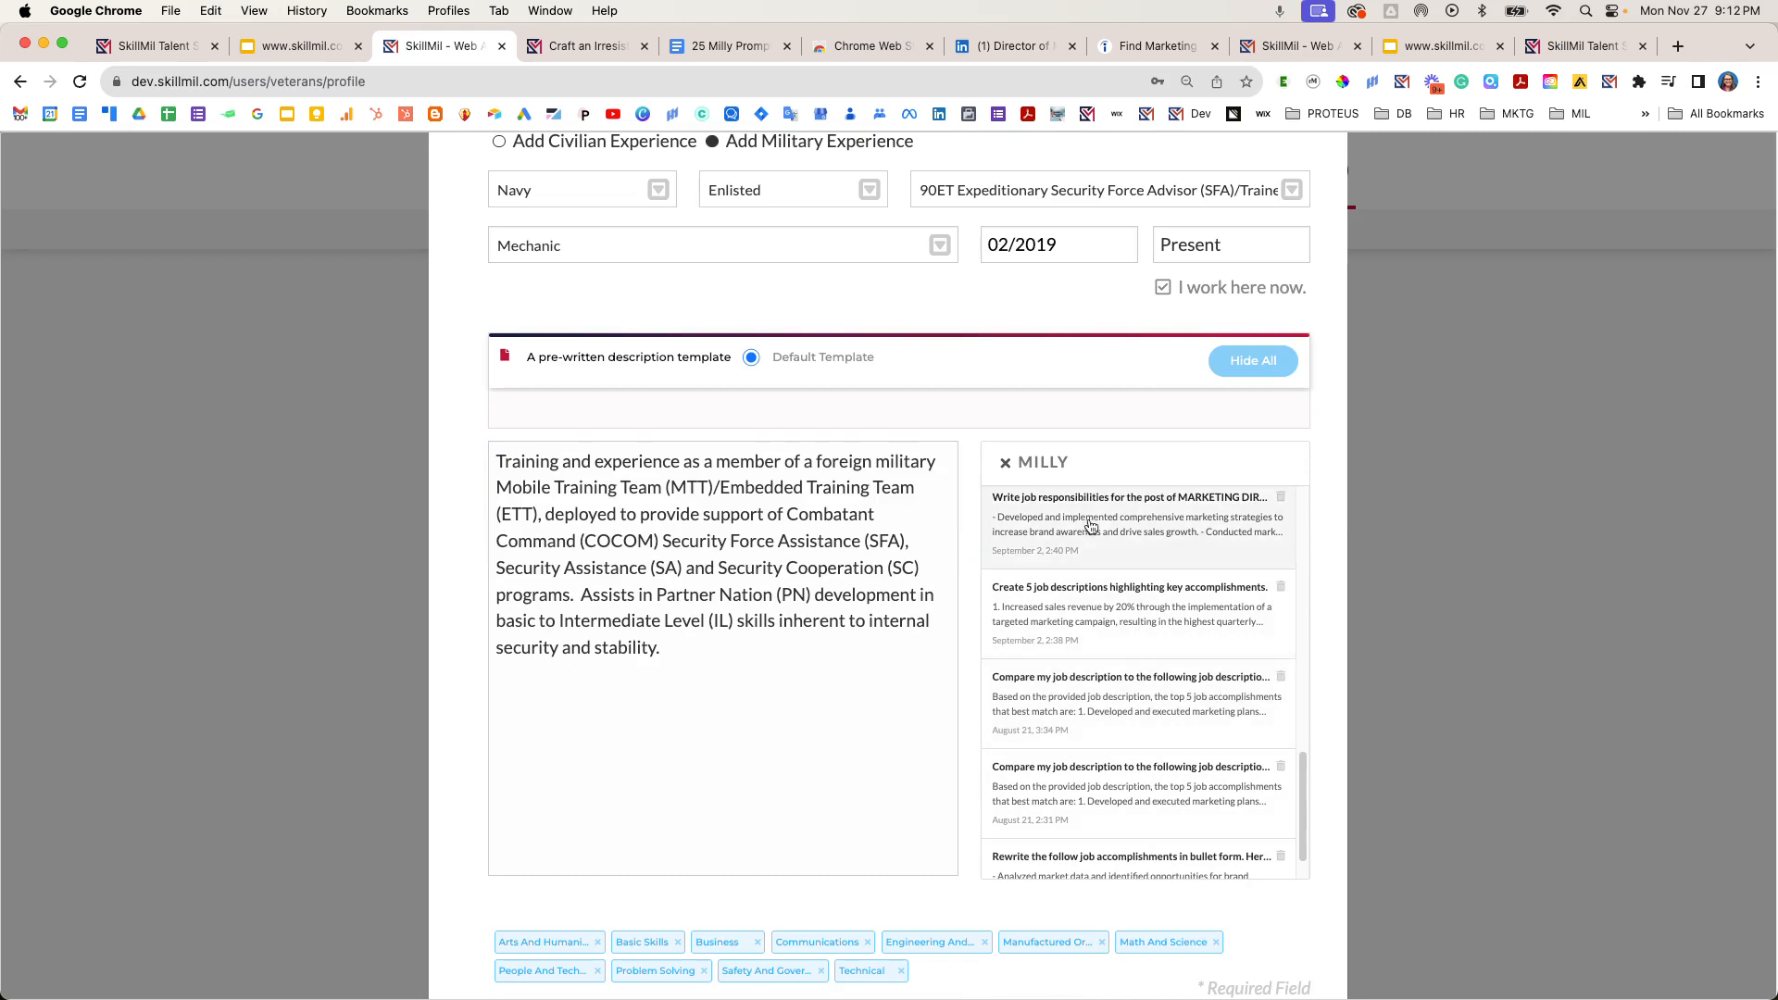
{"action": "left_click", "coordinate": [1001, 459]}
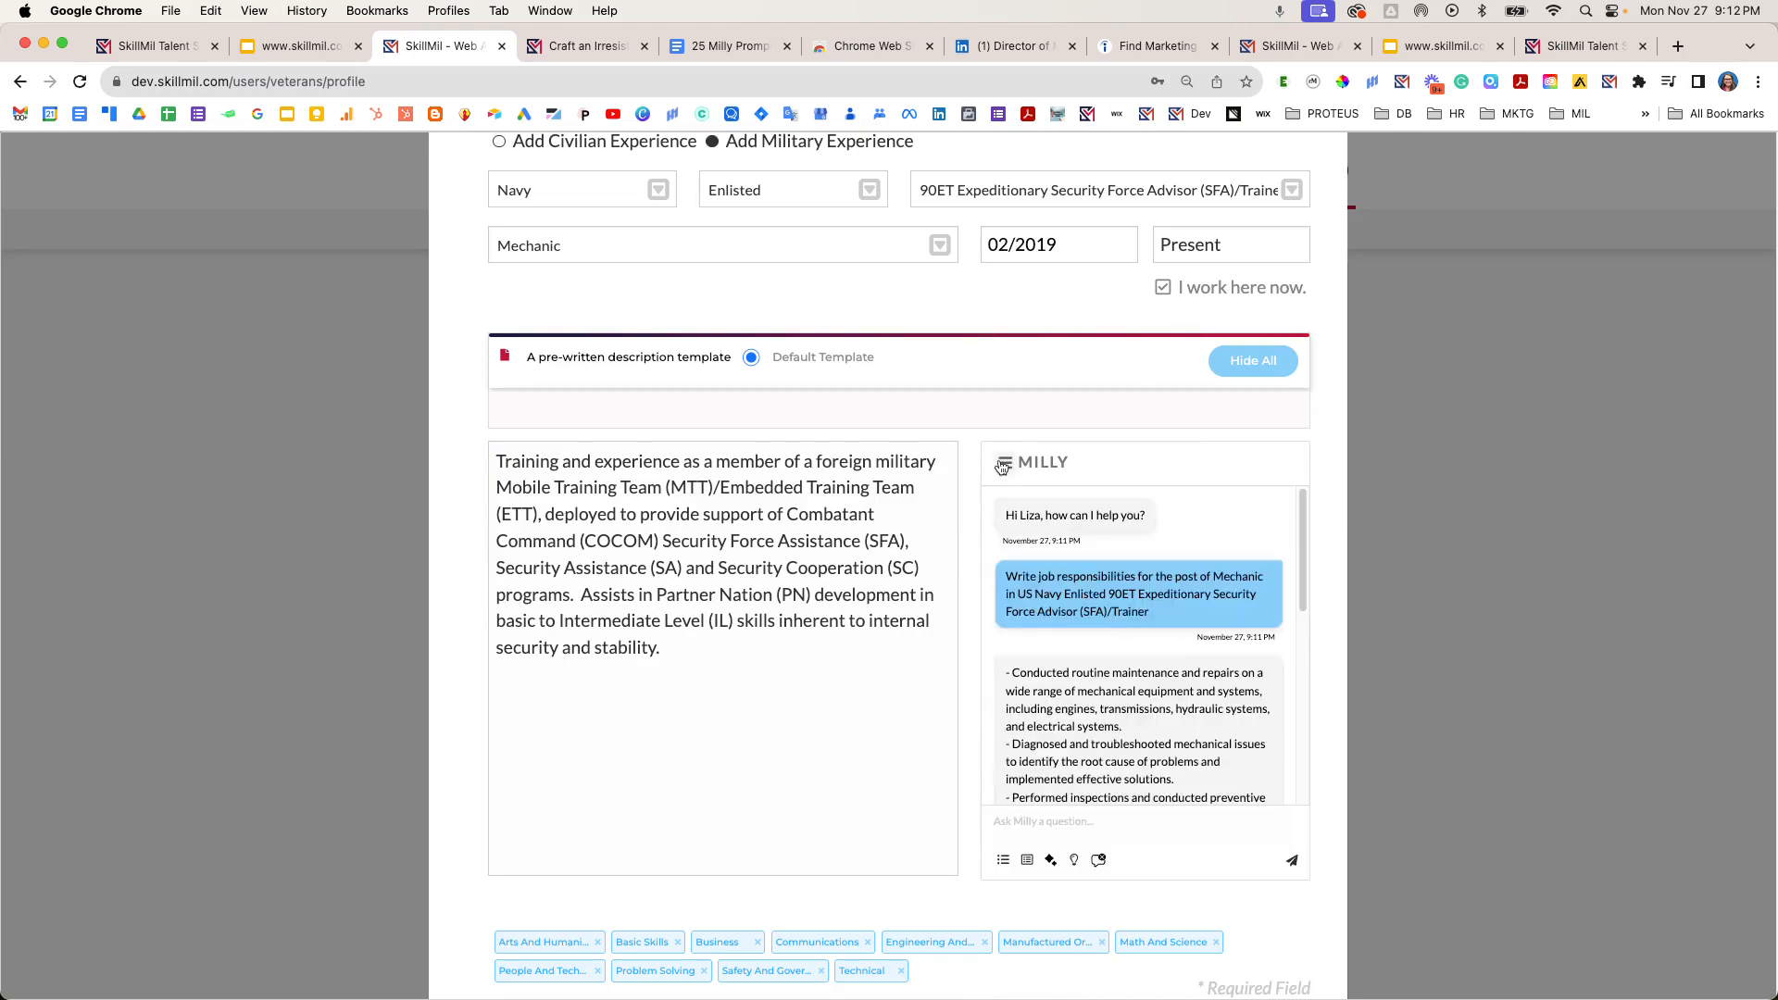
- Replace the experience description with Milly's full list of generated Mechanic responsibilities and read through it
{"action": "scroll", "coordinate": [1160, 714], "scroll_direction": "down", "scroll_amount": 5}
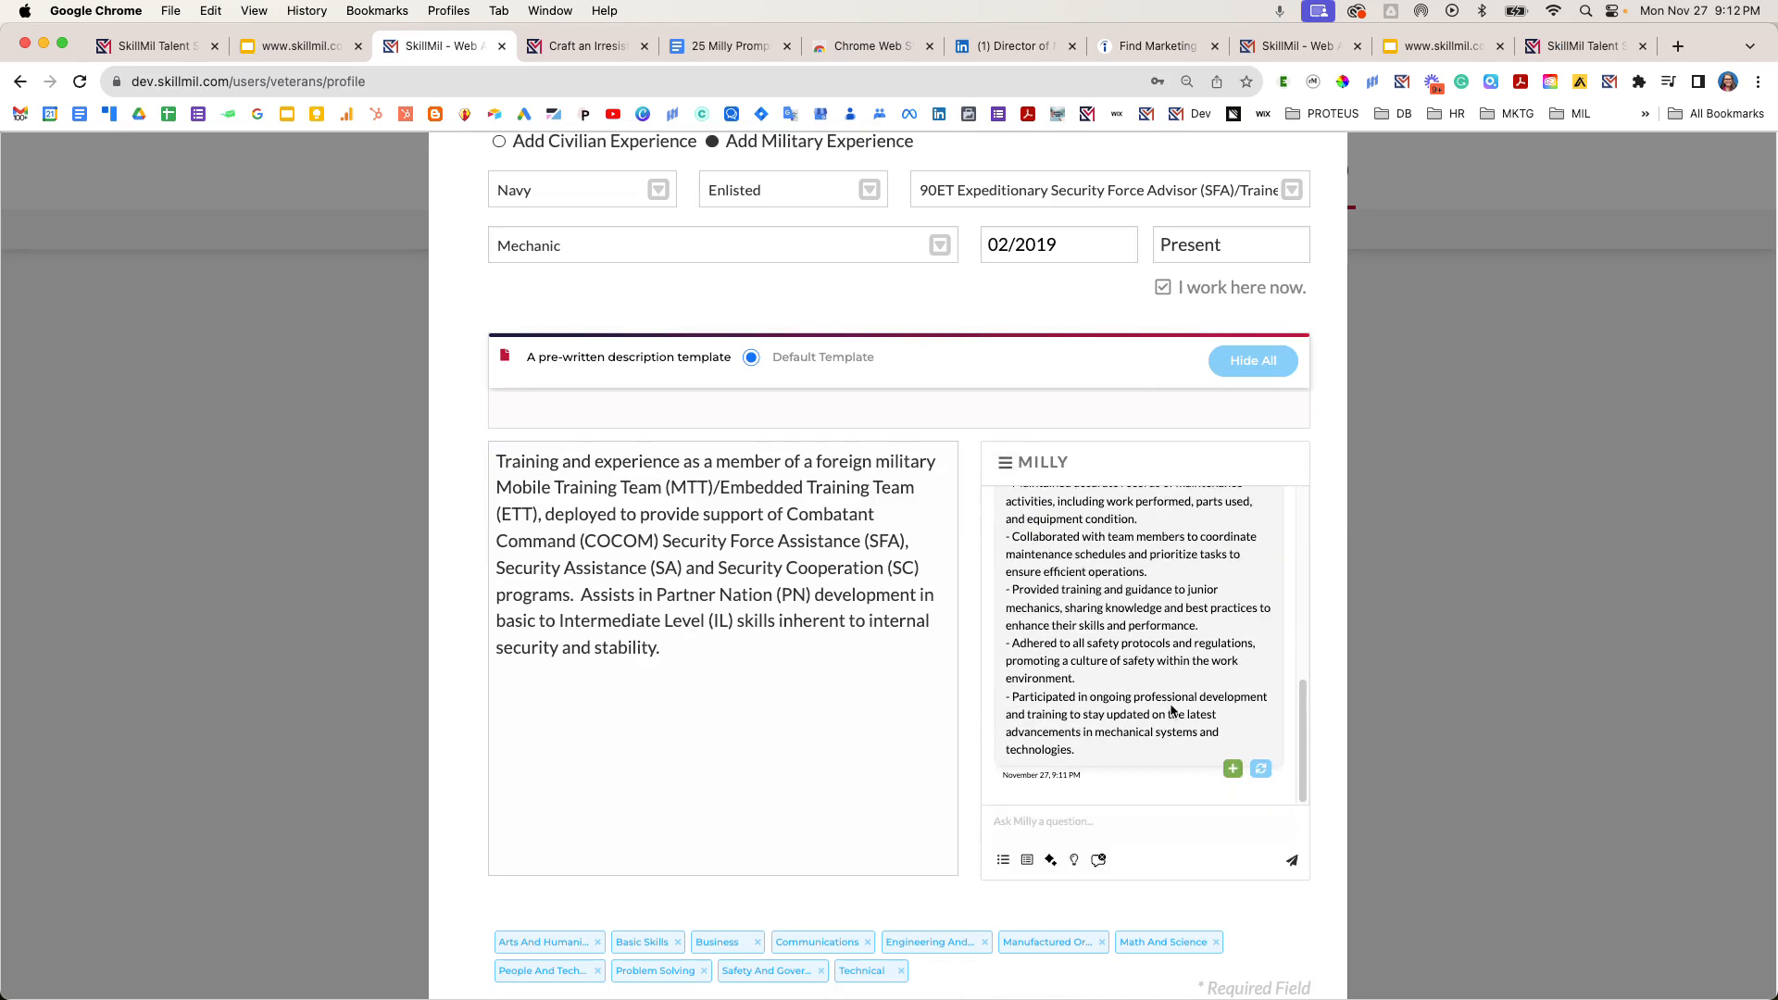
{"action": "left_click", "coordinate": [1233, 768]}
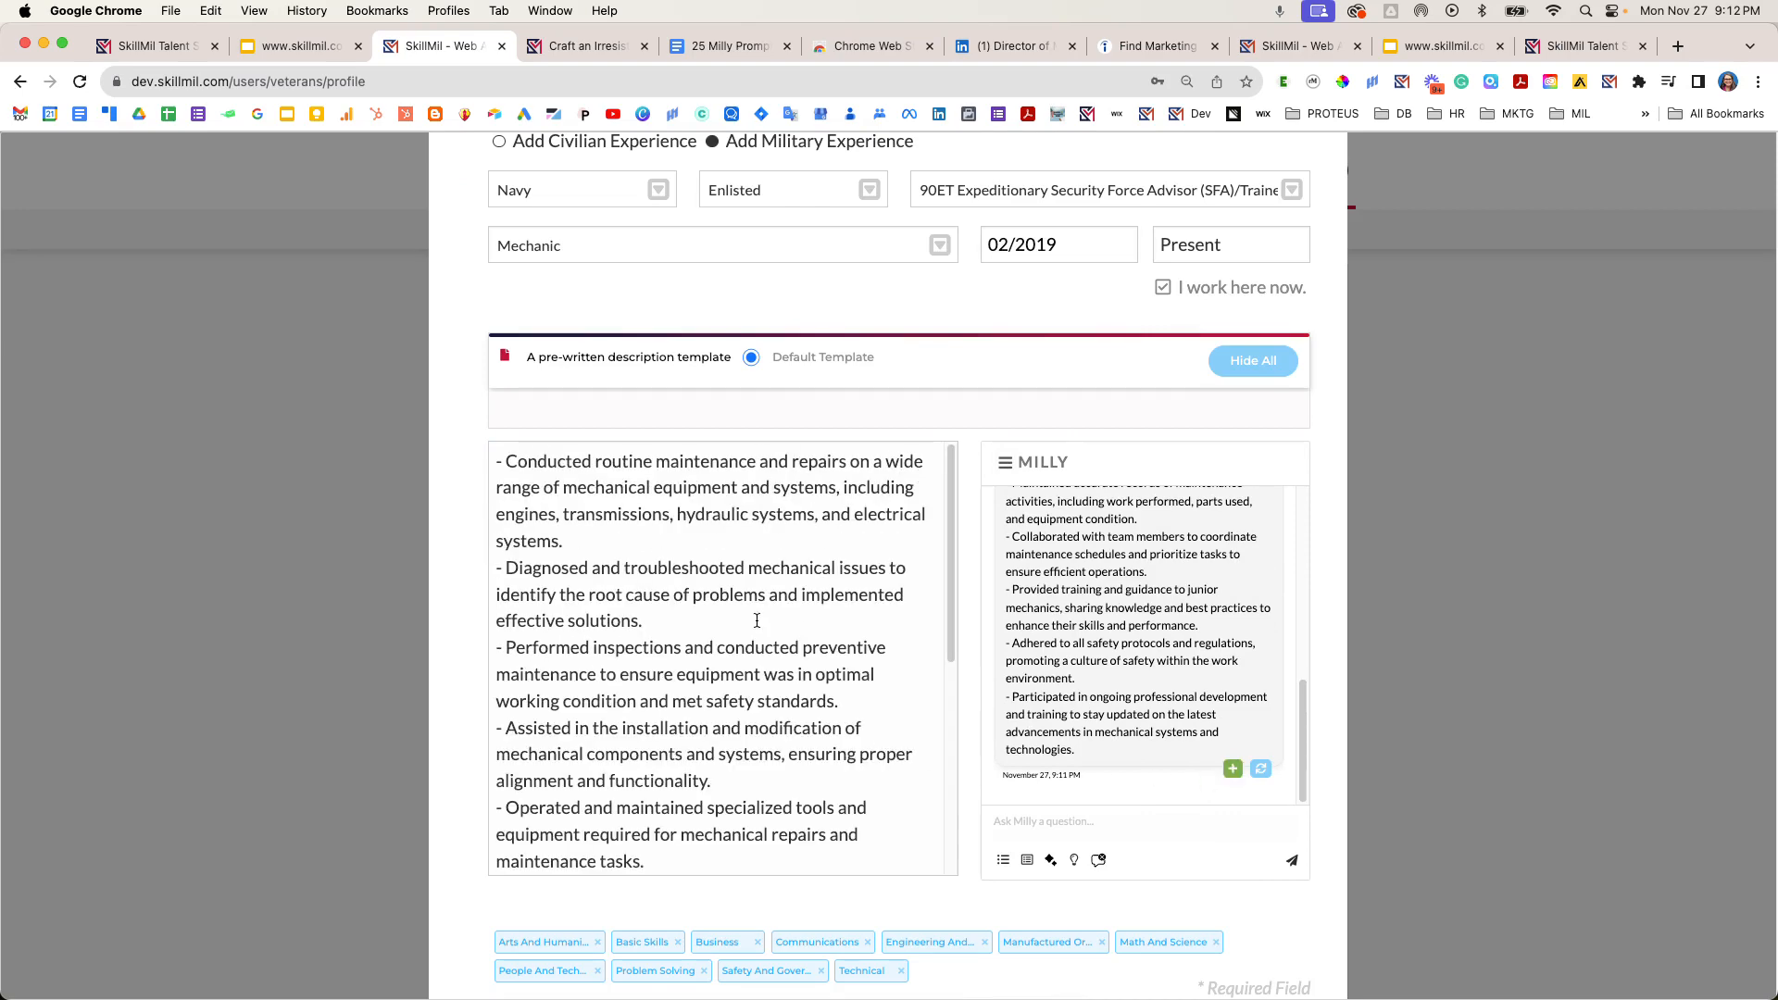
{"action": "scroll", "coordinate": [704, 633], "scroll_direction": "down", "scroll_amount": 4}
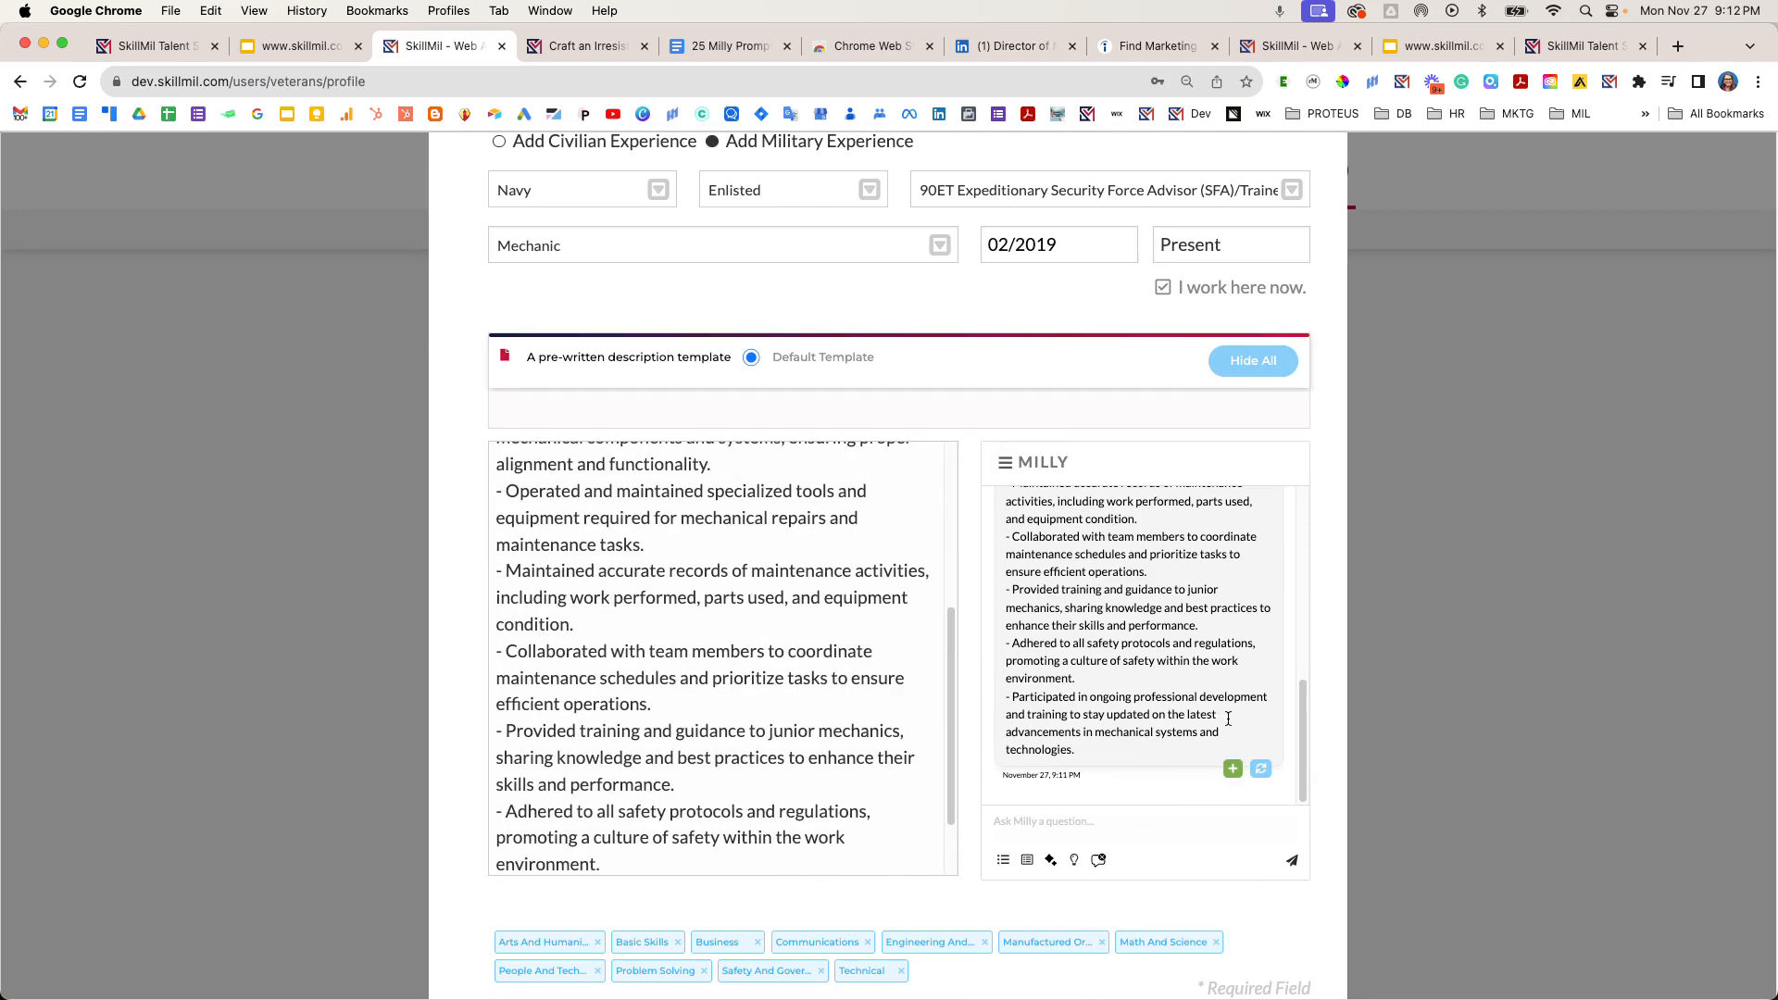
{"action": "scroll", "coordinate": [1260, 728], "scroll_direction": "down", "scroll_amount": 2}
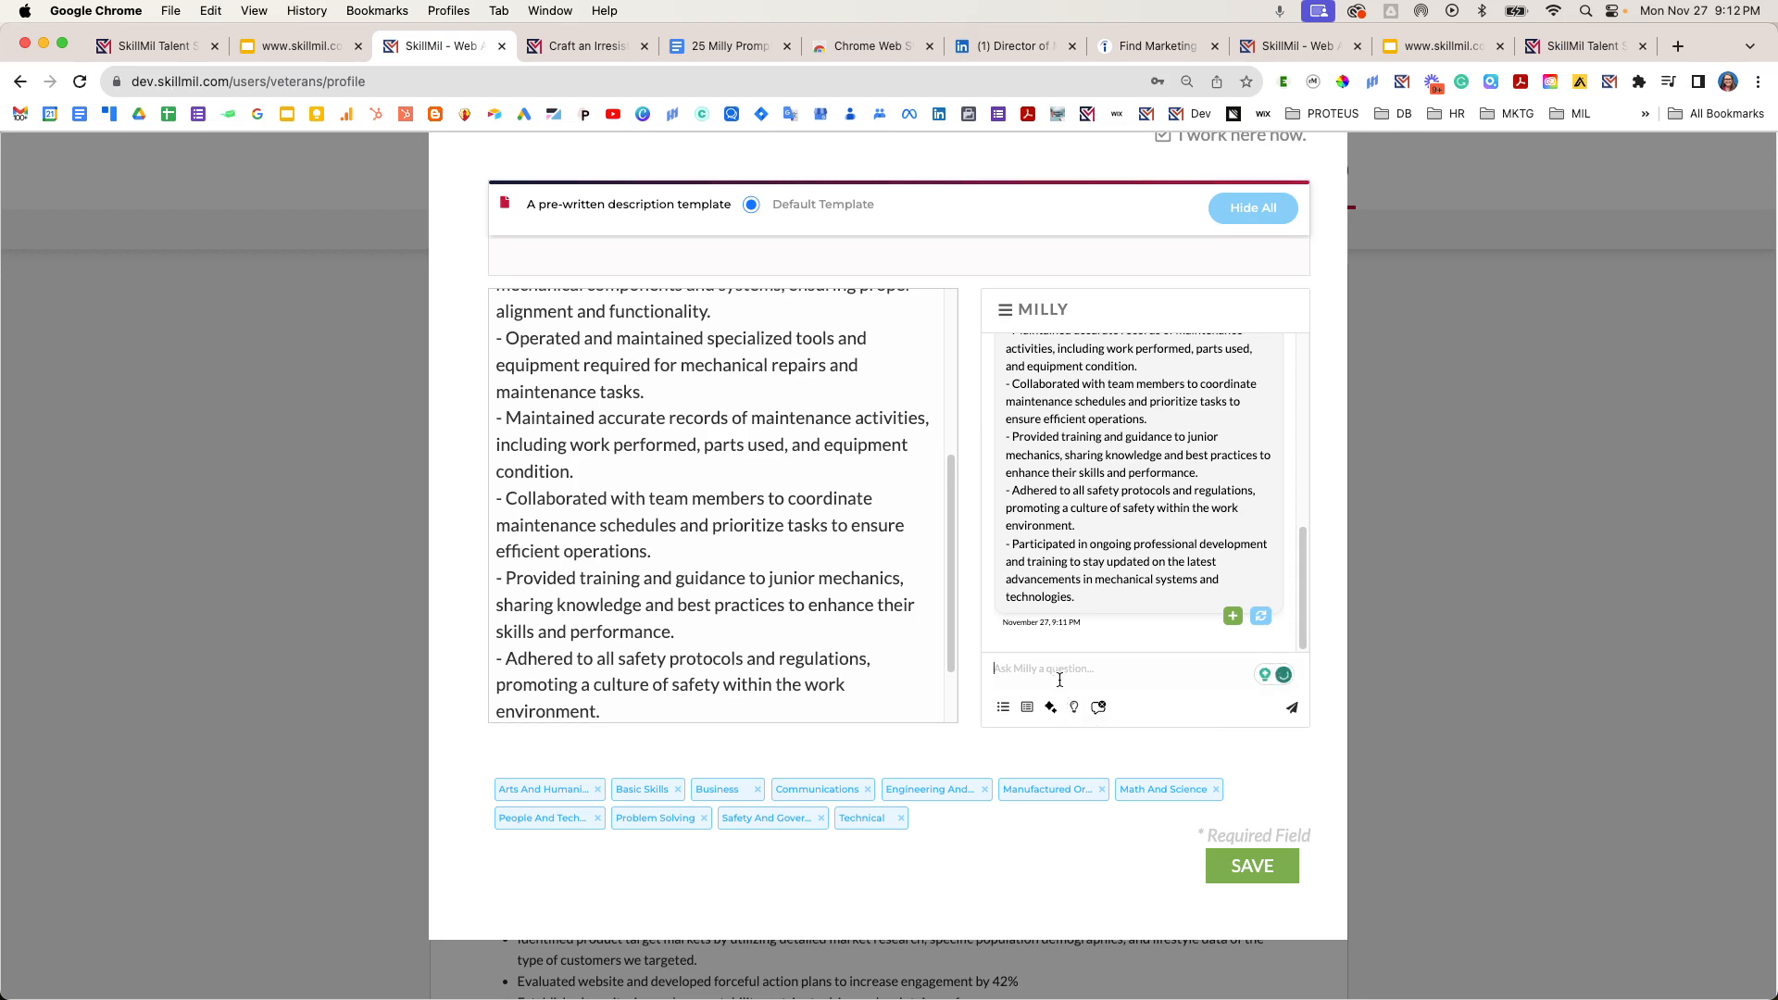
- Switch to the 25 Milly Prompts - Military Focused document and copy the prompt text of item 1, Leadership Experience in the Military
{"action": "left_click", "coordinate": [729, 51]}
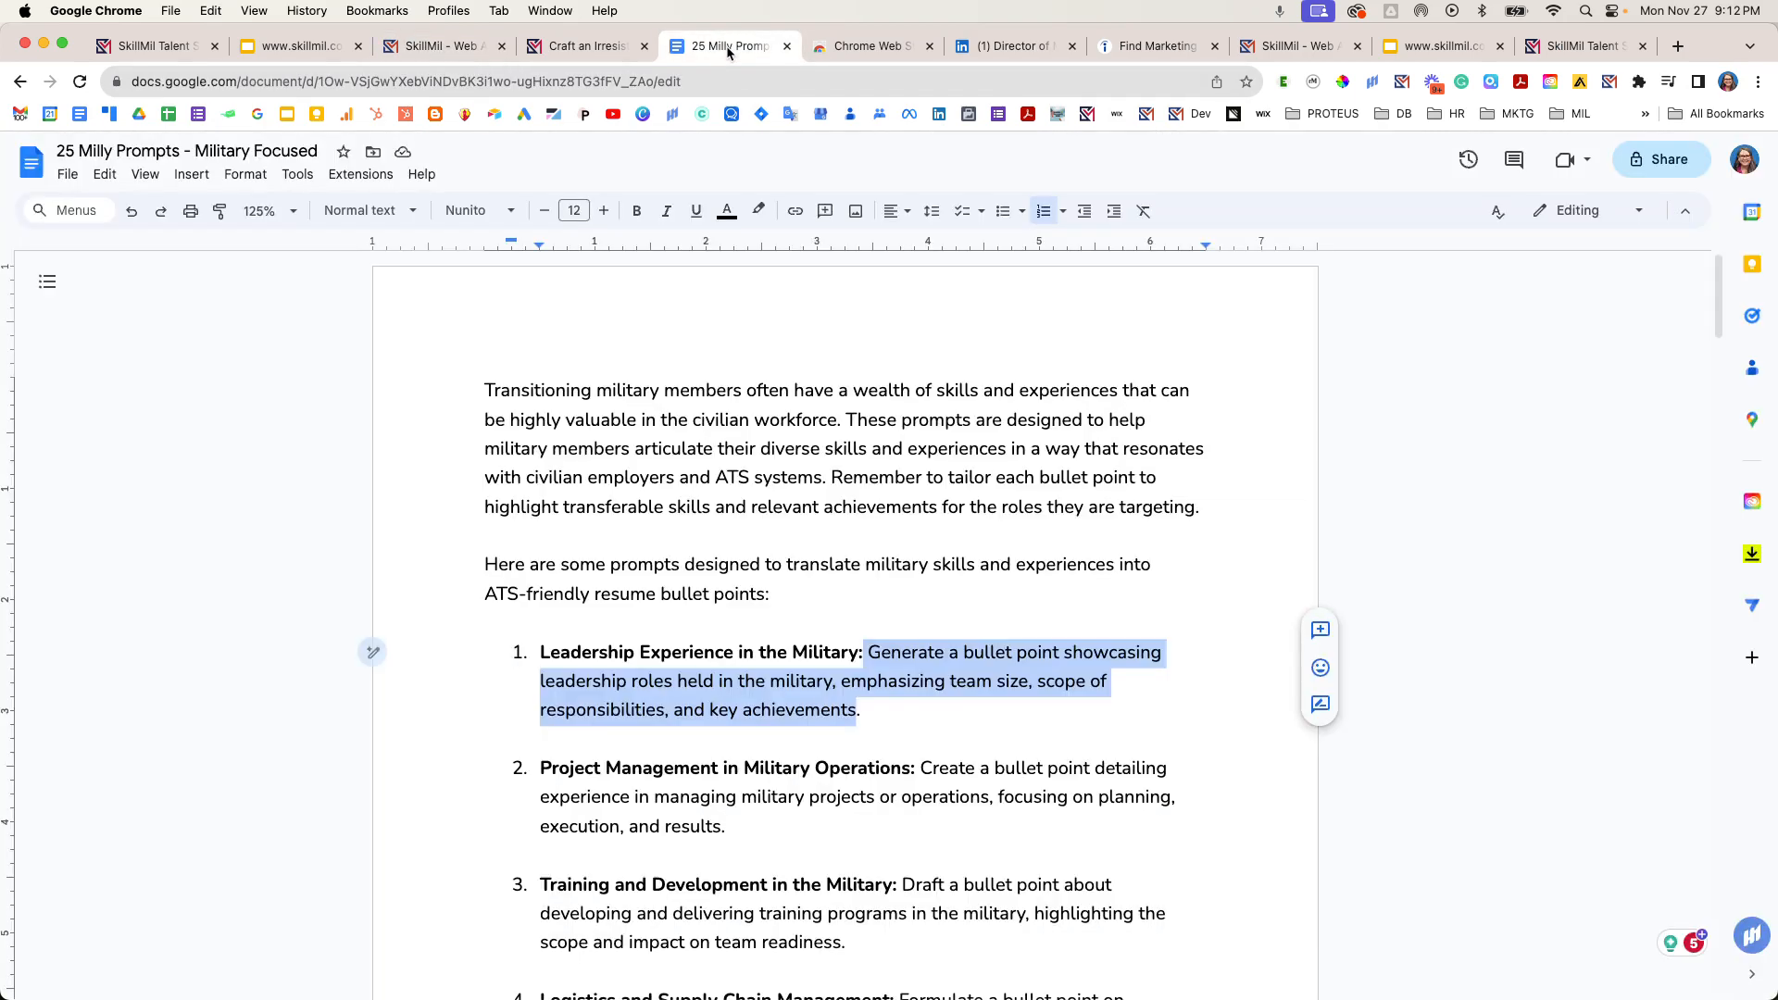
{"action": "left_click", "coordinate": [741, 564]}
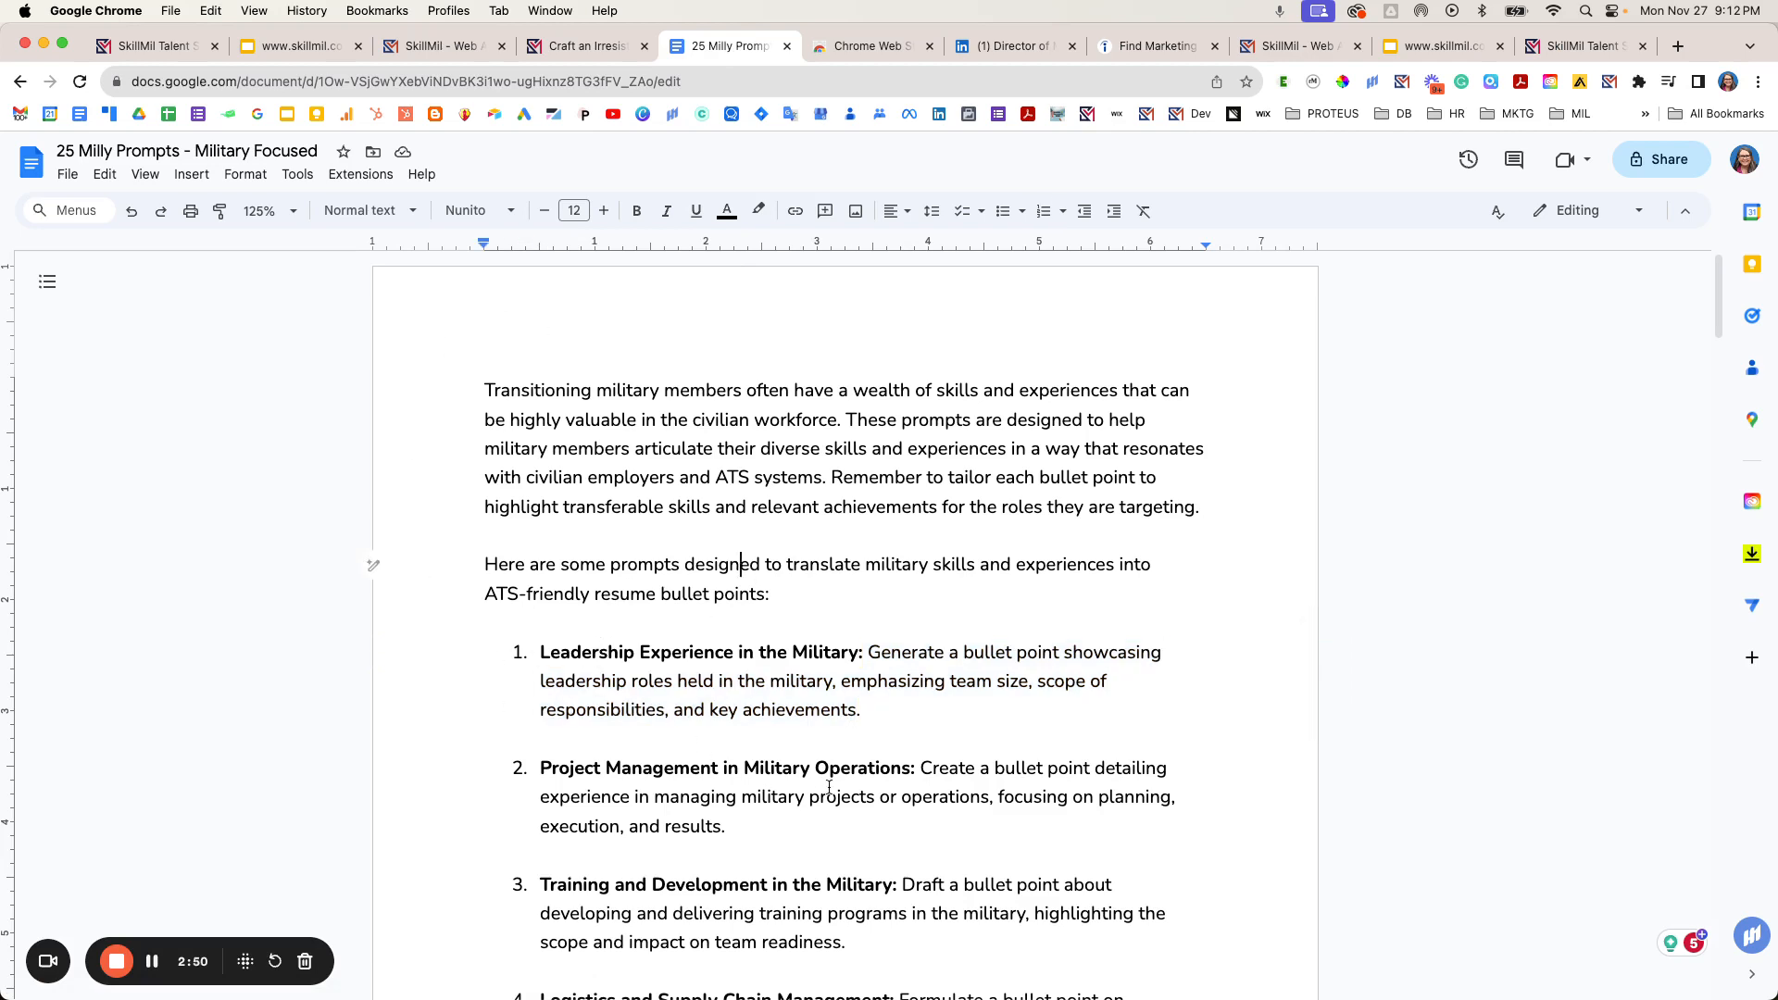
{"action": "scroll", "coordinate": [849, 712], "scroll_direction": "down", "scroll_amount": 1}
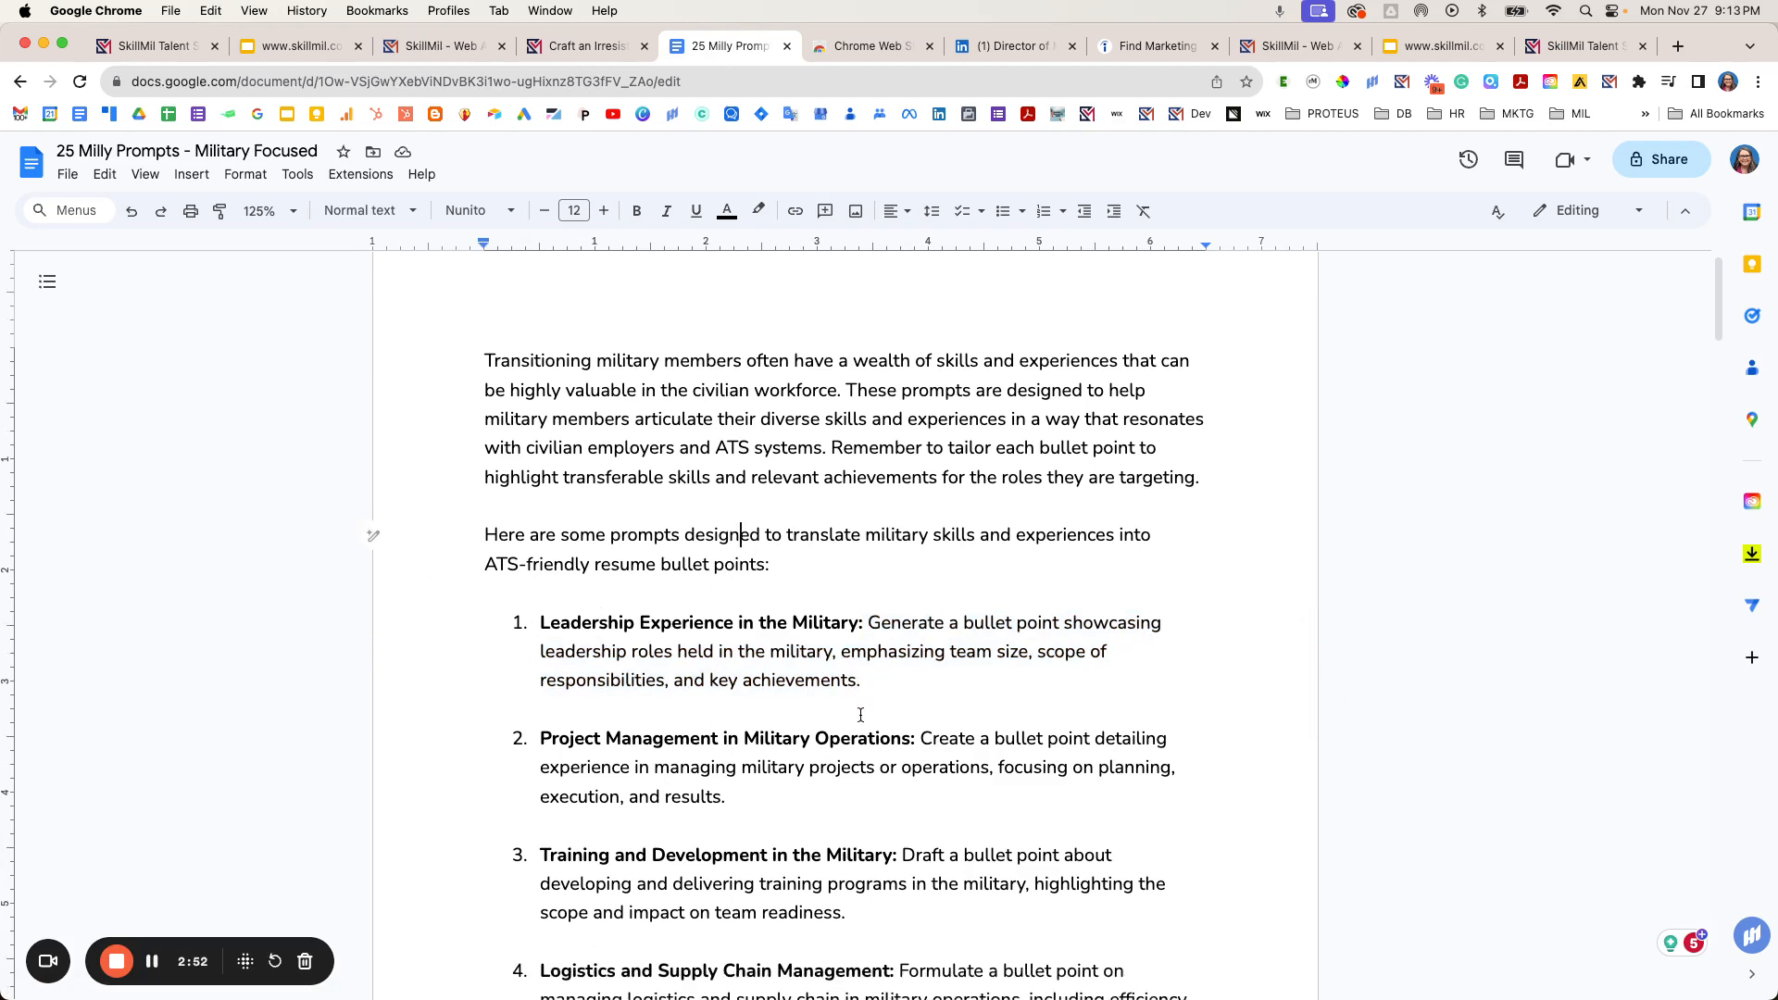
{"action": "scroll", "coordinate": [827, 727], "scroll_direction": "down", "scroll_amount": 2}
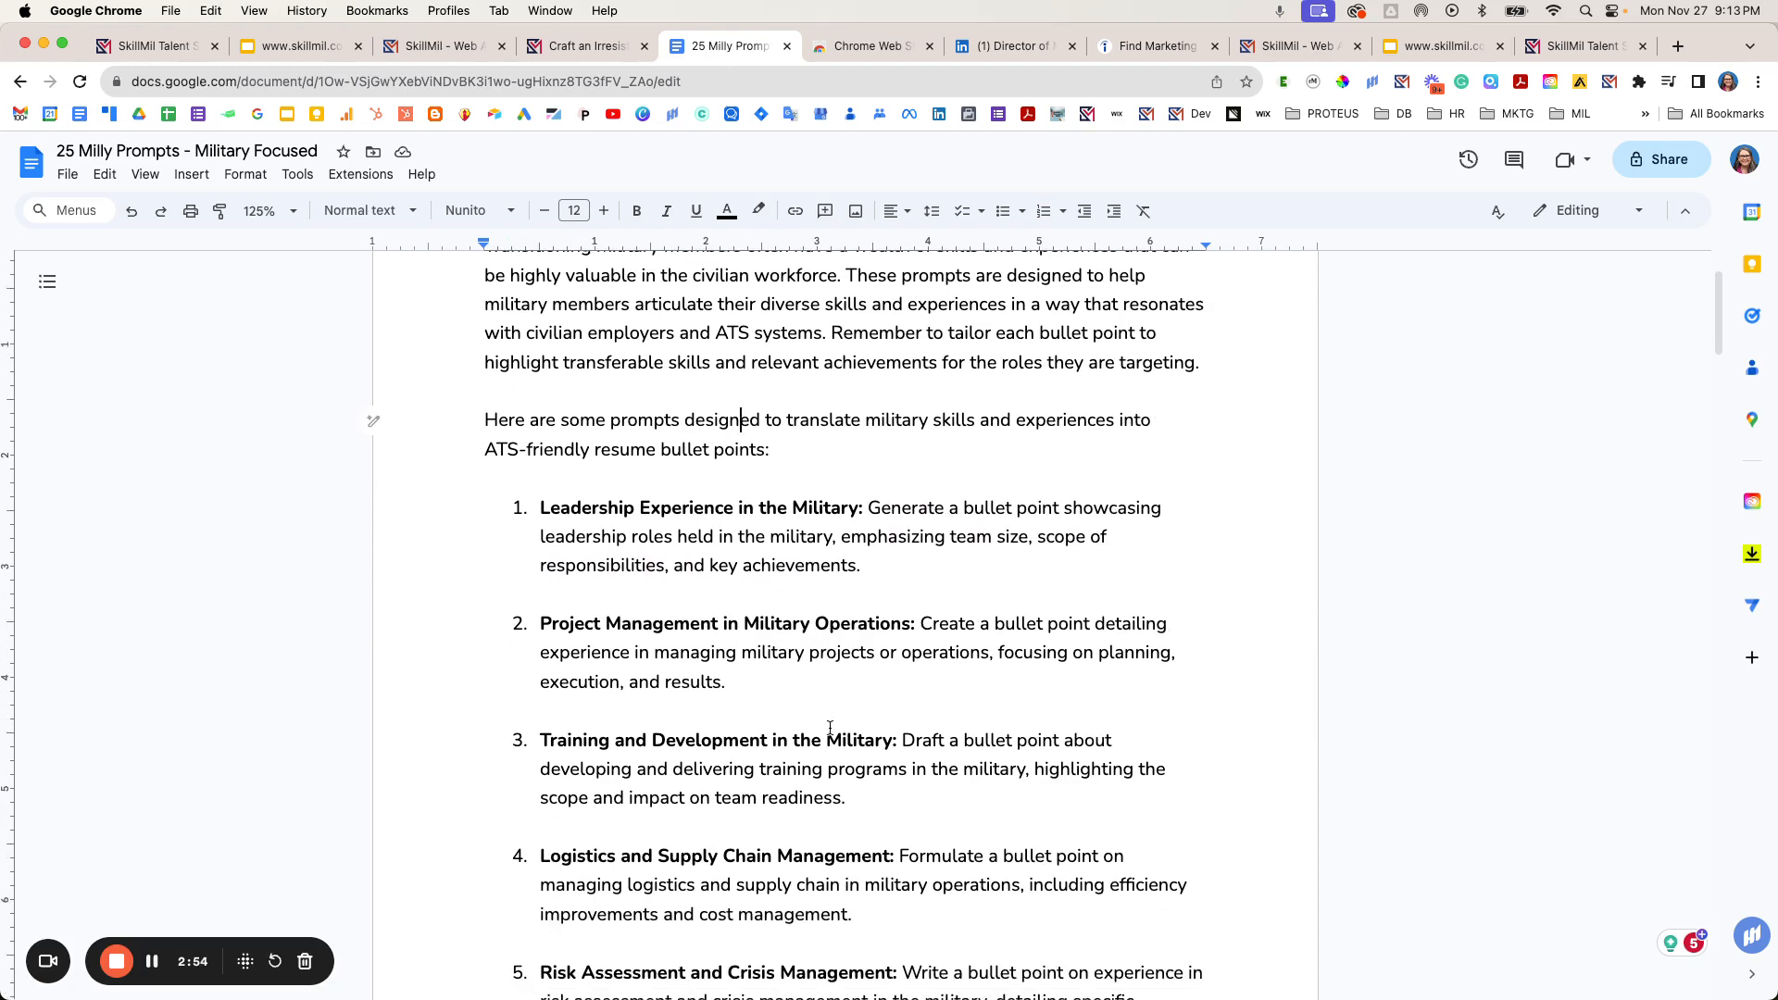
{"action": "scroll", "coordinate": [833, 729], "scroll_direction": "up", "scroll_amount": 1}
{"action": "left_click_drag", "start_coordinate": [872, 553], "coordinate": [856, 615]}
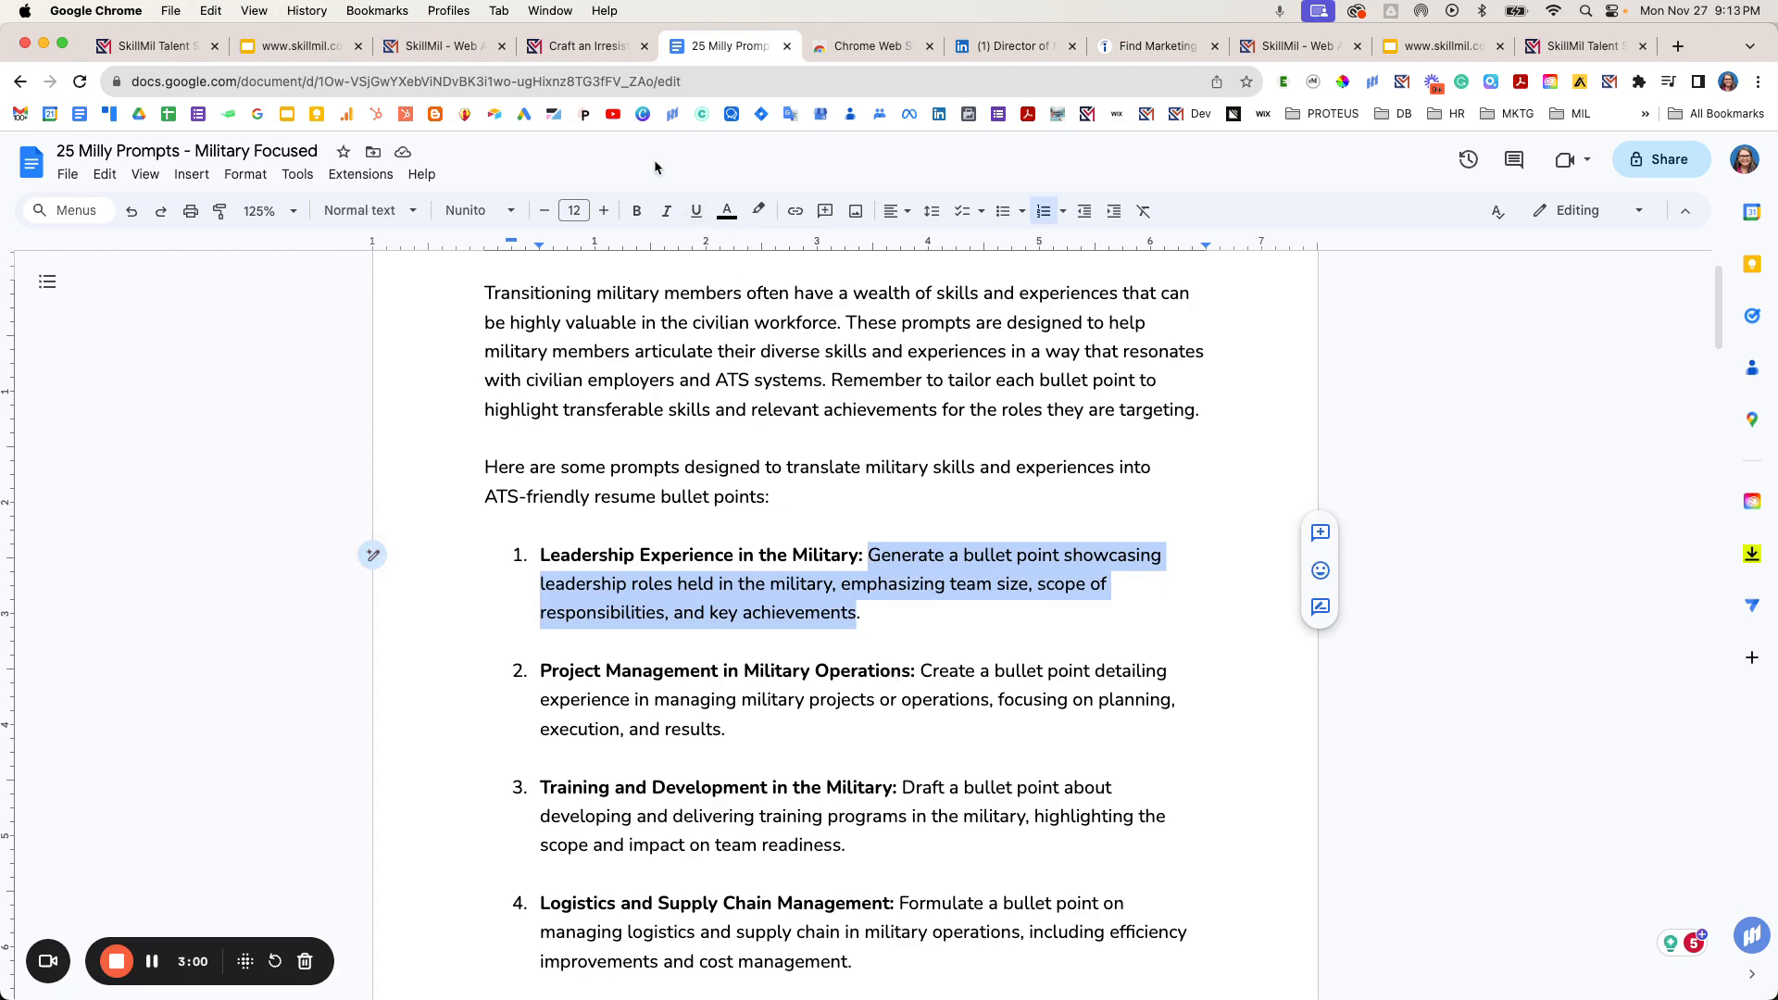
- Return to the SkillMil experience form and send Milly the copied leadership prompt
{"action": "left_click", "coordinate": [583, 46]}
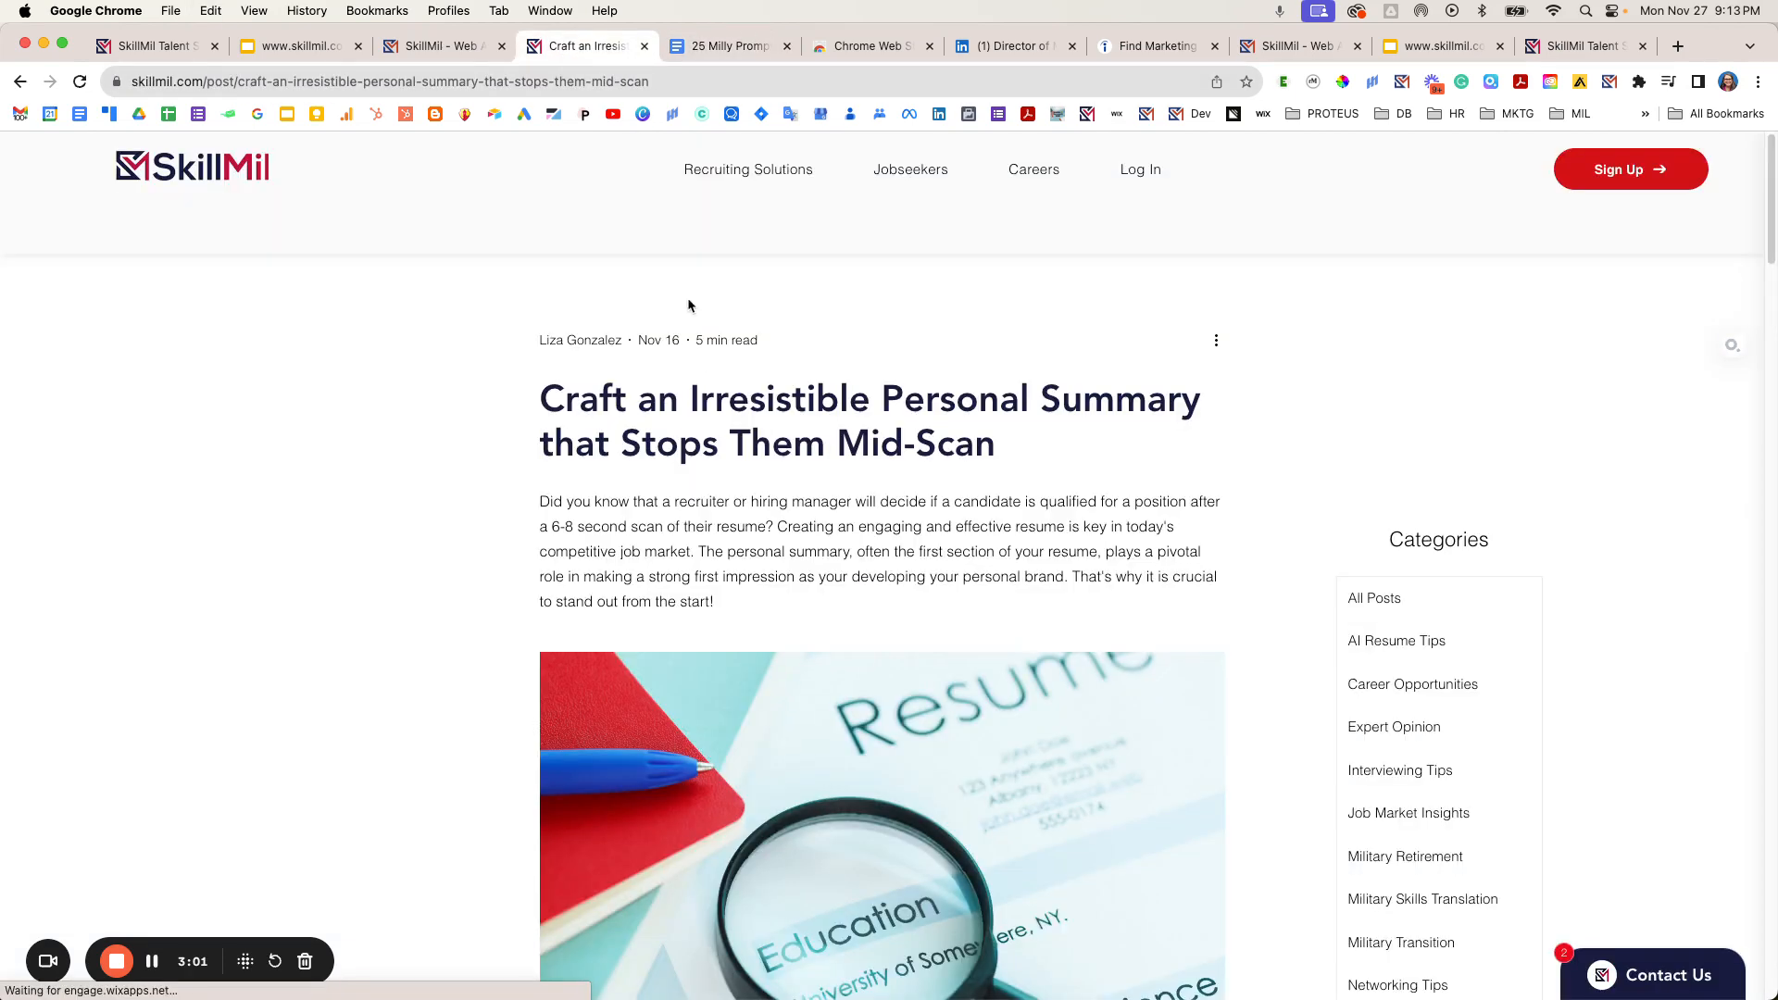
{"action": "left_click", "coordinate": [443, 48]}
{"action": "key", "text": "super+v"}
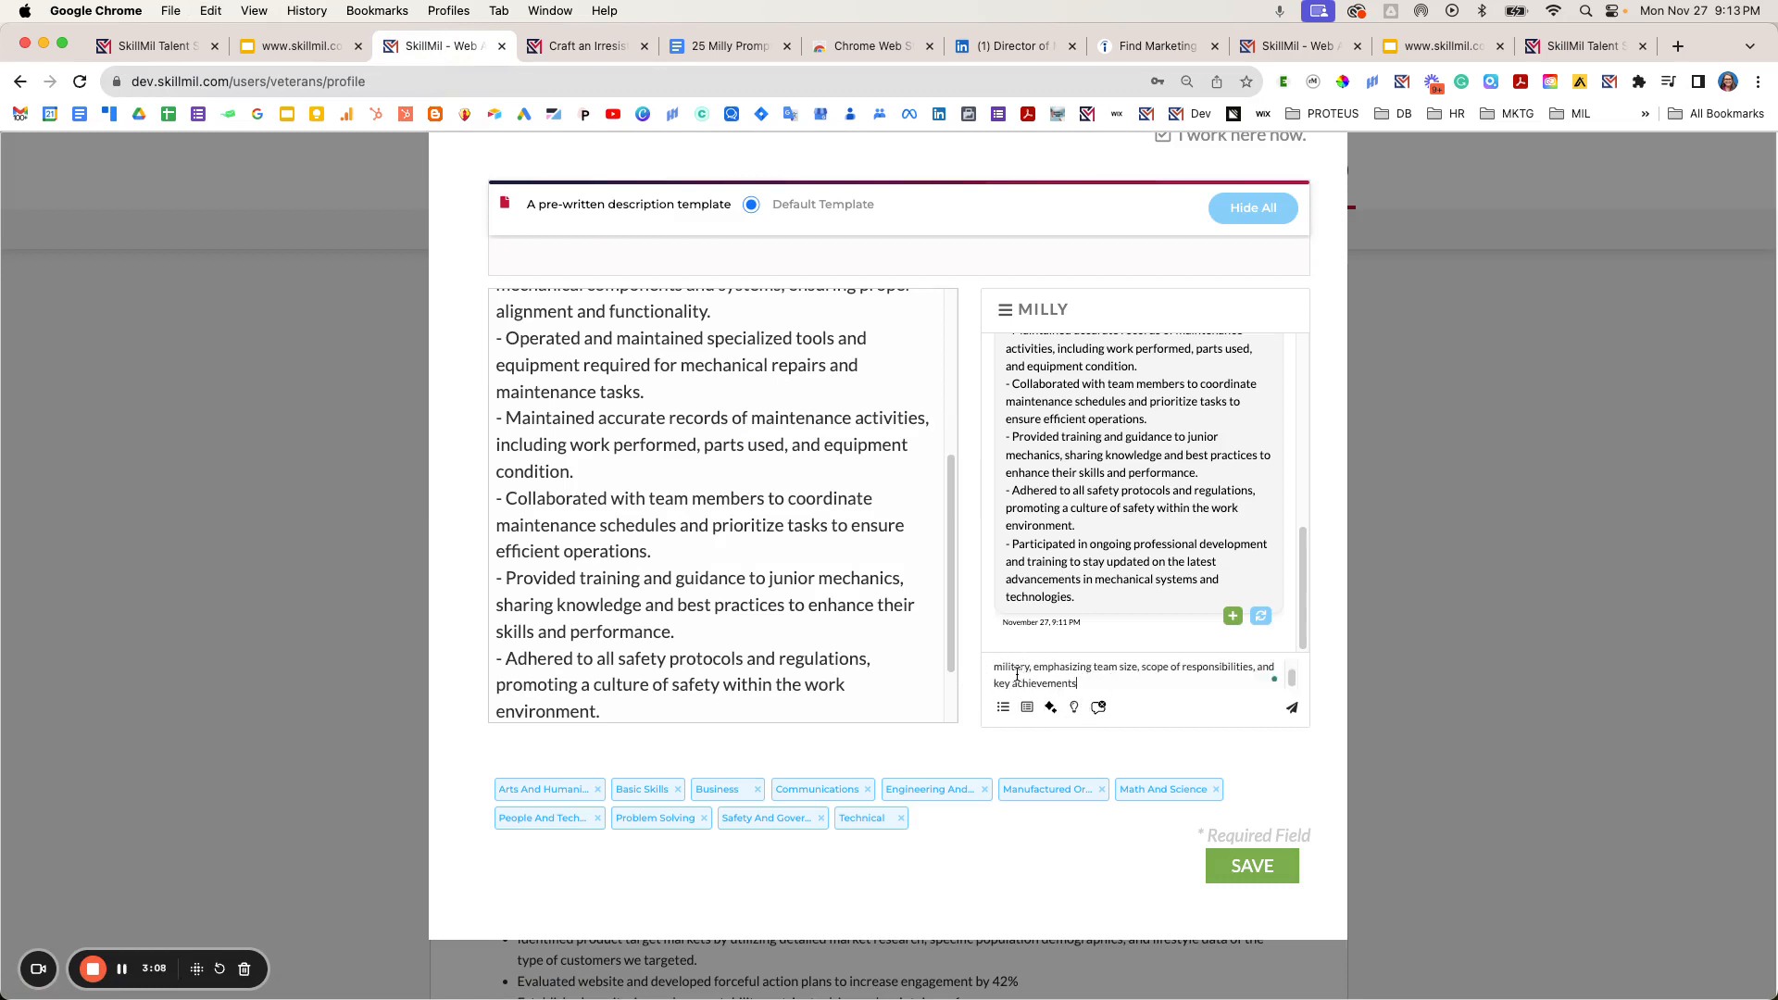
{"action": "left_click", "coordinate": [1291, 708]}
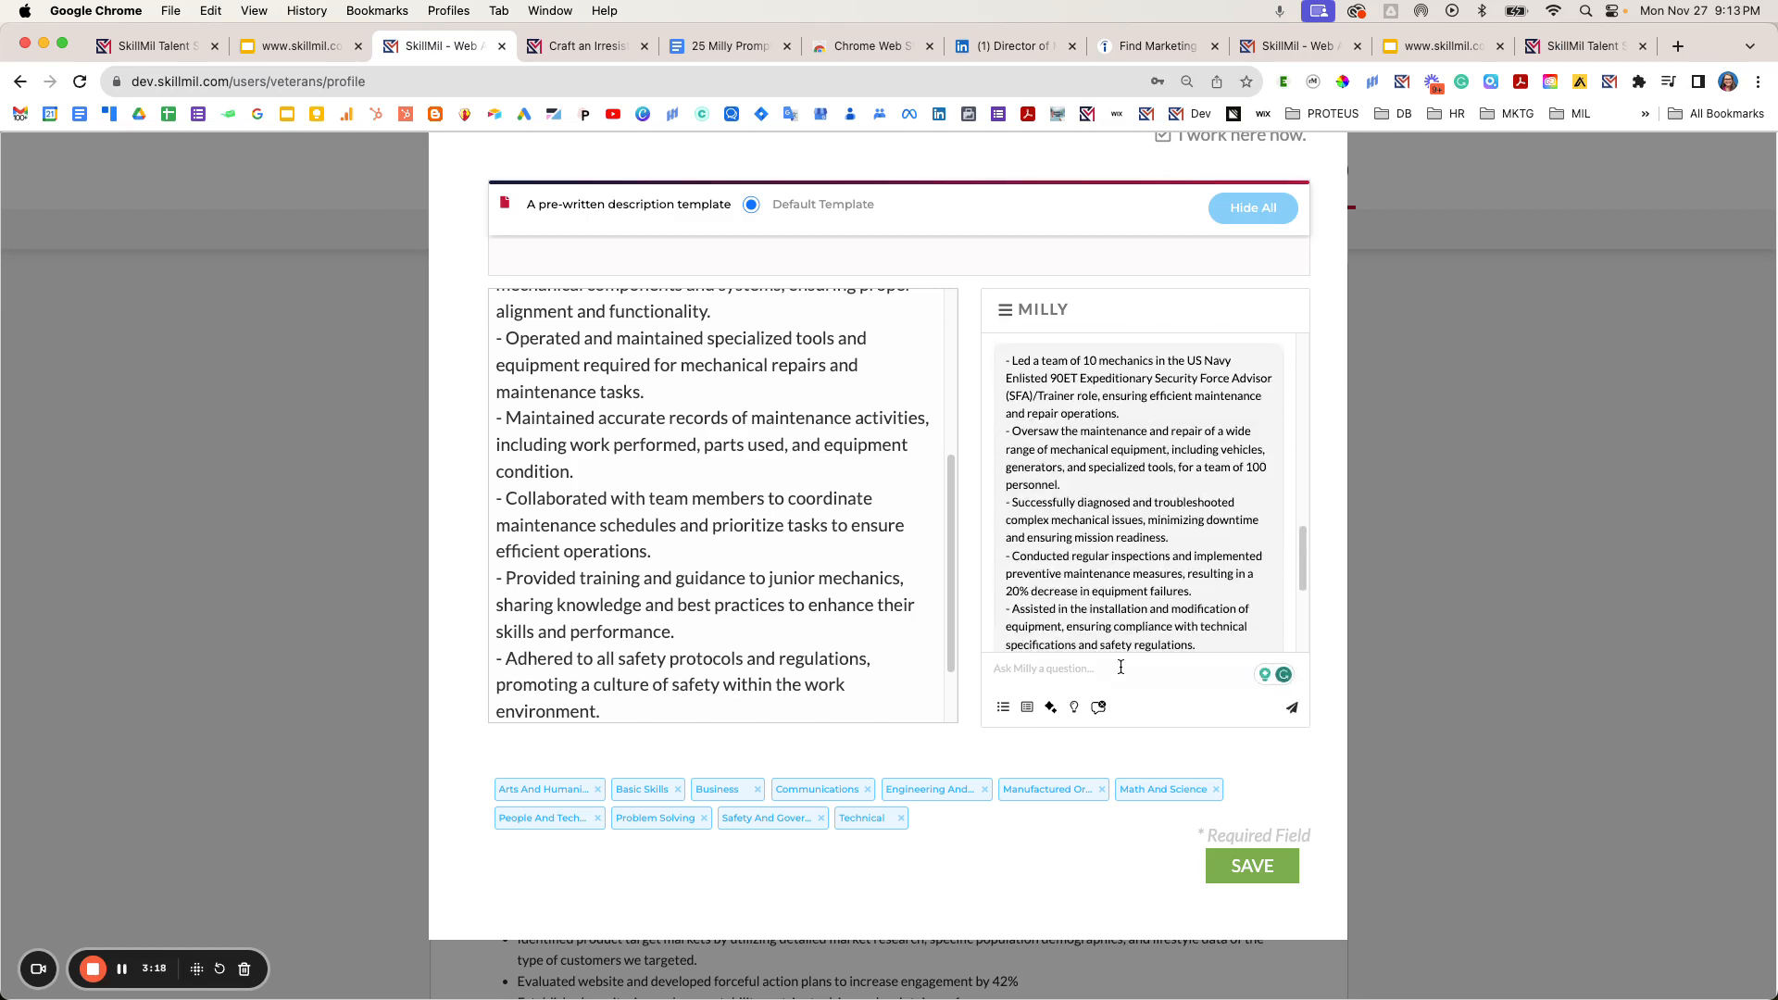
- Append Milly's bullet about overseeing maintenance and repair to the description, followed by her entire leadership response
{"action": "left_click_drag", "start_coordinate": [1009, 432], "coordinate": [1090, 483]}
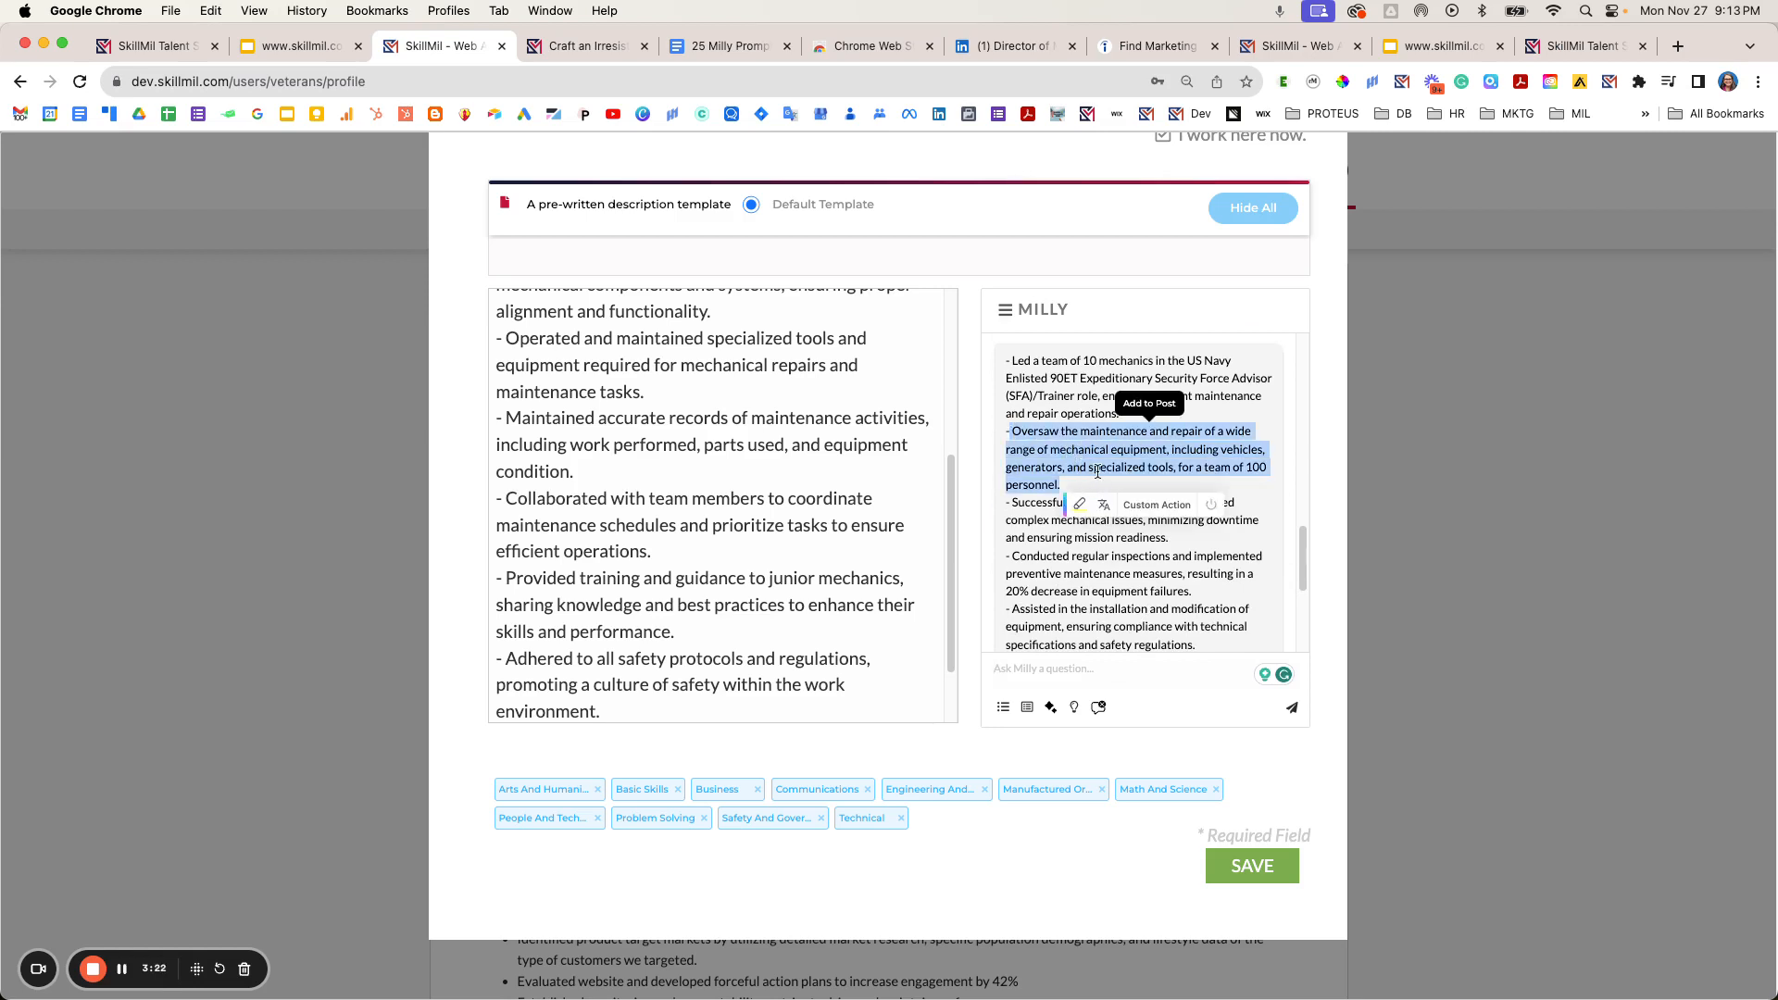
{"action": "left_click", "coordinate": [1147, 409]}
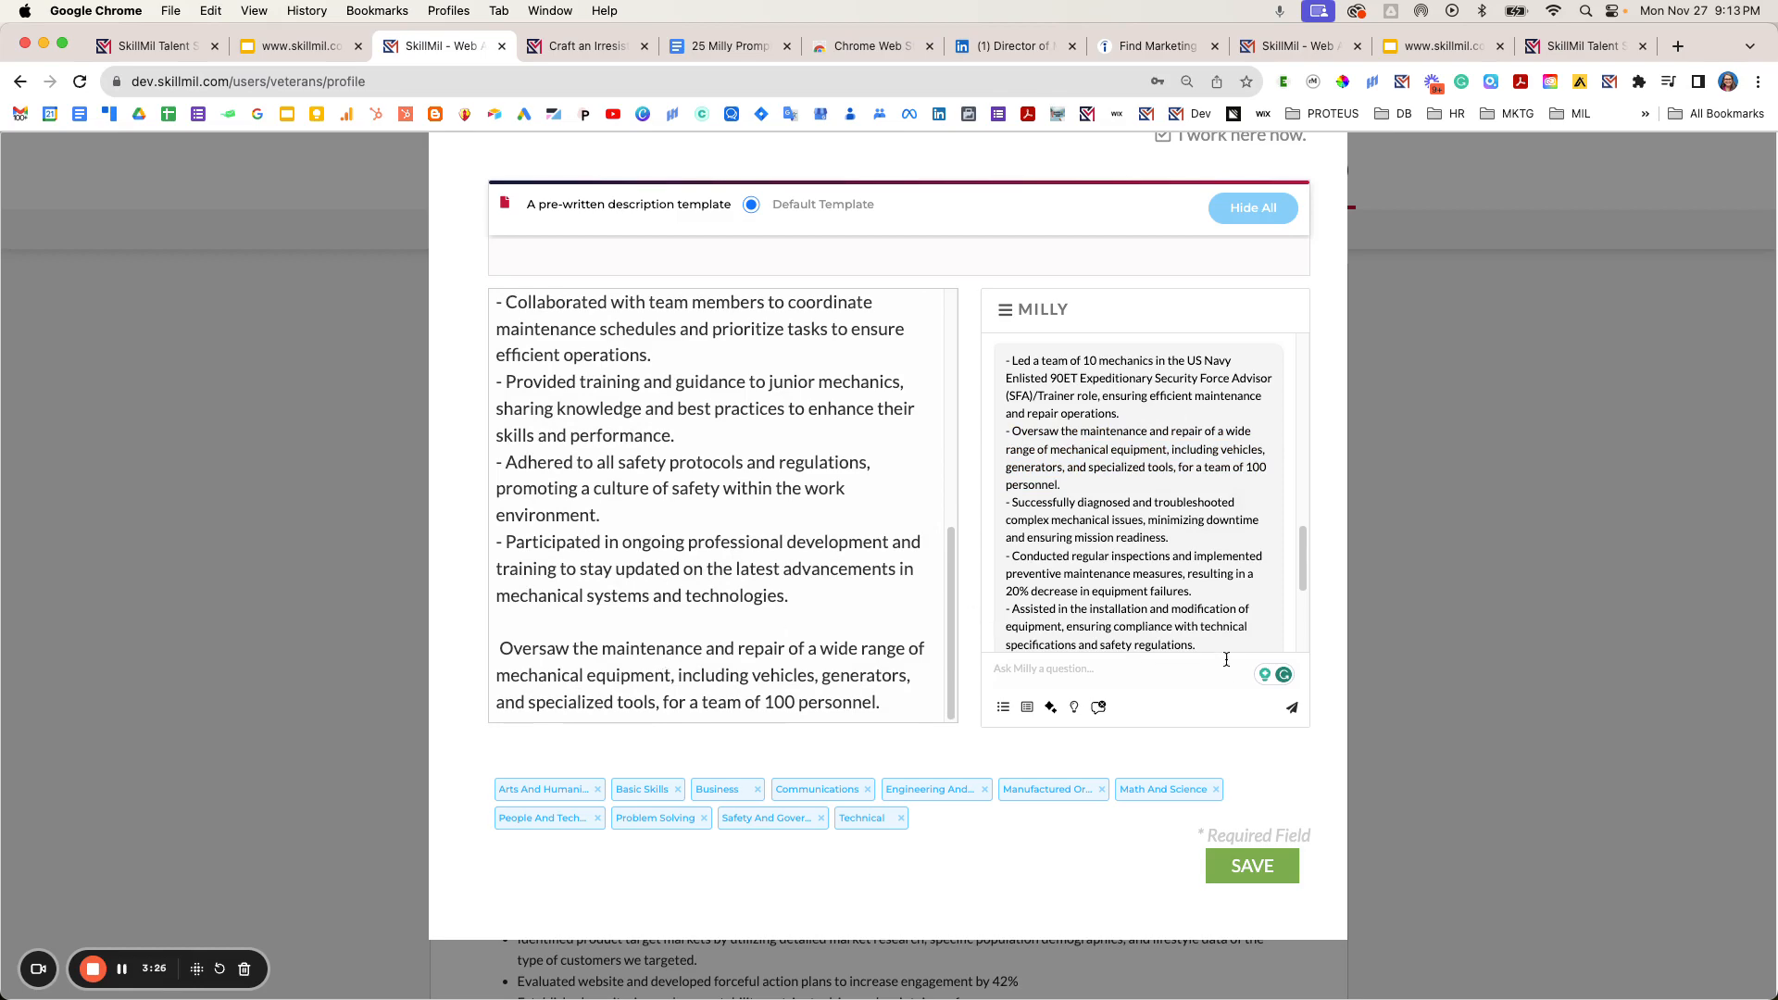
{"action": "scroll", "coordinate": [1203, 593], "scroll_direction": "down", "scroll_amount": 3}
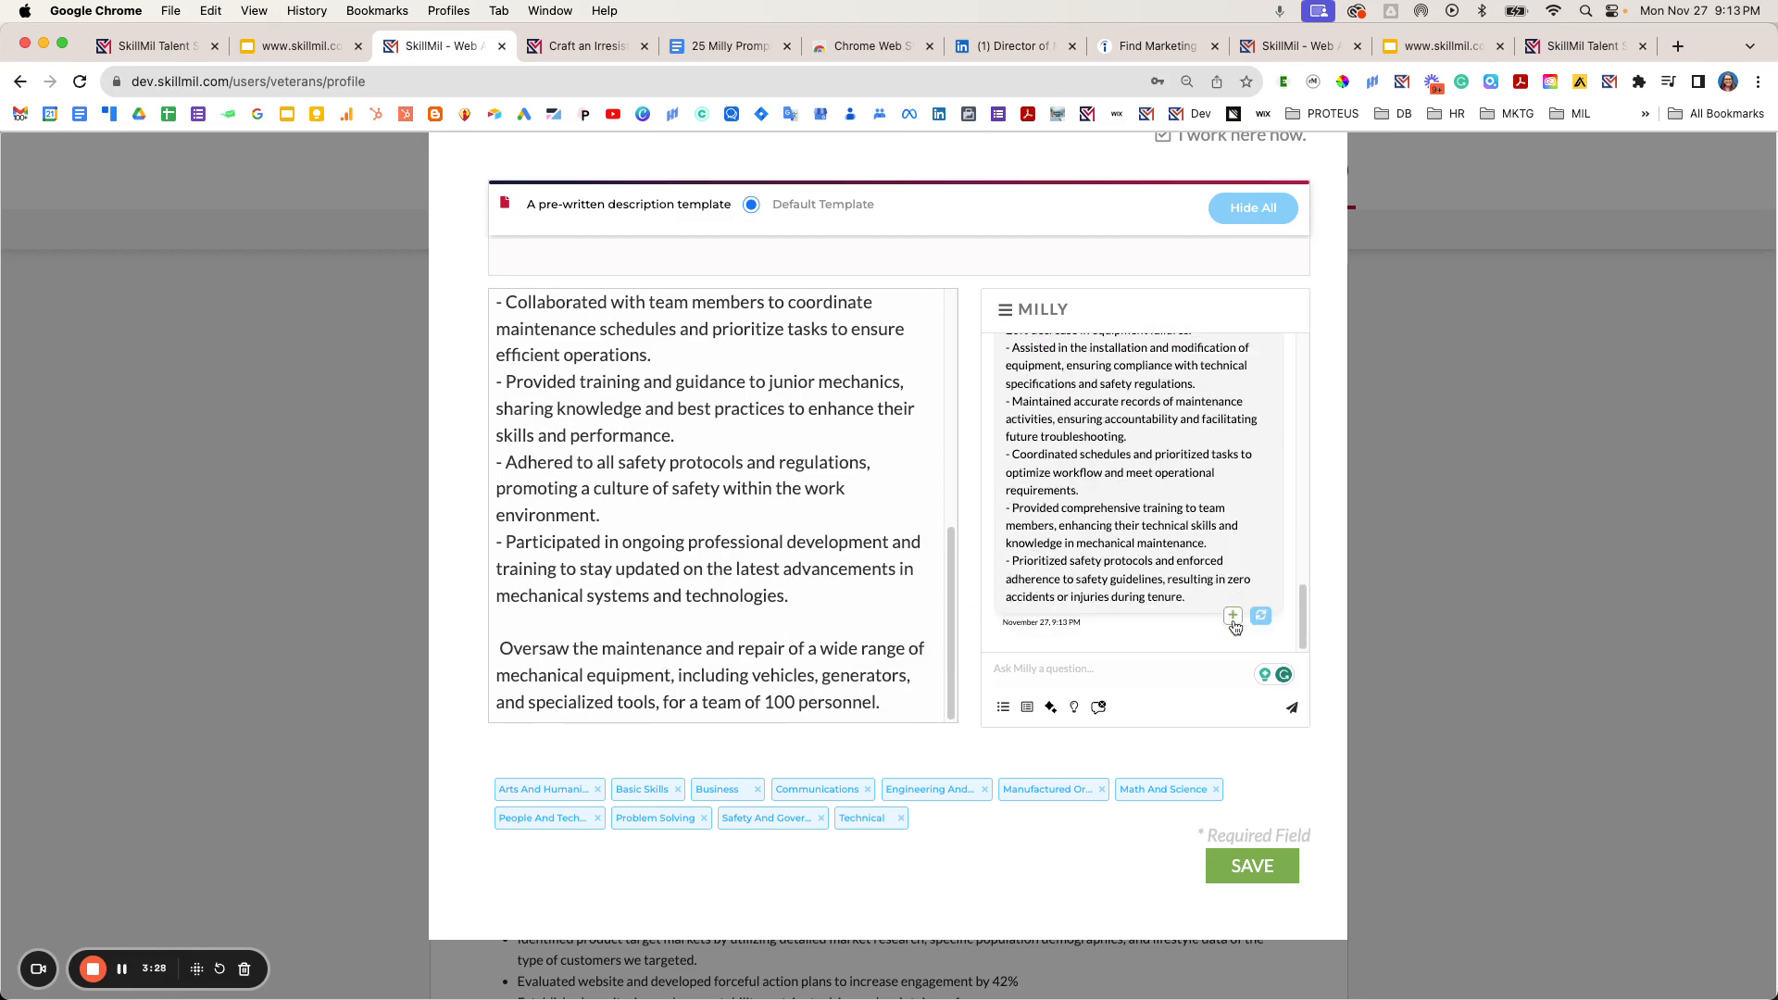
{"action": "left_click", "coordinate": [1233, 617]}
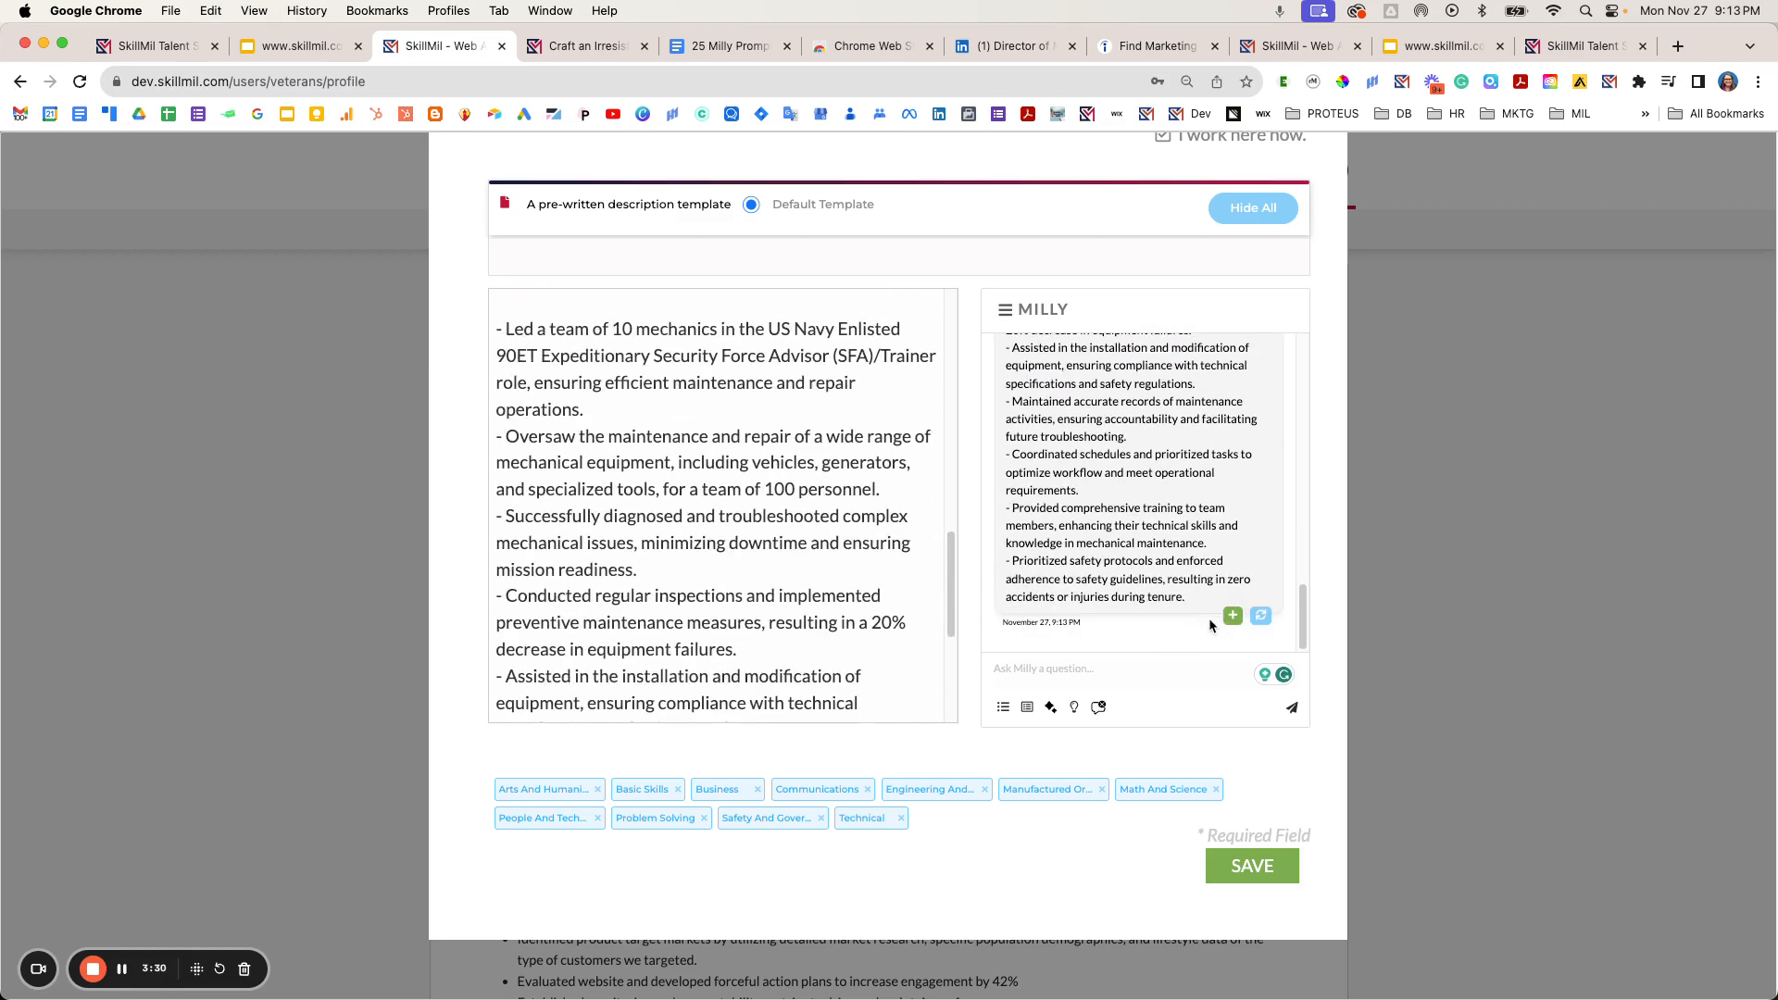
{"action": "left_click_drag", "start_coordinate": [953, 601], "coordinate": [906, 353]}
{"action": "scroll", "coordinate": [916, 491], "scroll_direction": "down", "scroll_amount": 10}
{"action": "left_click", "coordinate": [932, 637]}
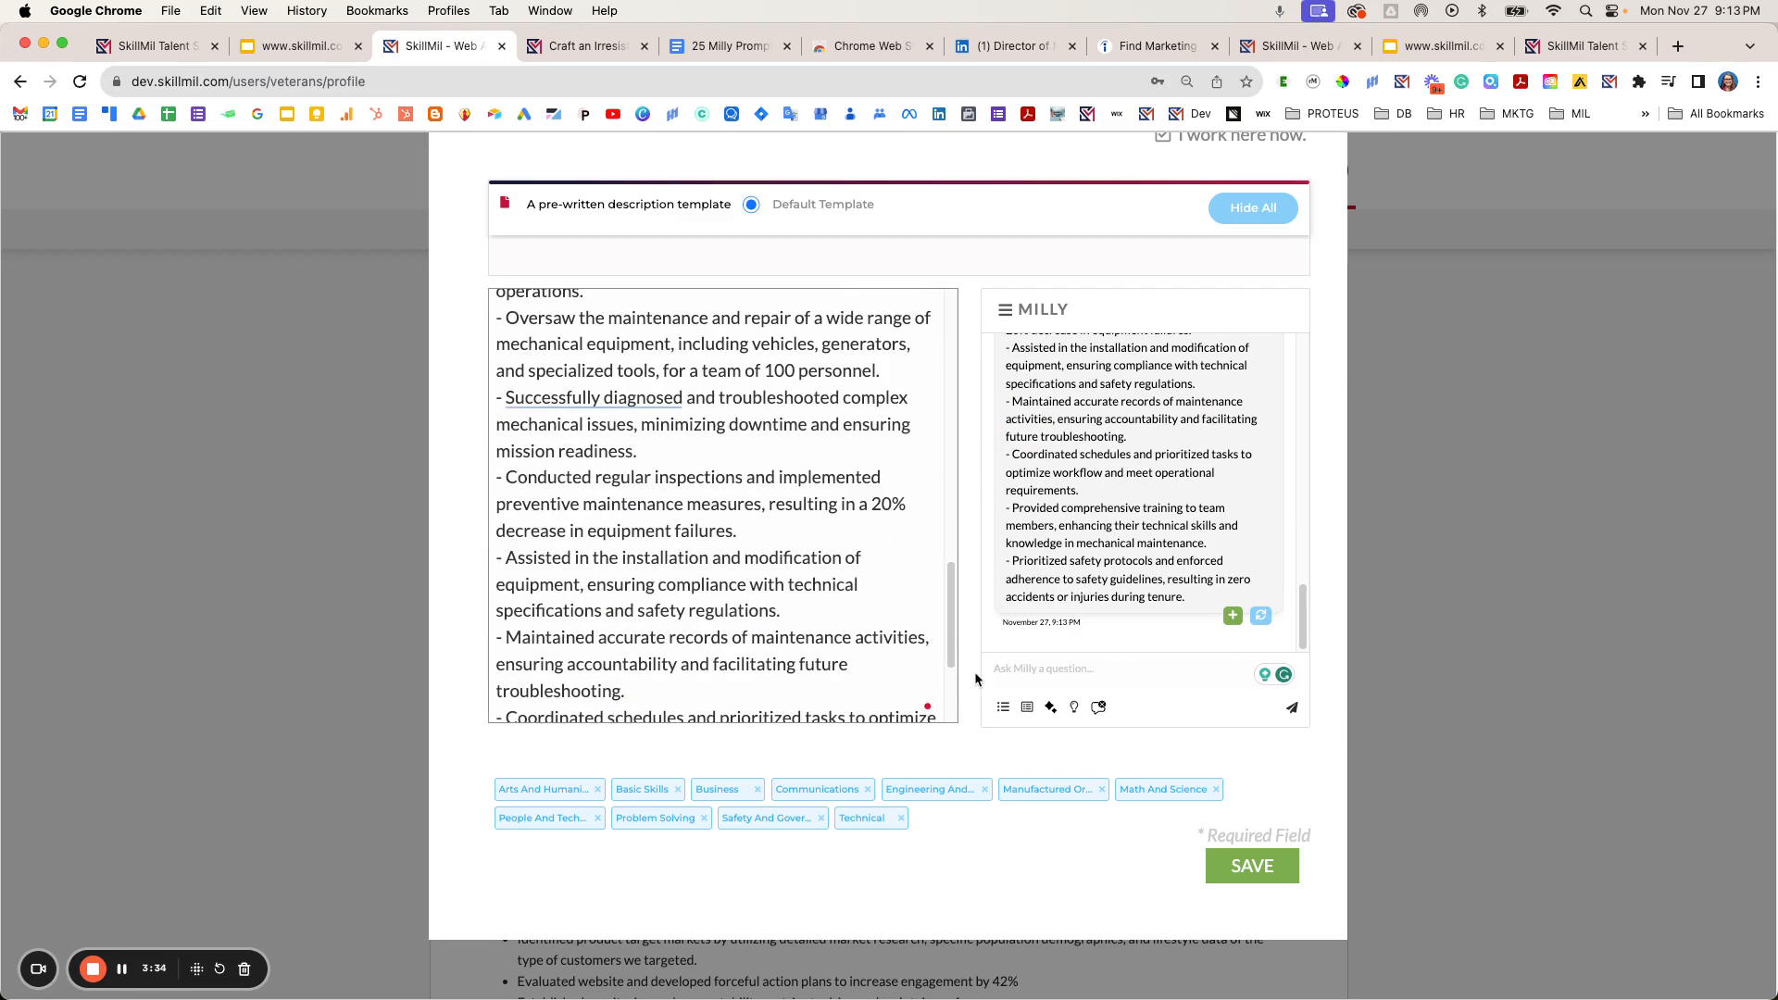
- Review the remaining military-focused prompts in the 25 Milly Prompts document
{"action": "left_click", "coordinate": [723, 51]}
{"action": "left_click", "coordinate": [850, 694]}
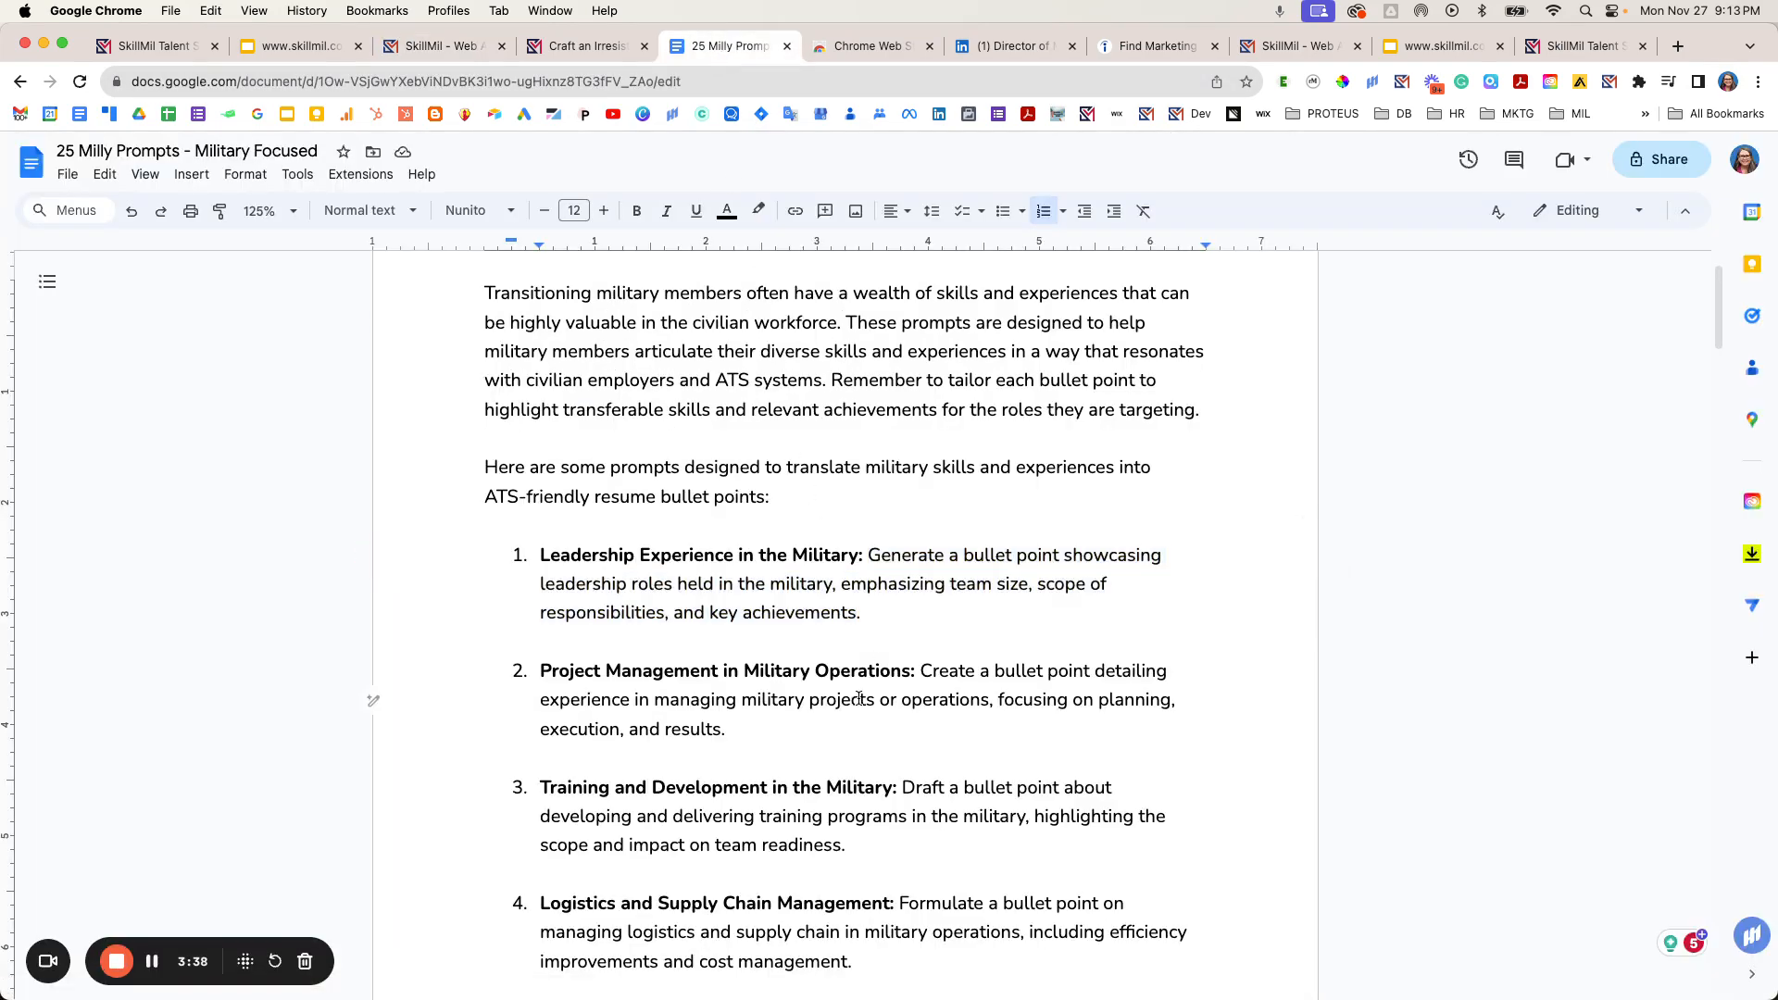
{"action": "scroll", "coordinate": [856, 699], "scroll_direction": "down", "scroll_amount": 2}
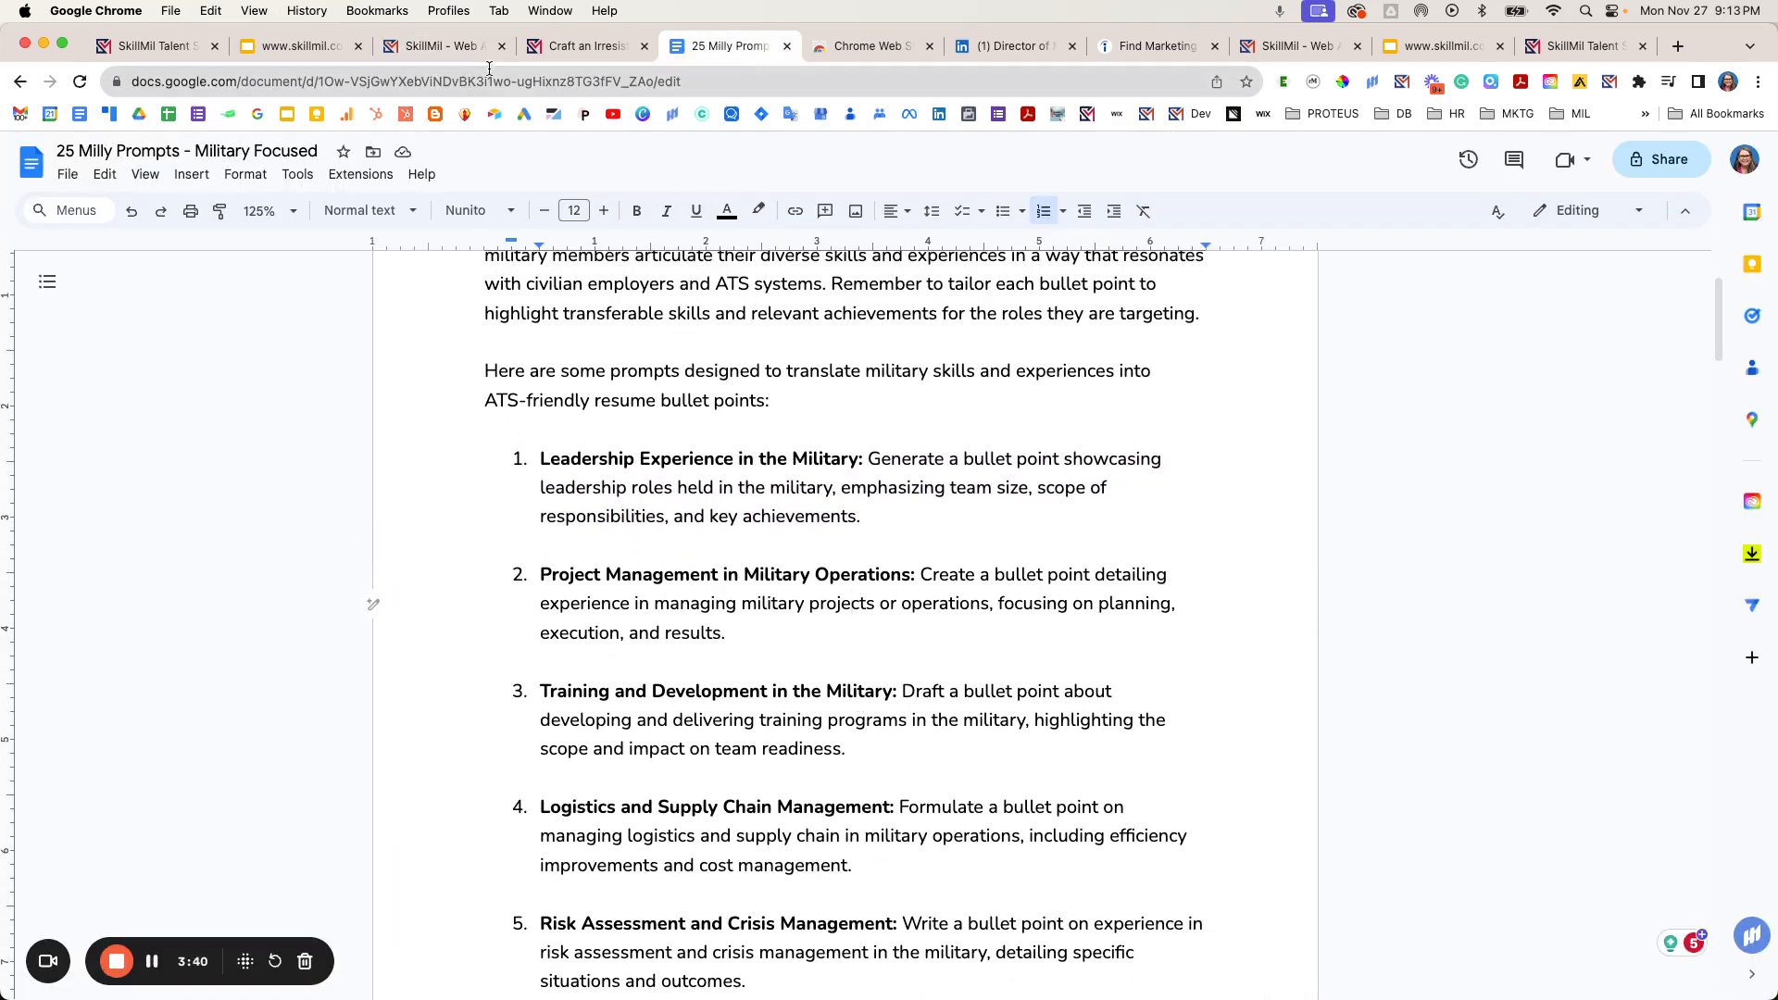
- Save the Navy Mechanic experience in SkillMil and review the entry on the profile
{"action": "left_click", "coordinate": [481, 47]}
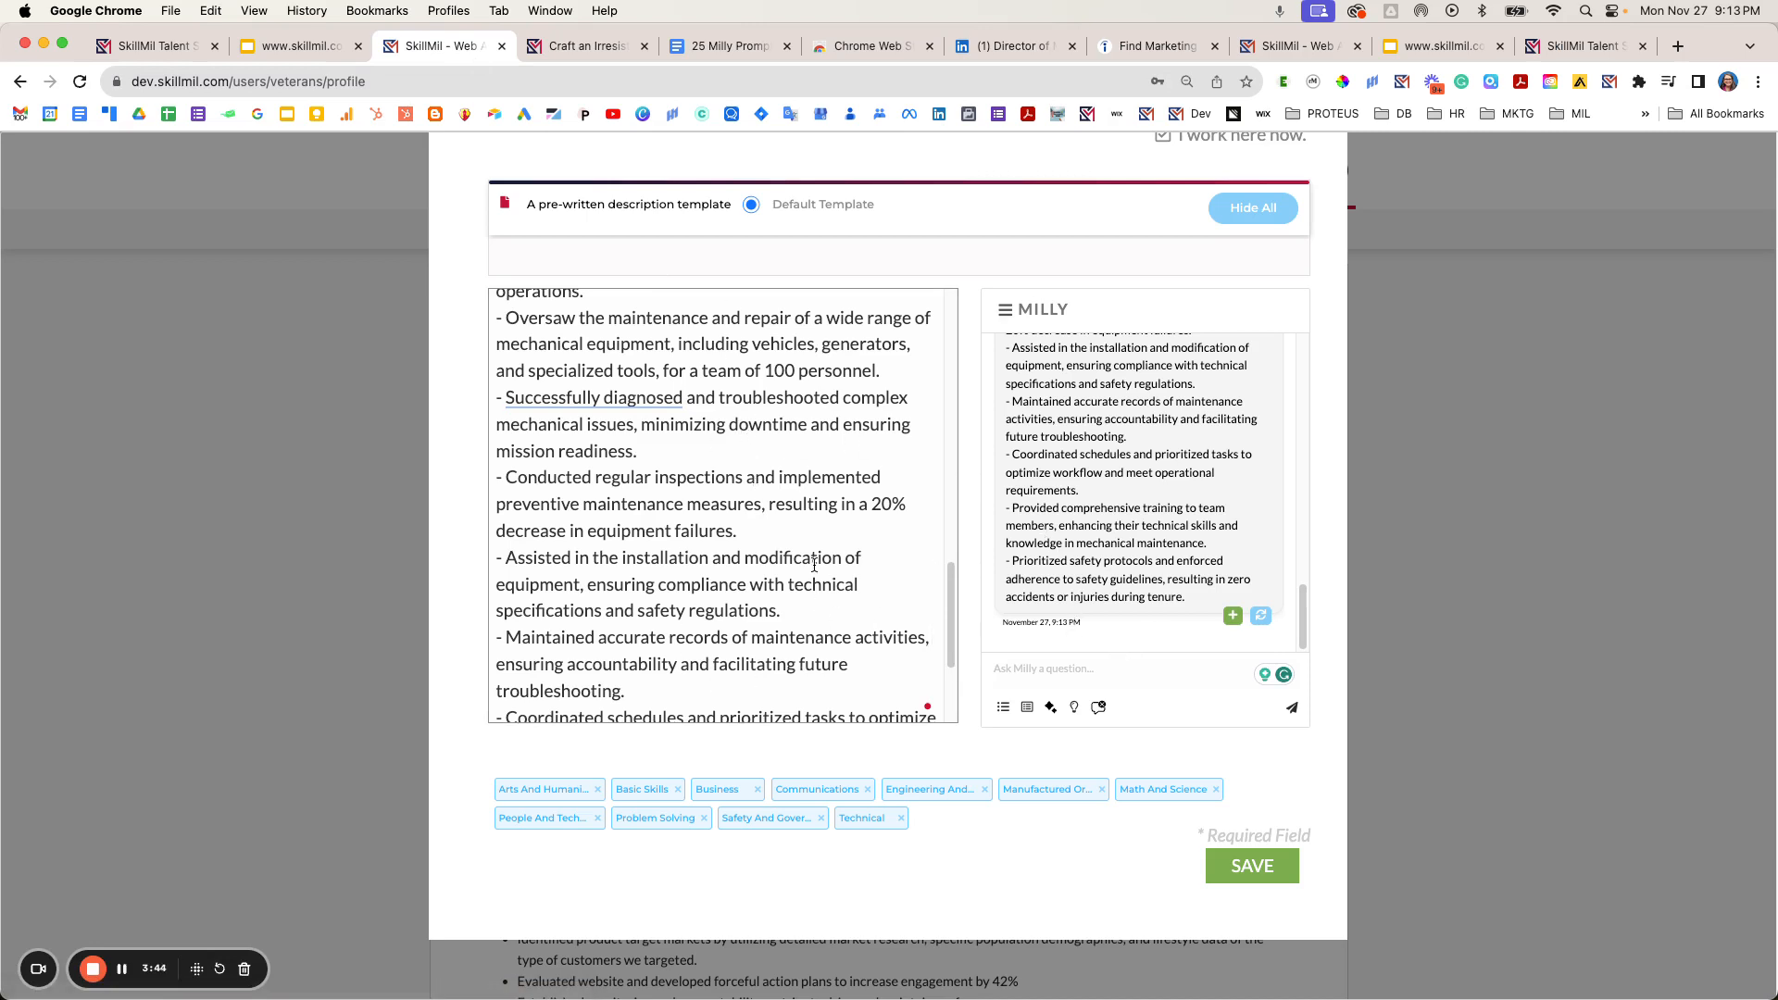
{"action": "left_click", "coordinate": [1259, 872]}
{"action": "scroll", "coordinate": [741, 727], "scroll_direction": "down", "scroll_amount": 4}
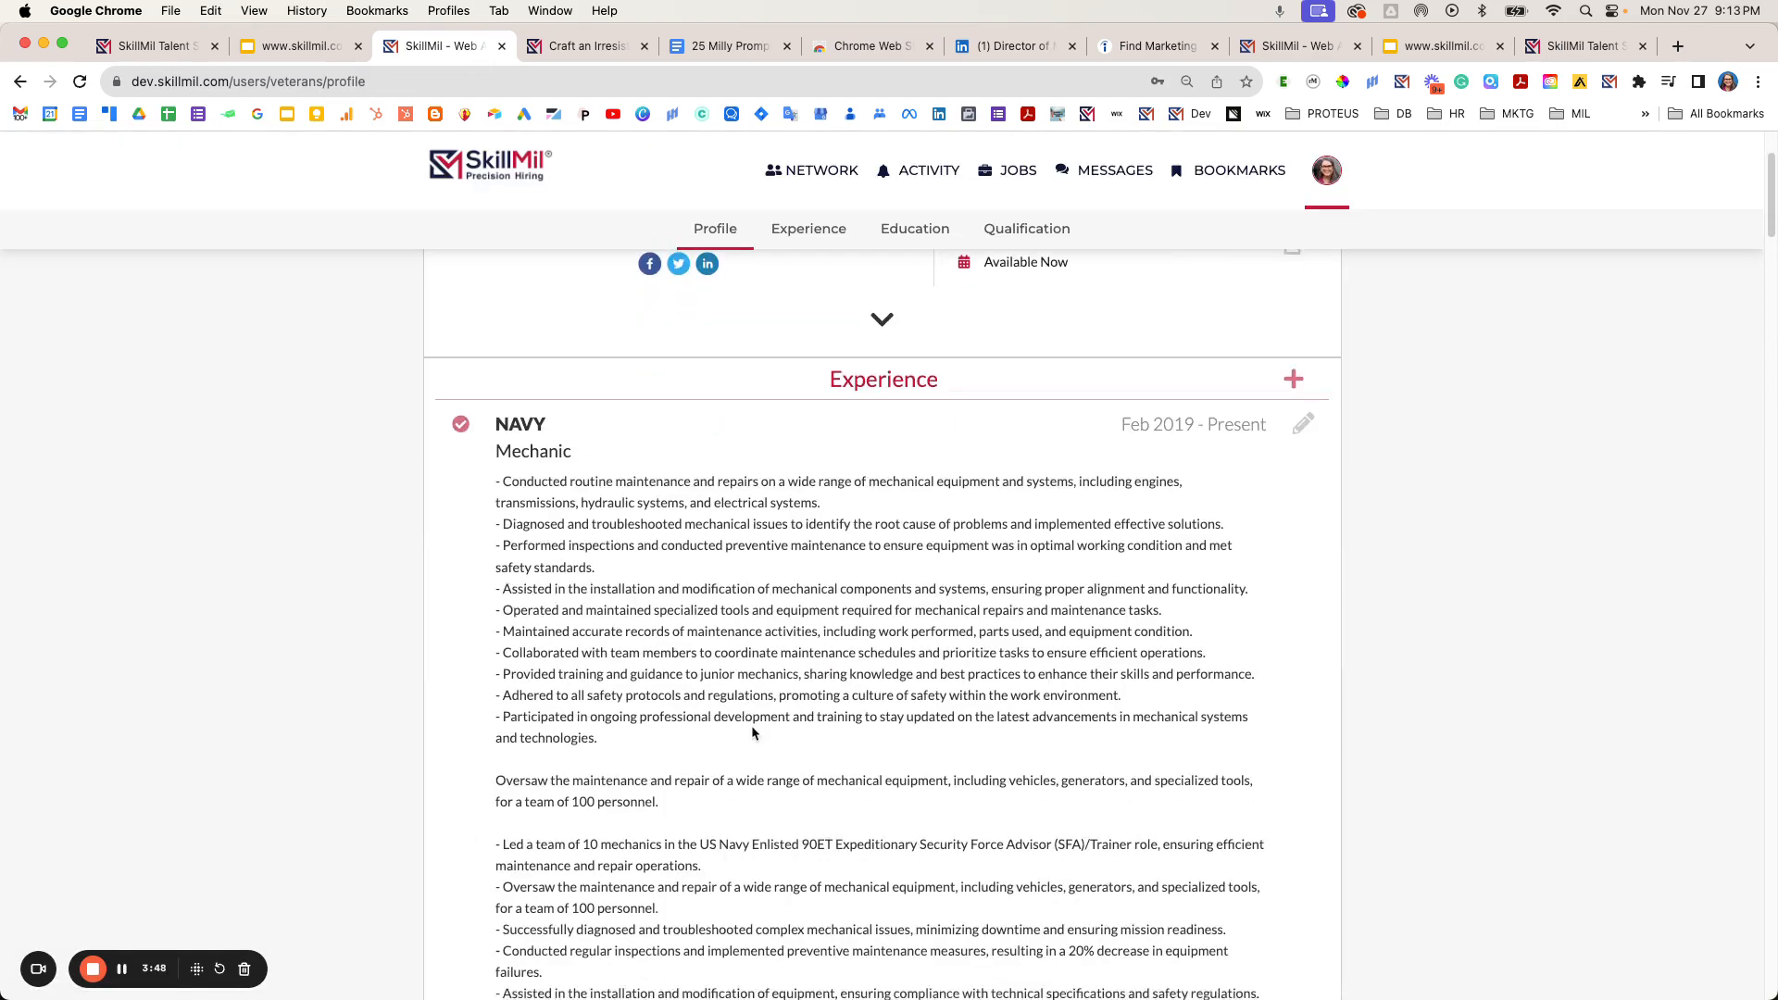
{"action": "scroll", "coordinate": [720, 624], "scroll_direction": "up", "scroll_amount": 2}
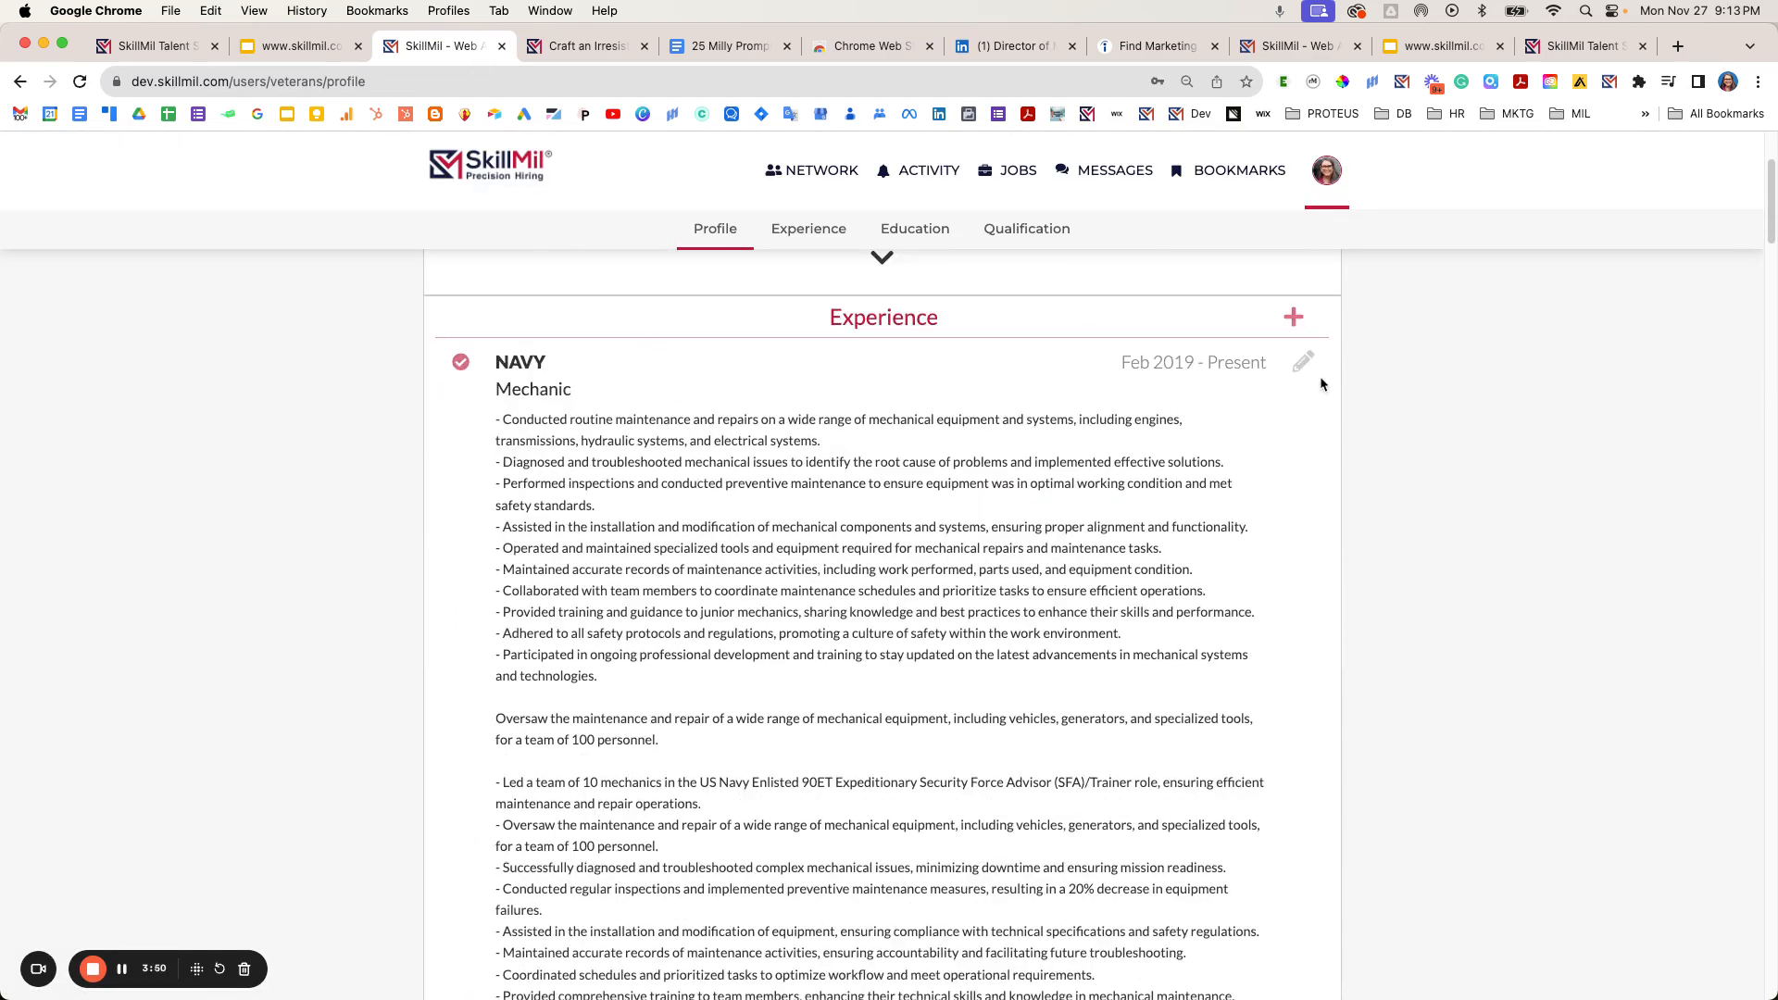
- View the edit form of the Navy Mechanic entry and a blank experience form, closing each without changes
{"action": "left_click", "coordinate": [1303, 362]}
{"action": "scroll", "coordinate": [638, 706], "scroll_direction": "down", "scroll_amount": 3}
{"action": "scroll", "coordinate": [660, 713], "scroll_direction": "up", "scroll_amount": 2}
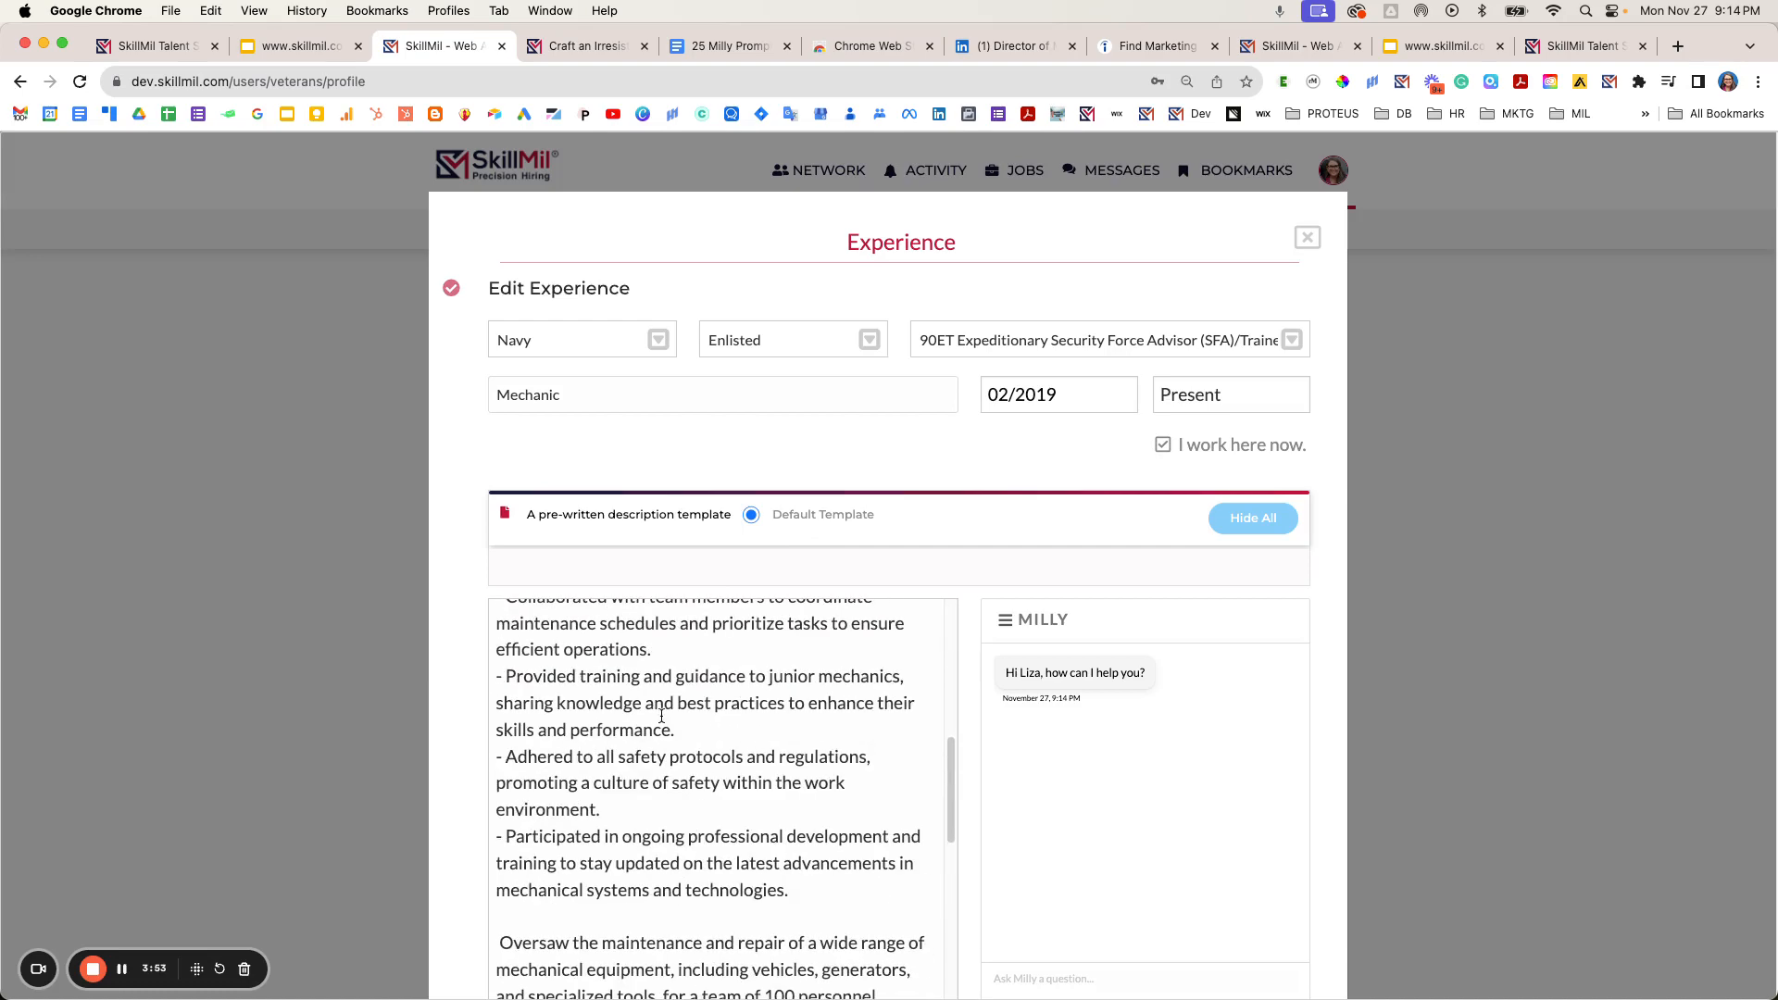
{"action": "left_click", "coordinate": [1308, 239]}
{"action": "scroll", "coordinate": [820, 612], "scroll_direction": "down", "scroll_amount": 5}
{"action": "scroll", "coordinate": [820, 619], "scroll_direction": "up", "scroll_amount": 5}
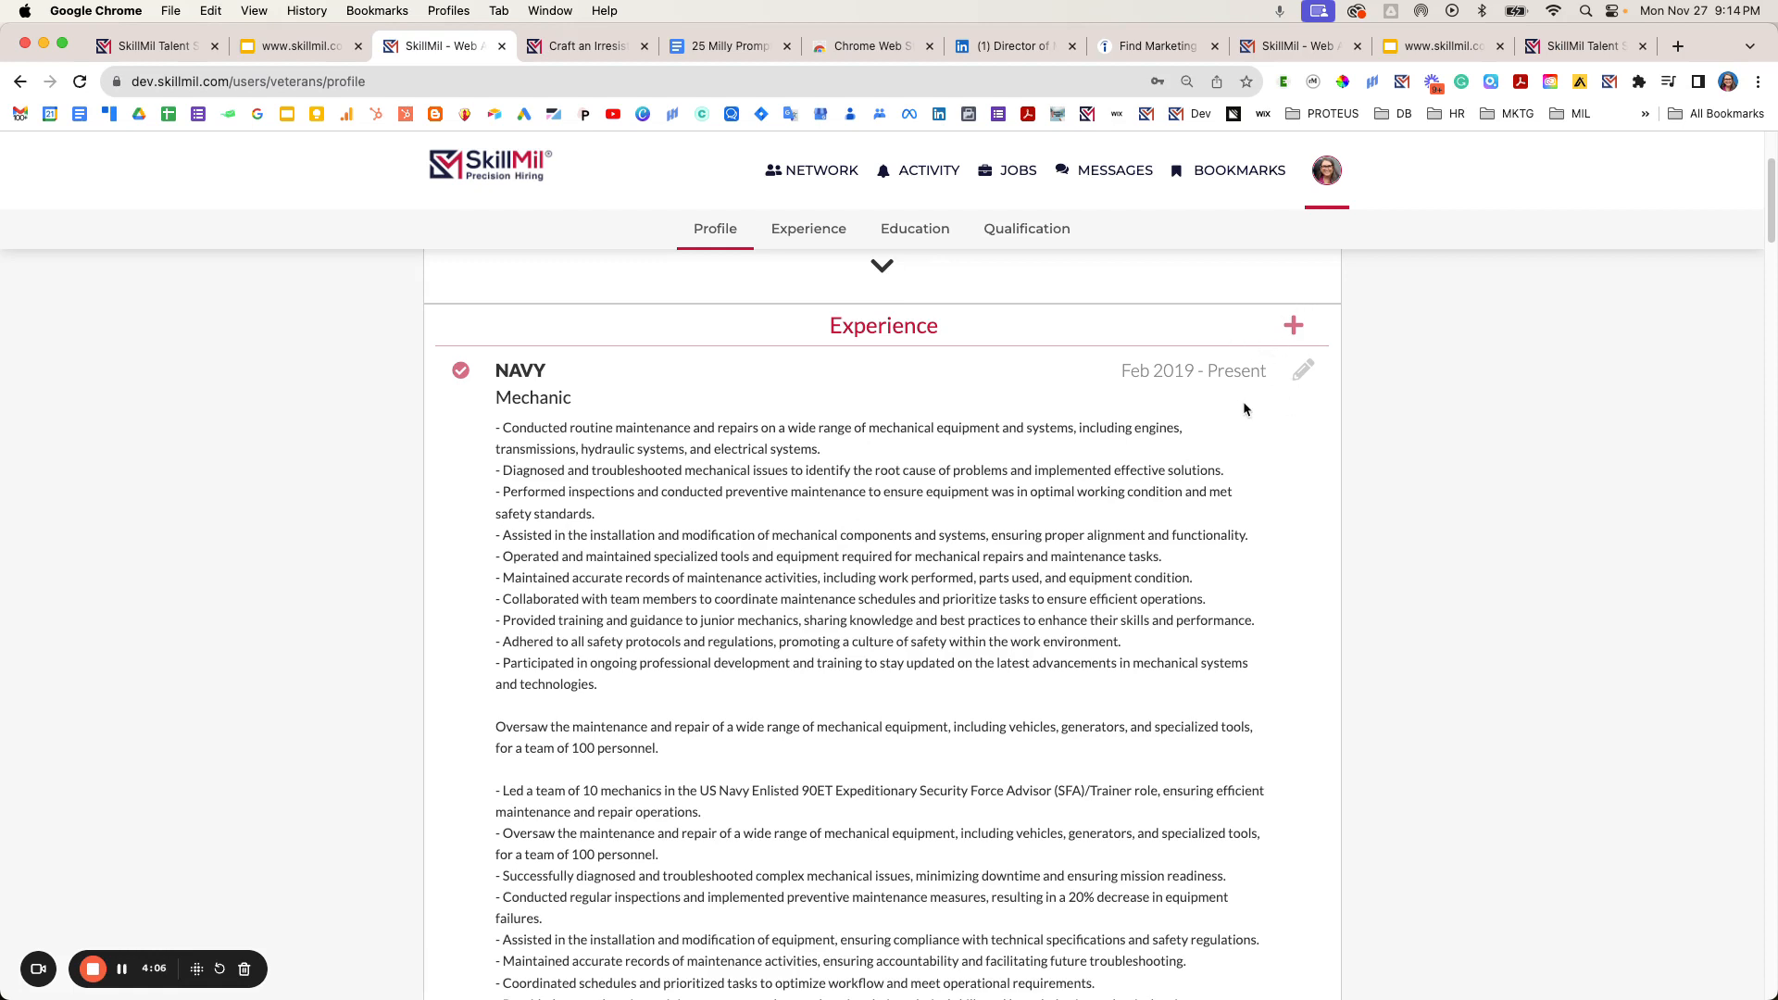
{"action": "left_click", "coordinate": [1293, 326]}
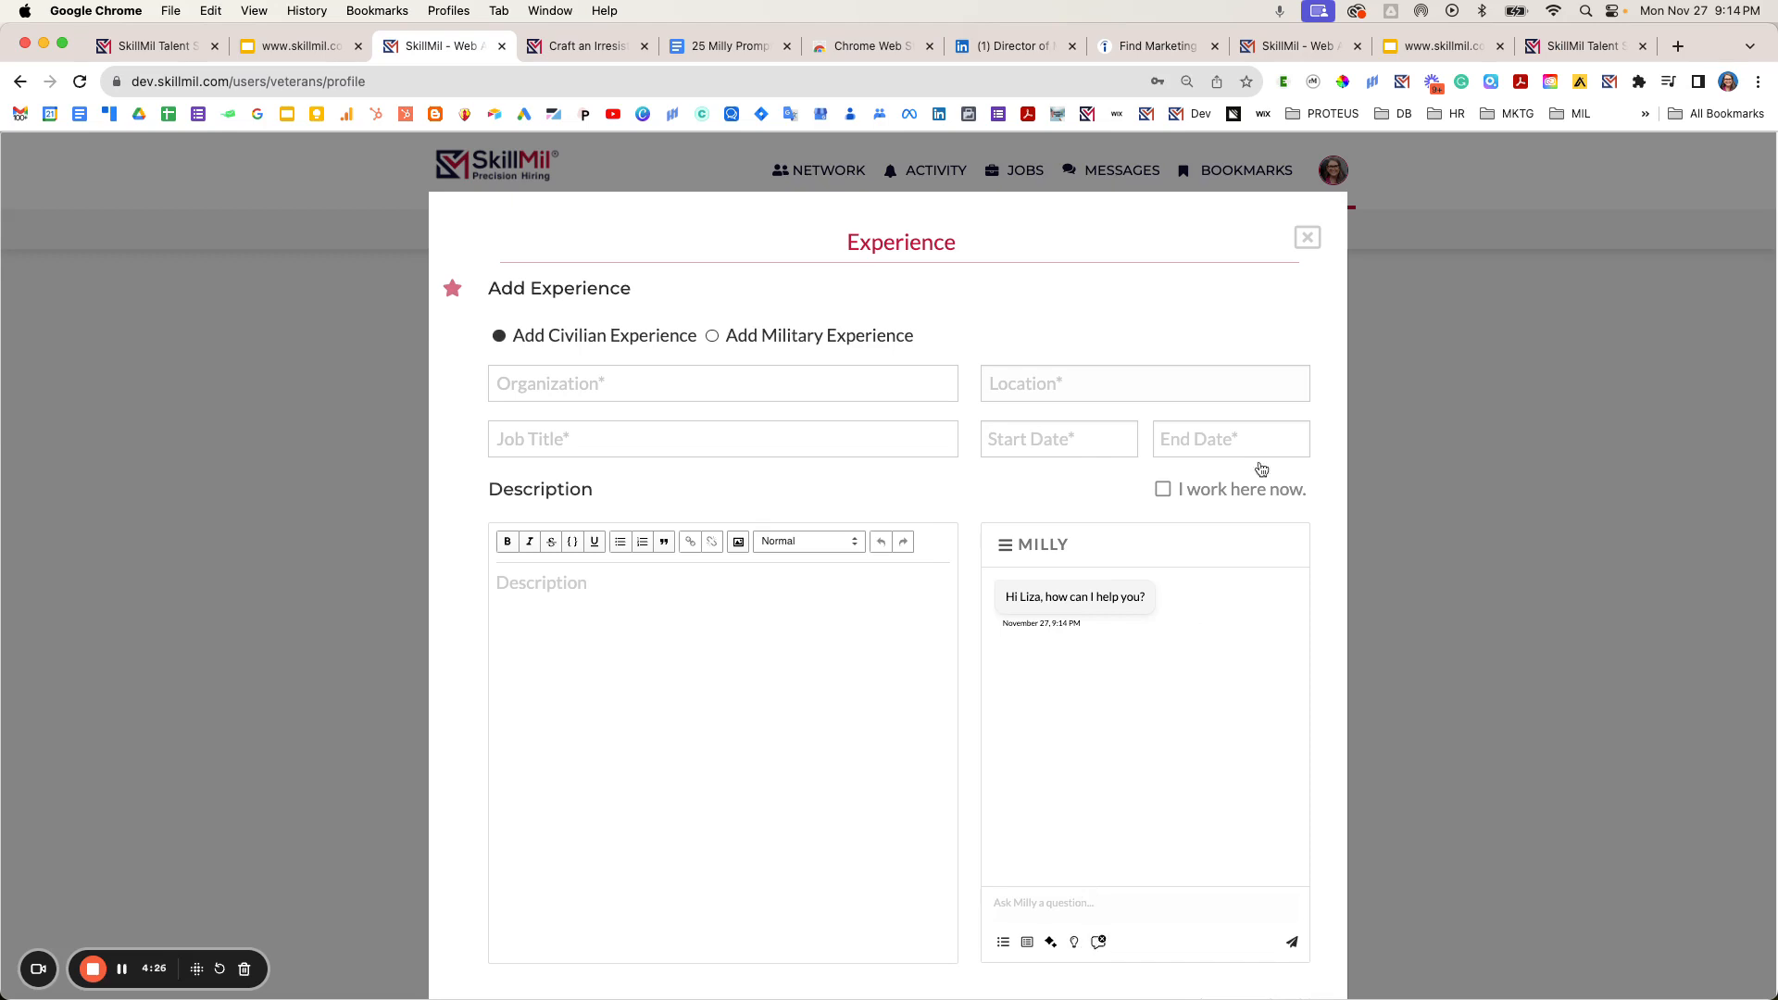
{"action": "left_click", "coordinate": [1308, 238]}
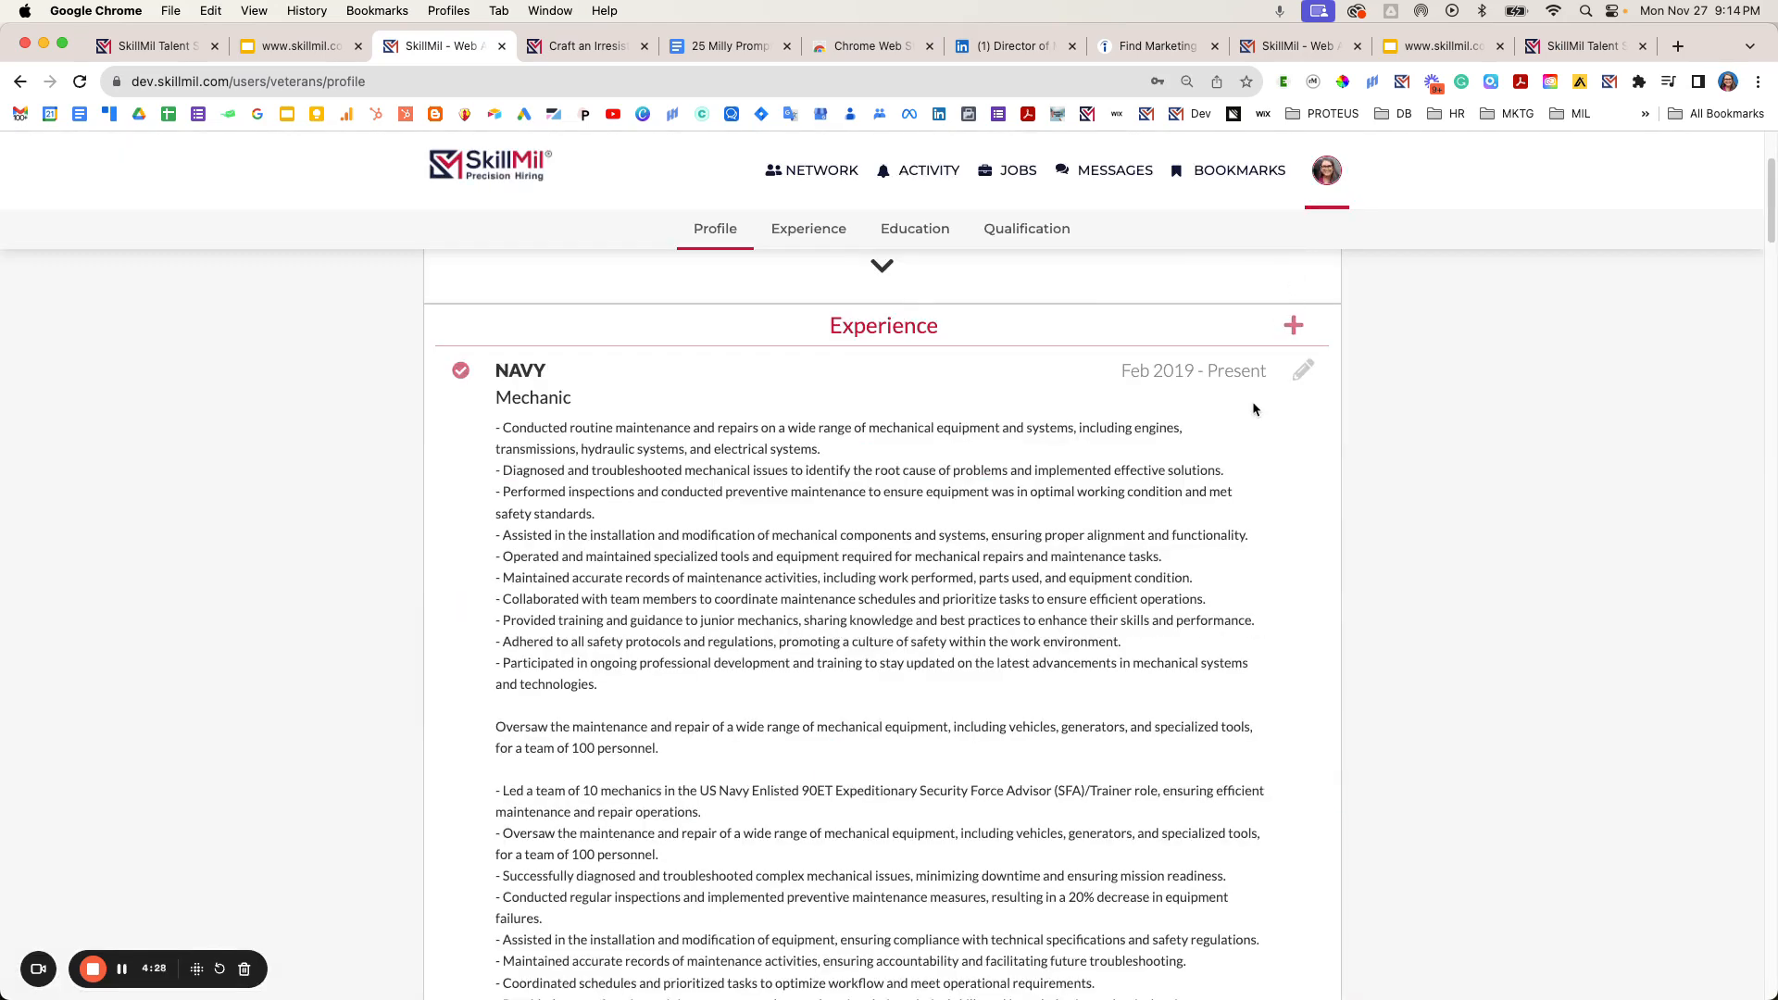
- Check the SkillMil extension's Chrome Web Store listing, then return to the SkillMil profile and look it over
{"action": "left_click", "coordinate": [856, 48]}
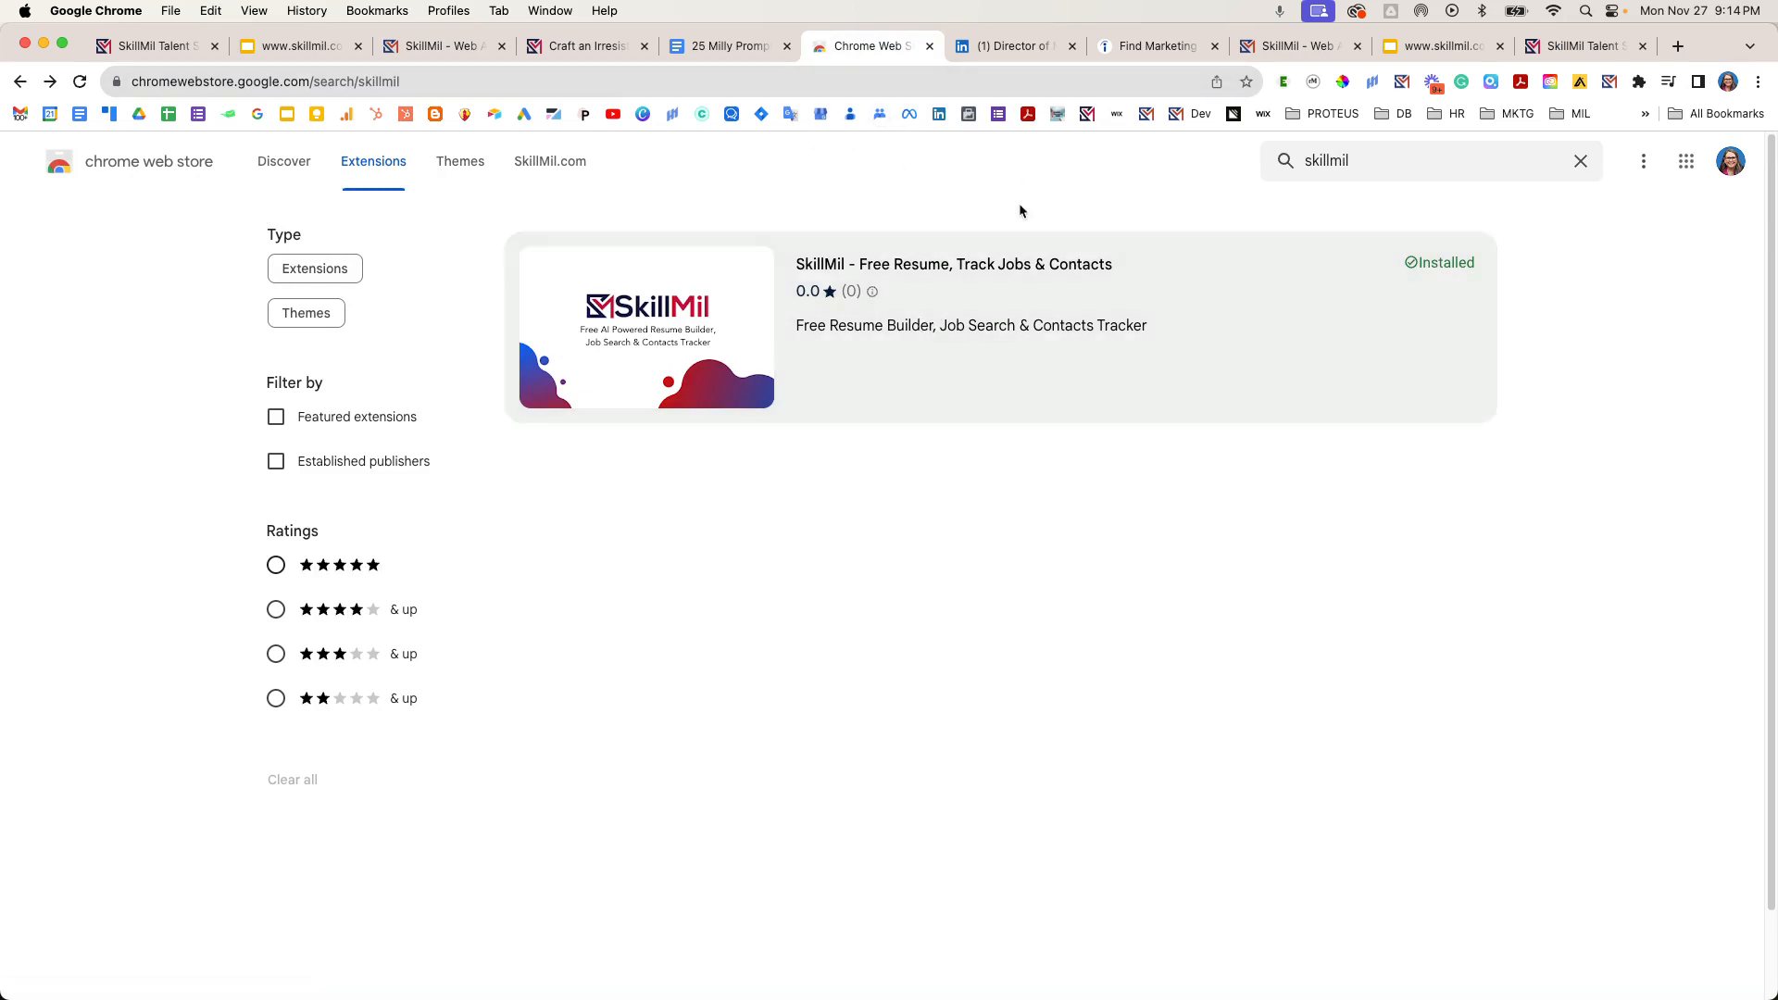
{"action": "left_click", "coordinate": [440, 46]}
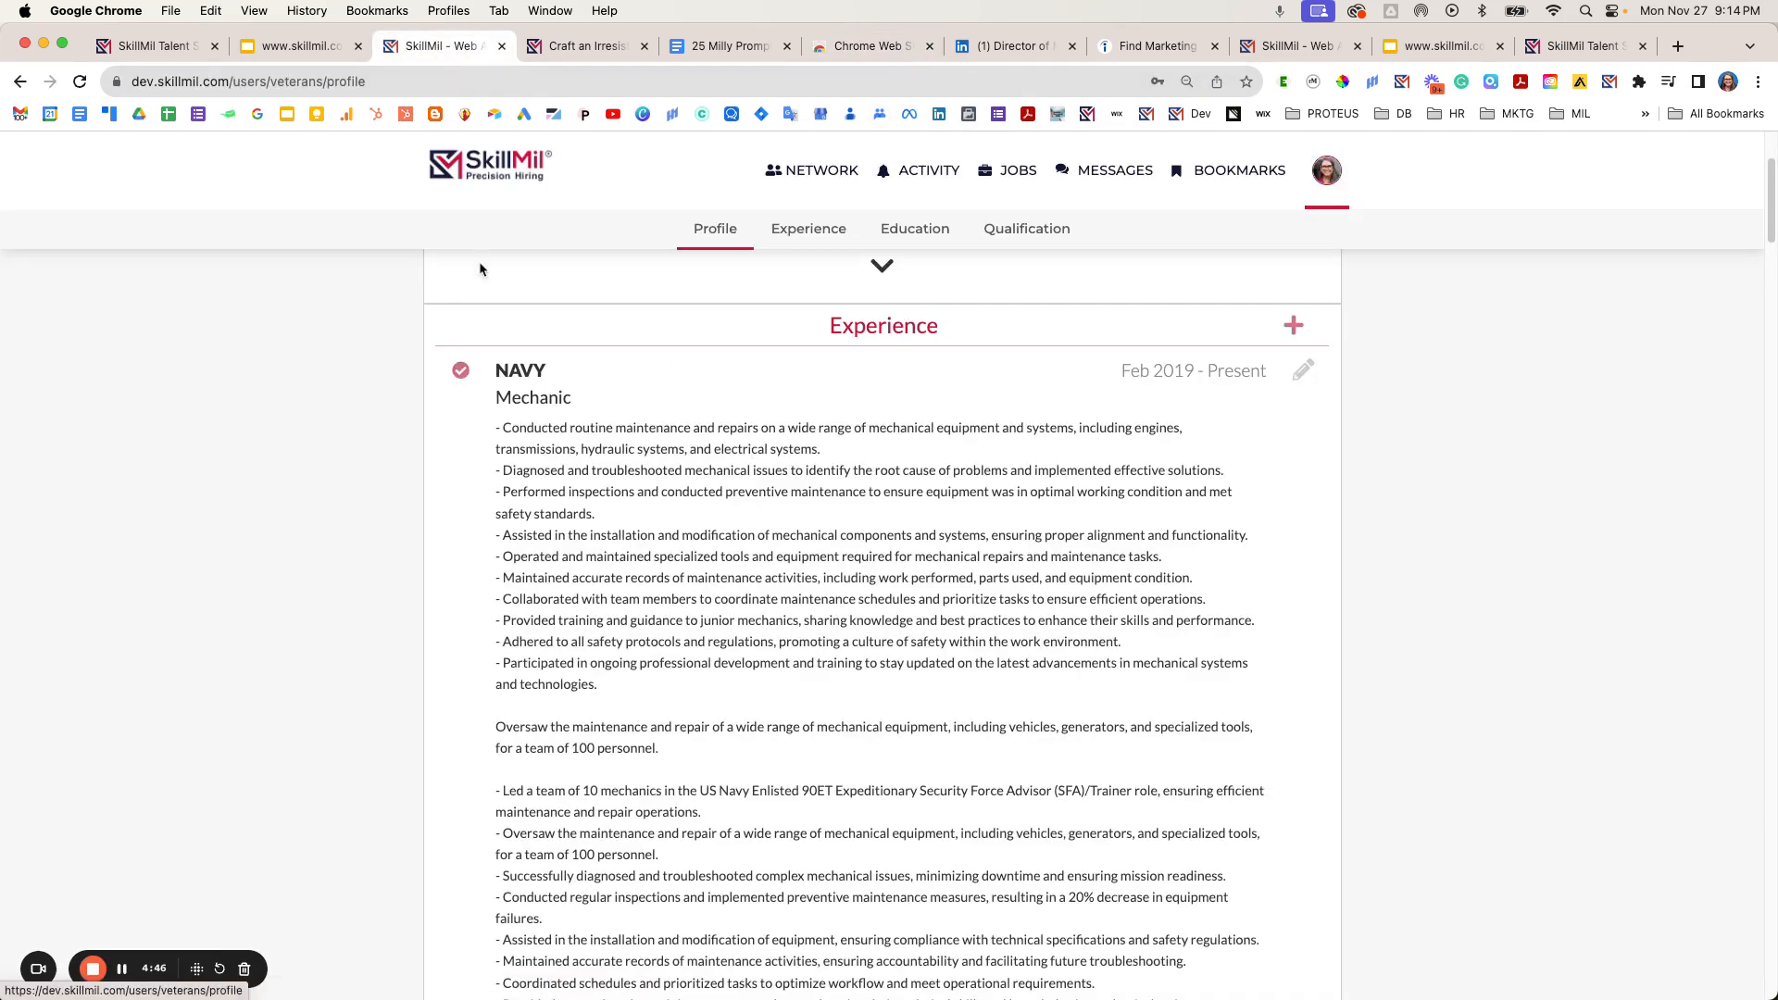
{"action": "scroll", "coordinate": [648, 354], "scroll_direction": "down", "scroll_amount": 5}
{"action": "scroll", "coordinate": [722, 246], "scroll_direction": "up", "scroll_amount": 8}
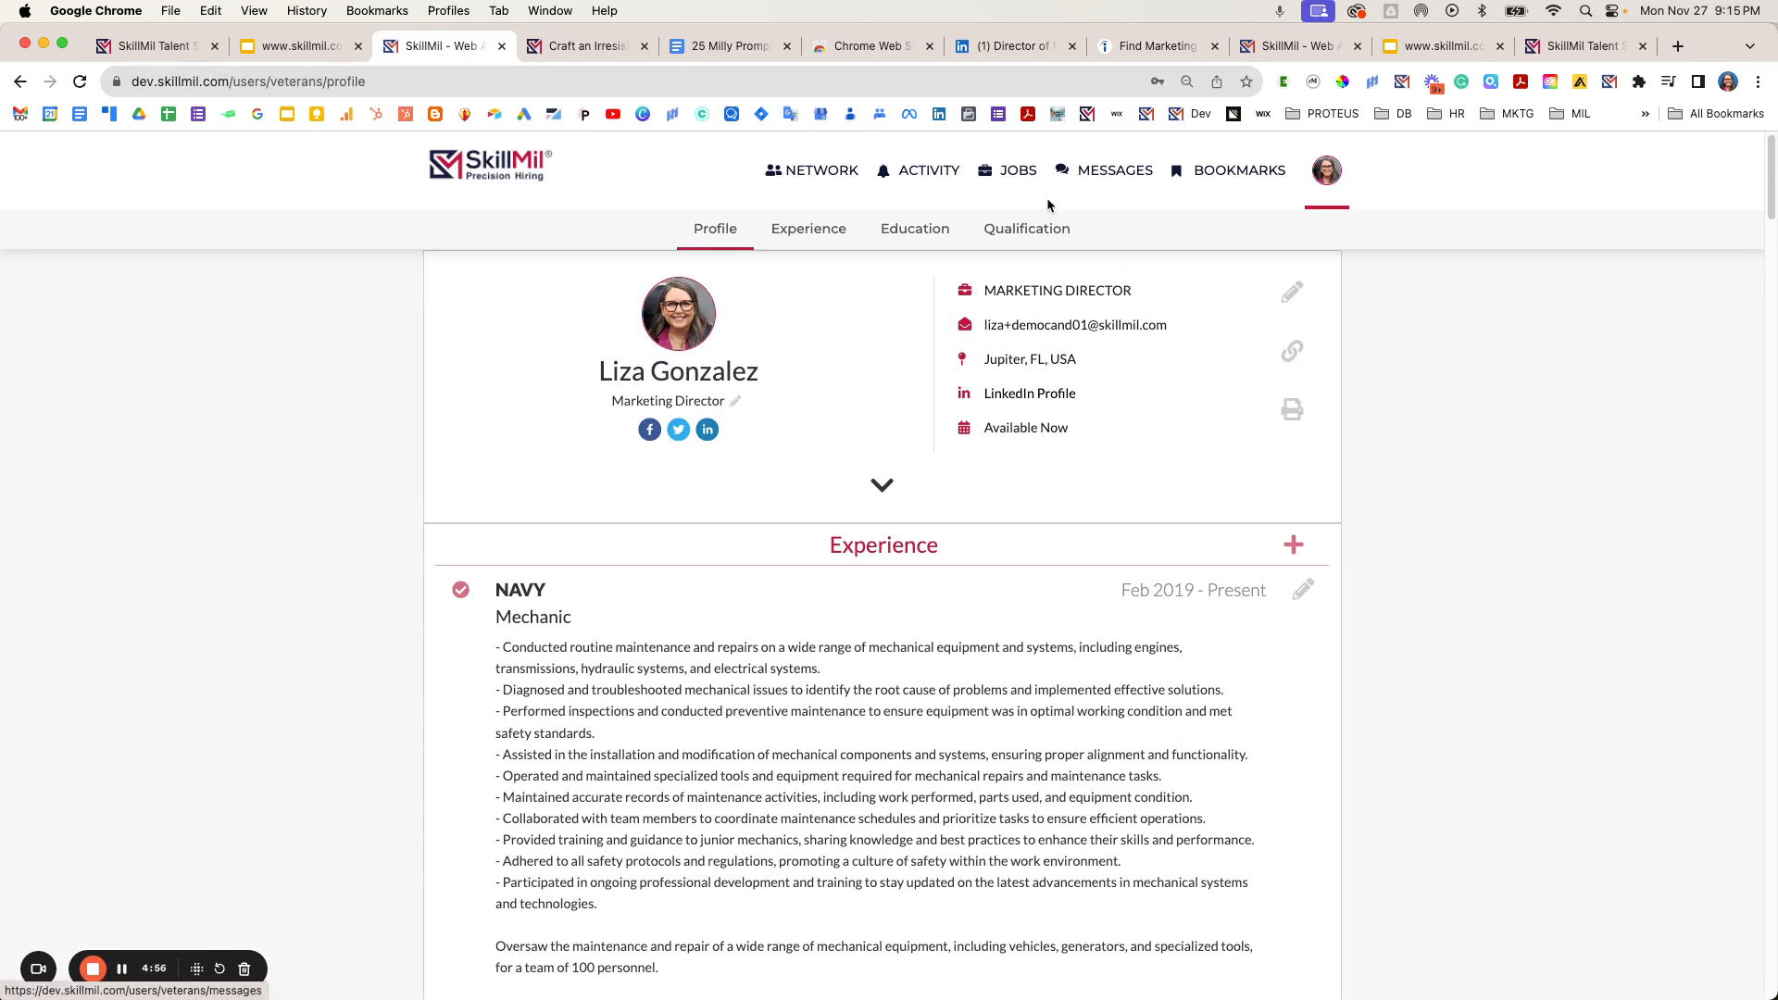
- Switch to the LinkedIn posting for Director of Marketing at Lennar and open the SkillMil extension on it
{"action": "left_click", "coordinate": [1141, 48]}
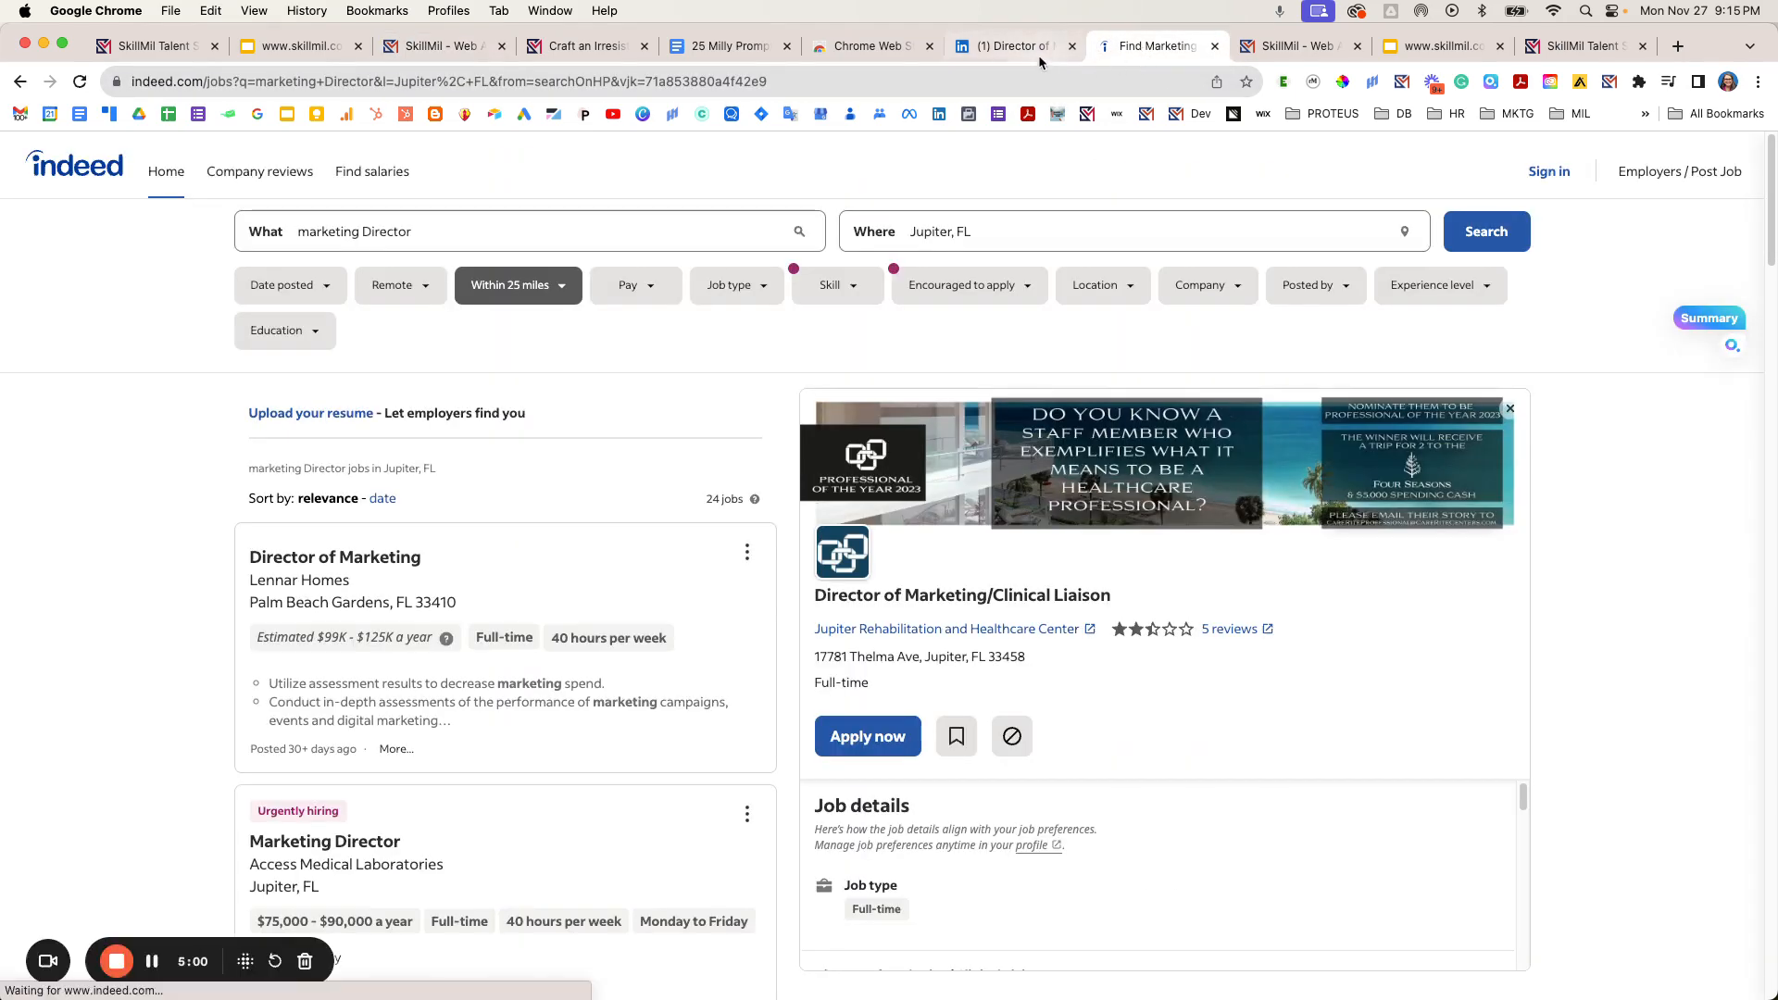
{"action": "left_click", "coordinate": [1041, 54]}
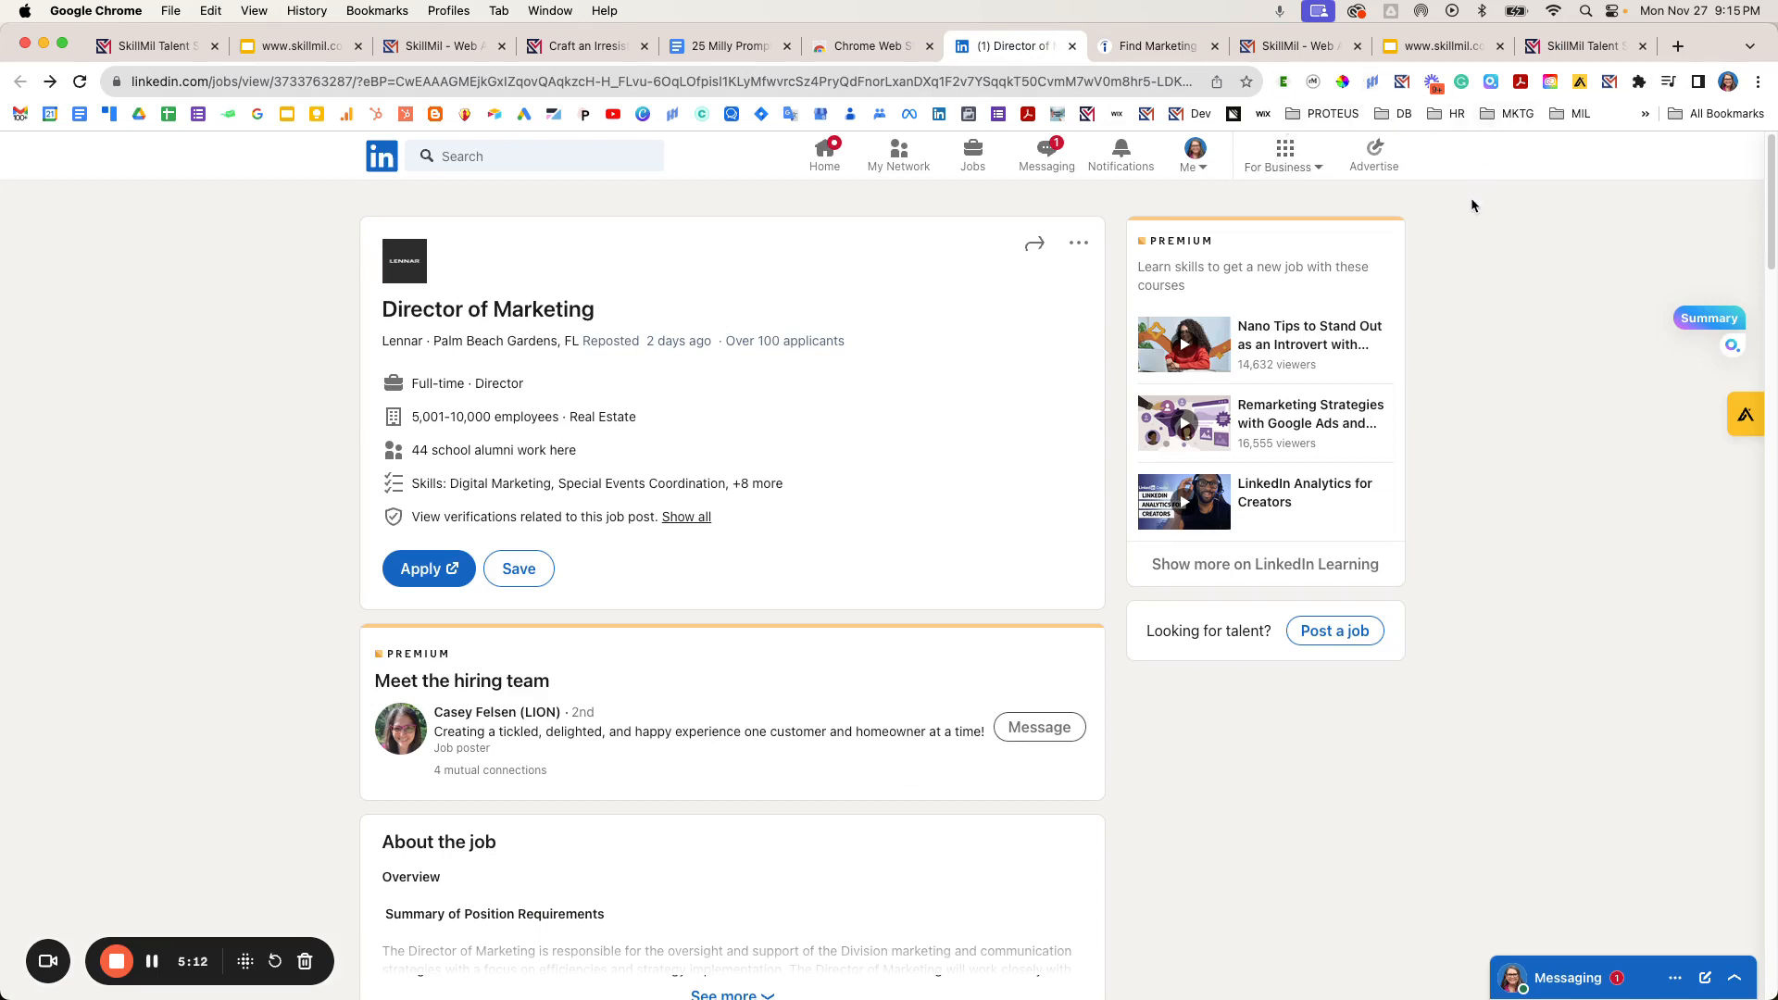
{"action": "left_click", "coordinate": [1607, 85]}
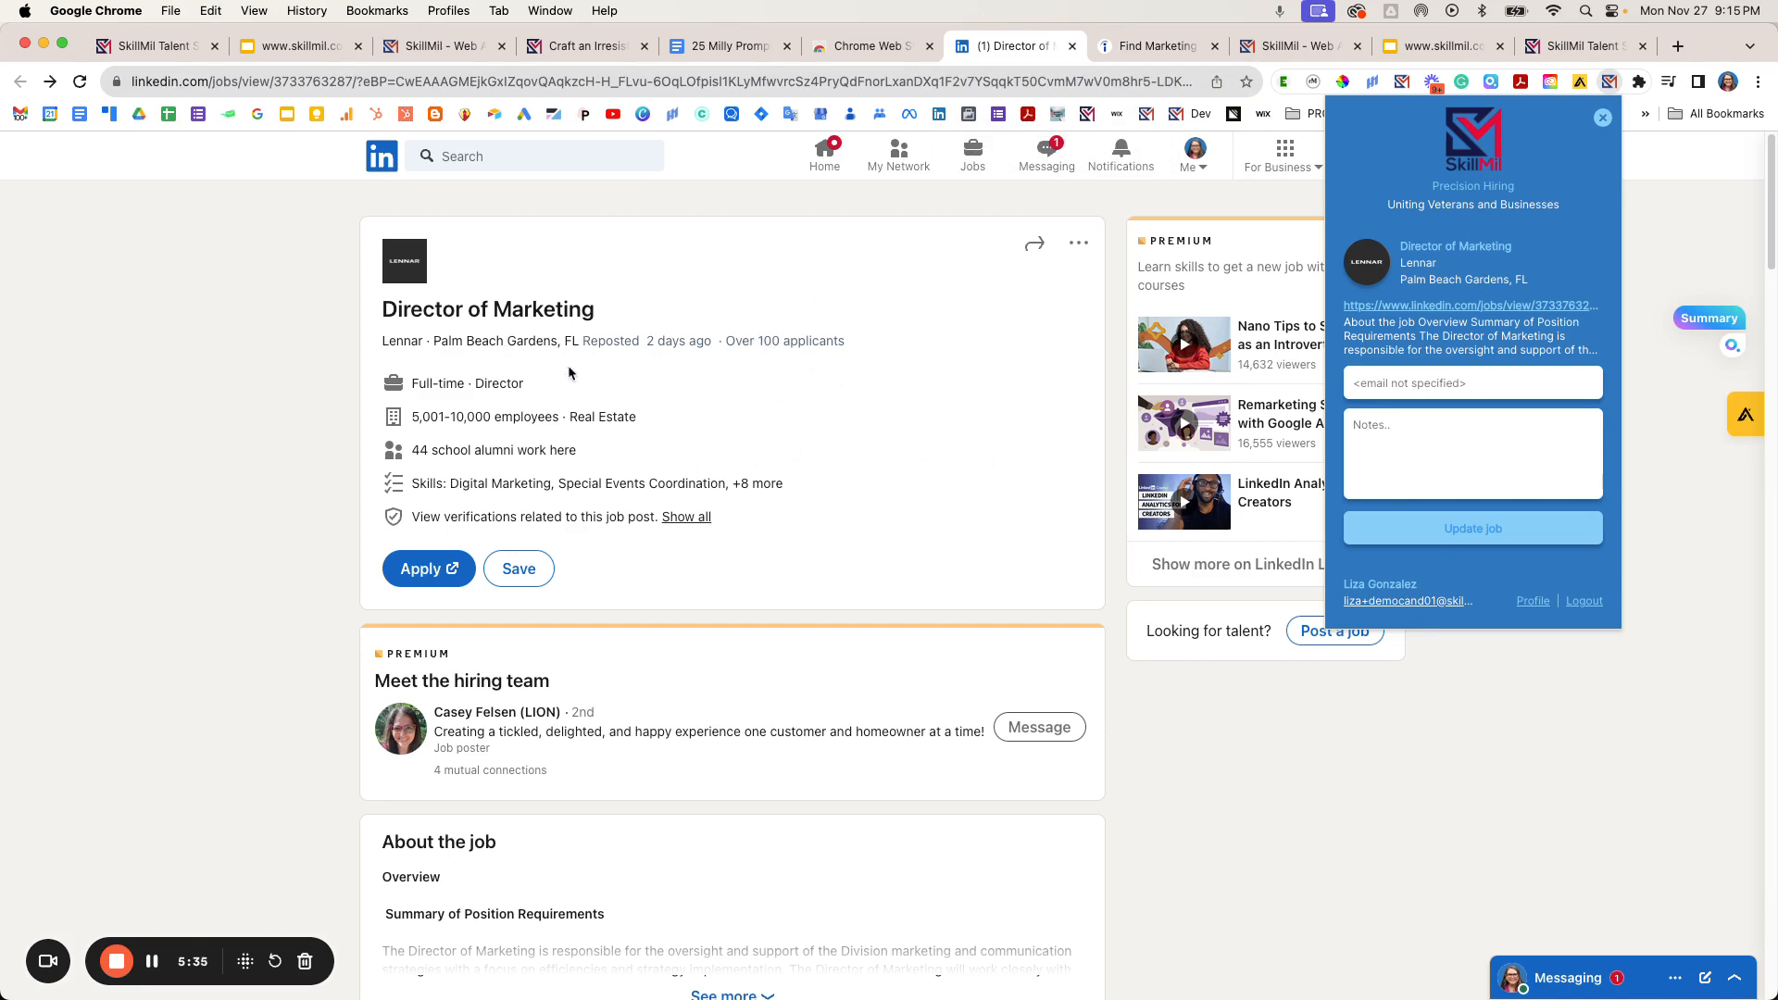
- Add the note "This is for demostration or anything else you liek to write down" to the Lennar job and update it in the extension
{"action": "left_click", "coordinate": [1396, 425]}
{"action": "type", "text": "This is for demostration or anything else"}
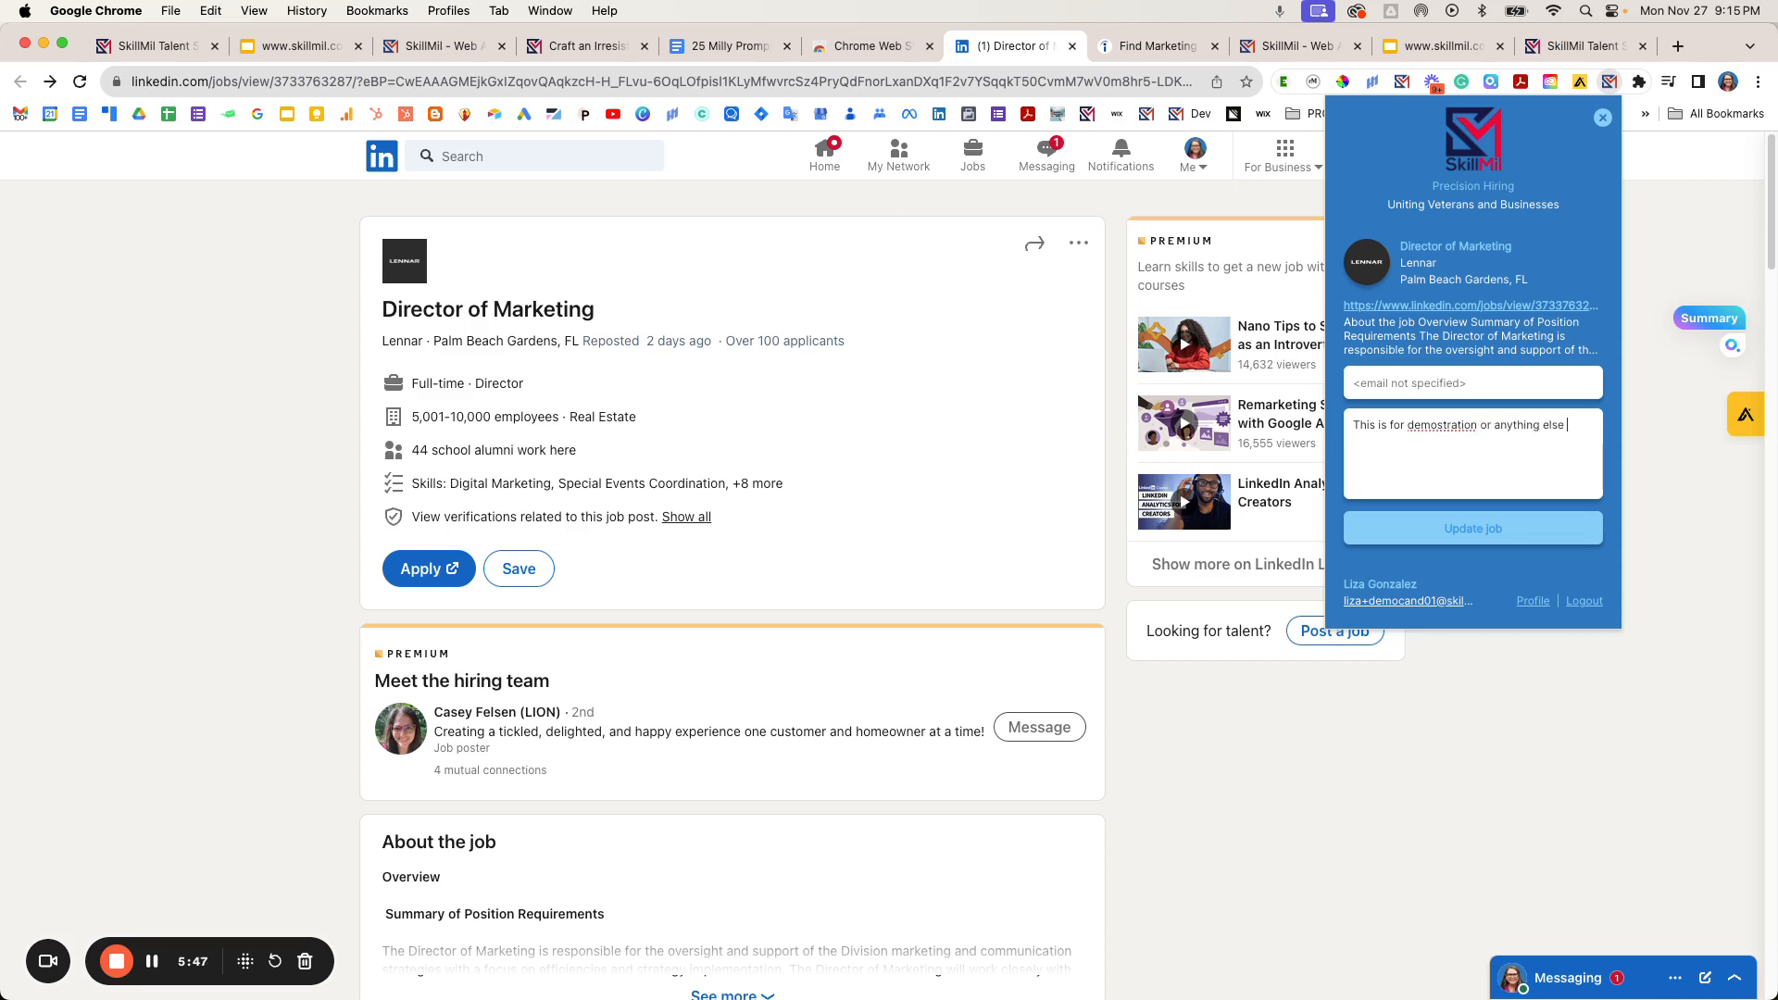
{"action": "type", "text": " you liek to"}
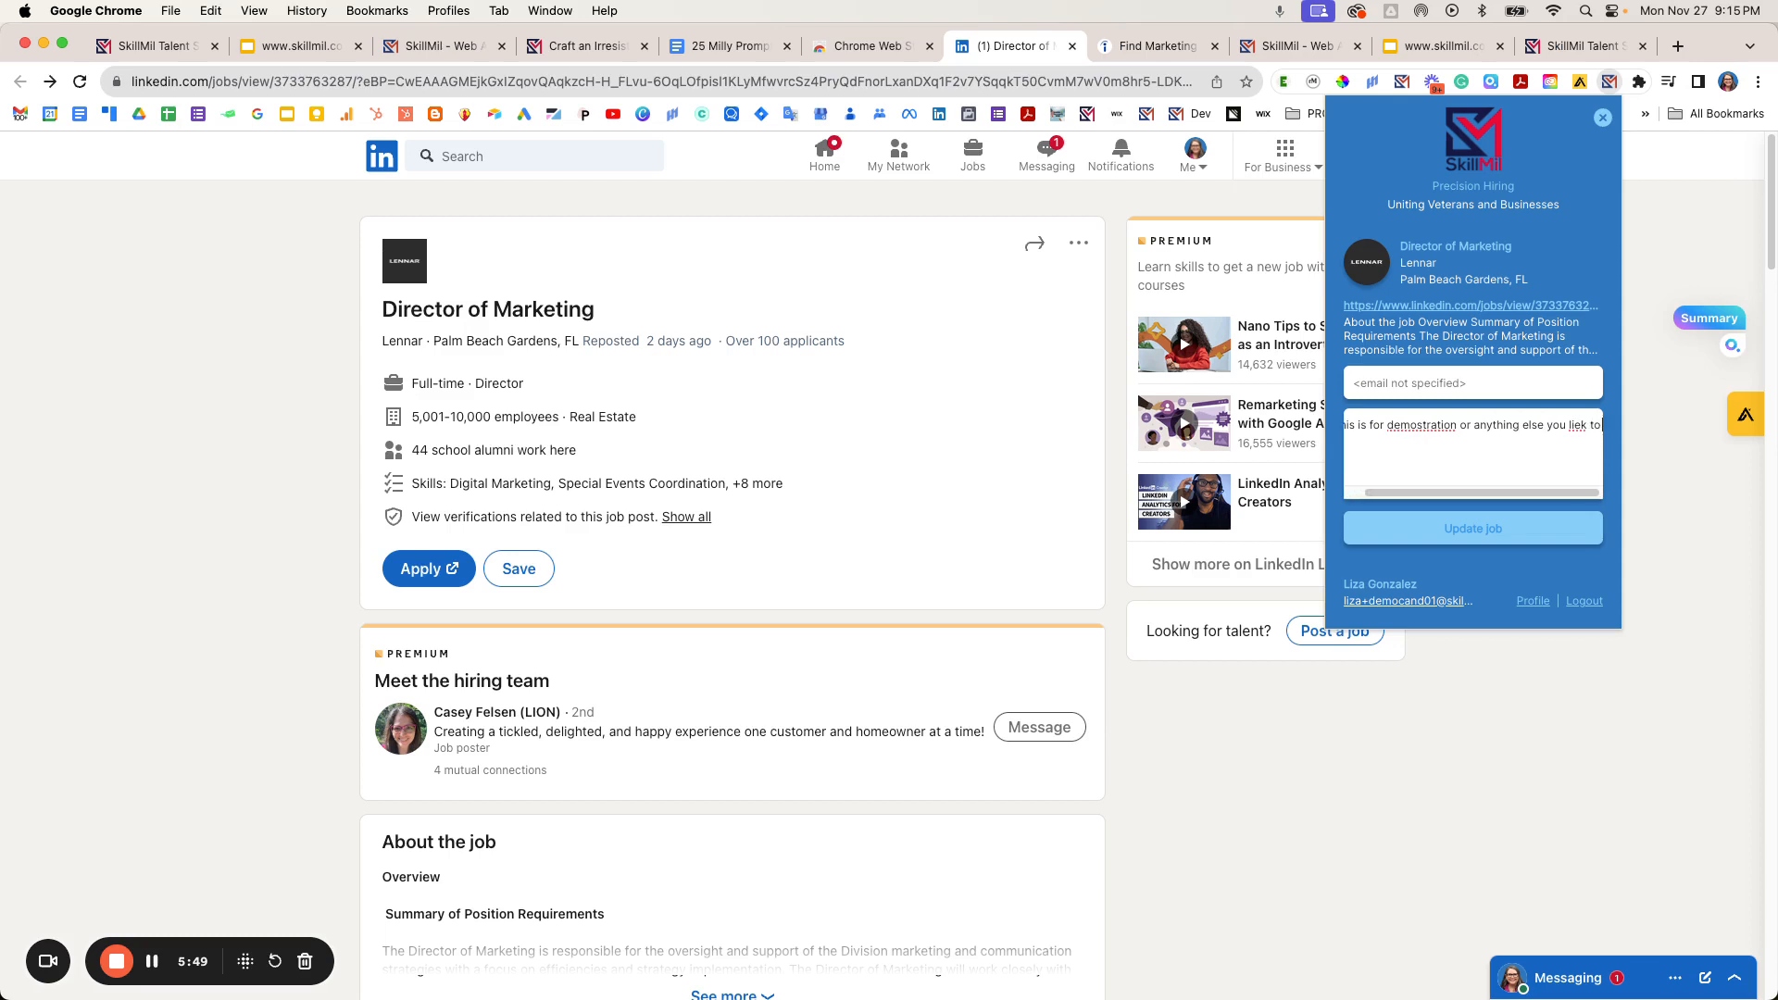
{"action": "type", "text": " write down"}
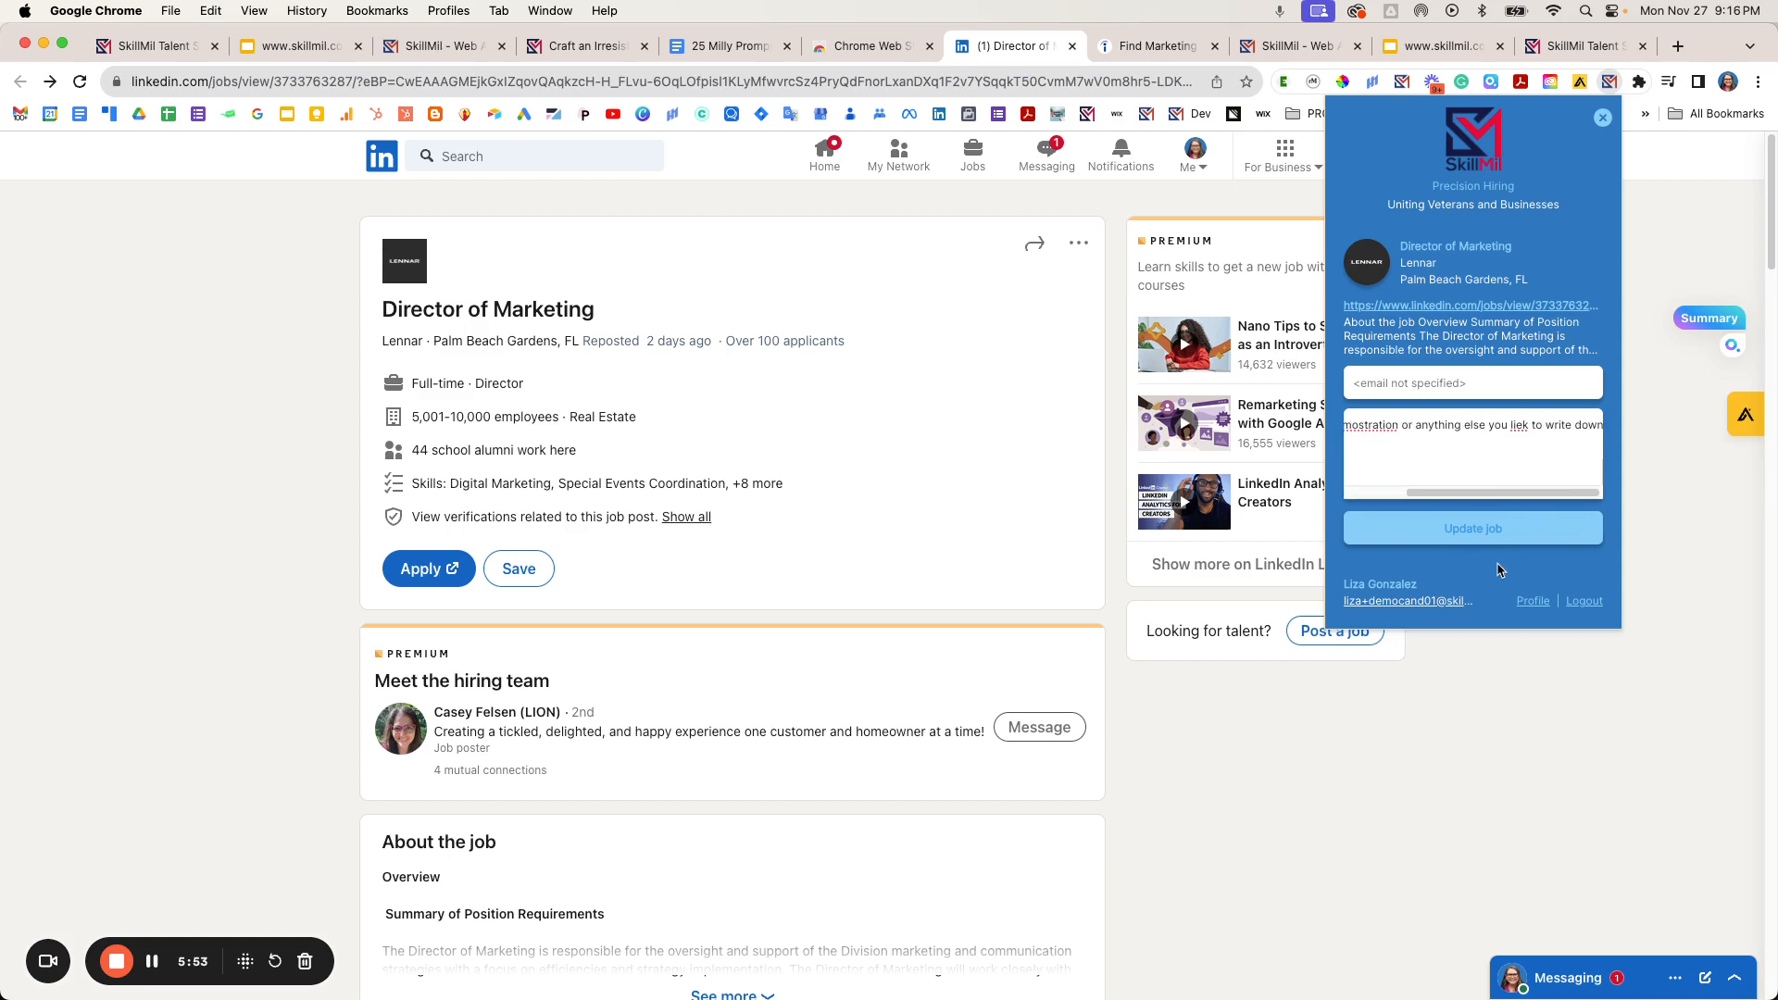
{"action": "left_click", "coordinate": [1486, 532]}
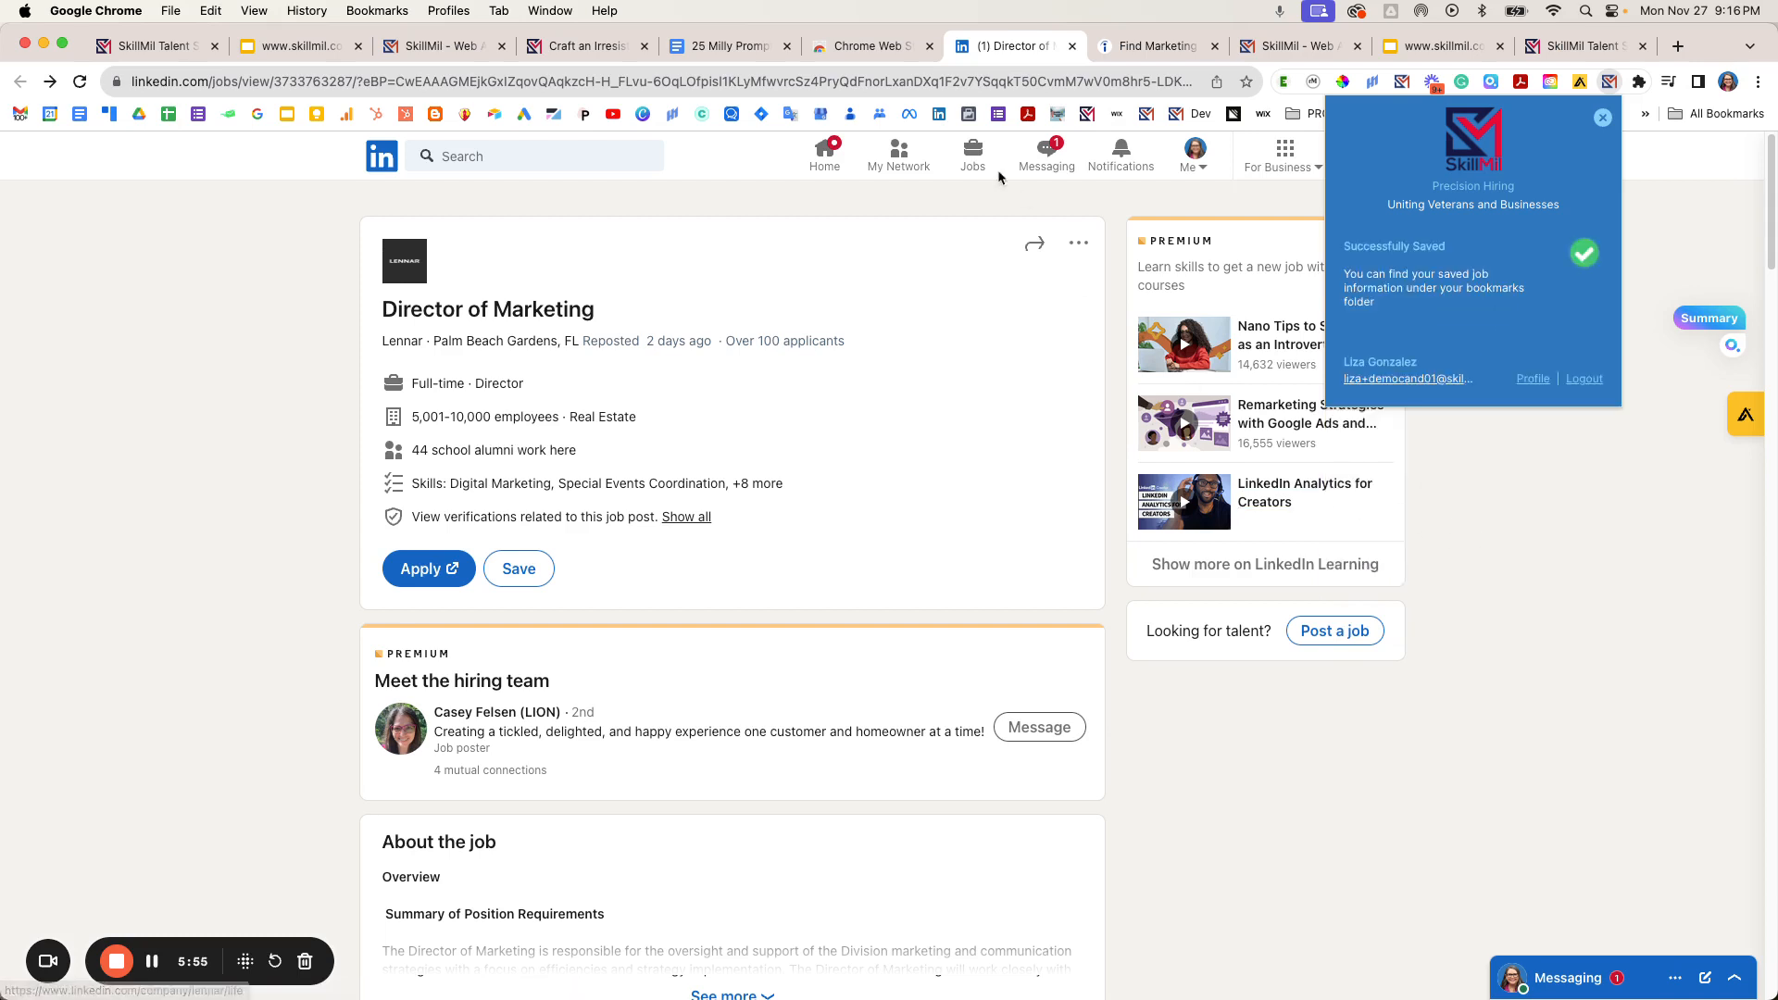
- Switch to SkillMil, reload the bookmarks, and open the saved Director of Marketing job bookmark
{"action": "left_click", "coordinate": [574, 46]}
{"action": "left_click", "coordinate": [444, 46]}
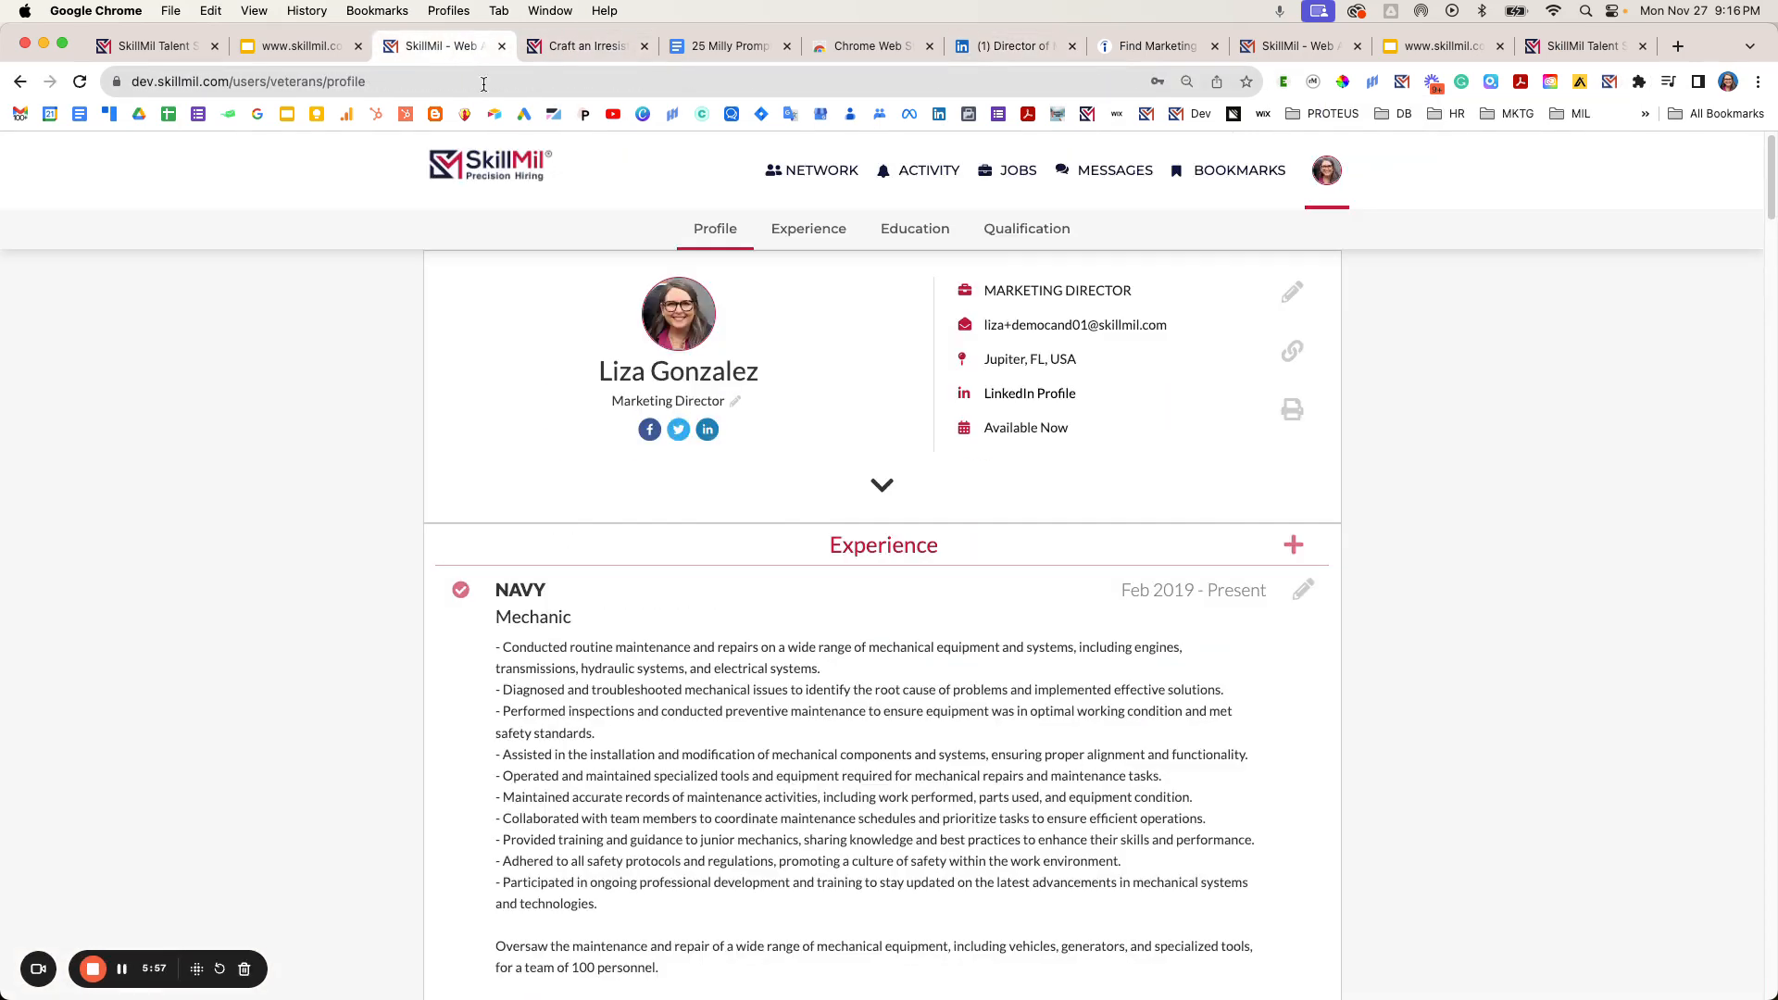
{"action": "left_click", "coordinate": [1246, 174]}
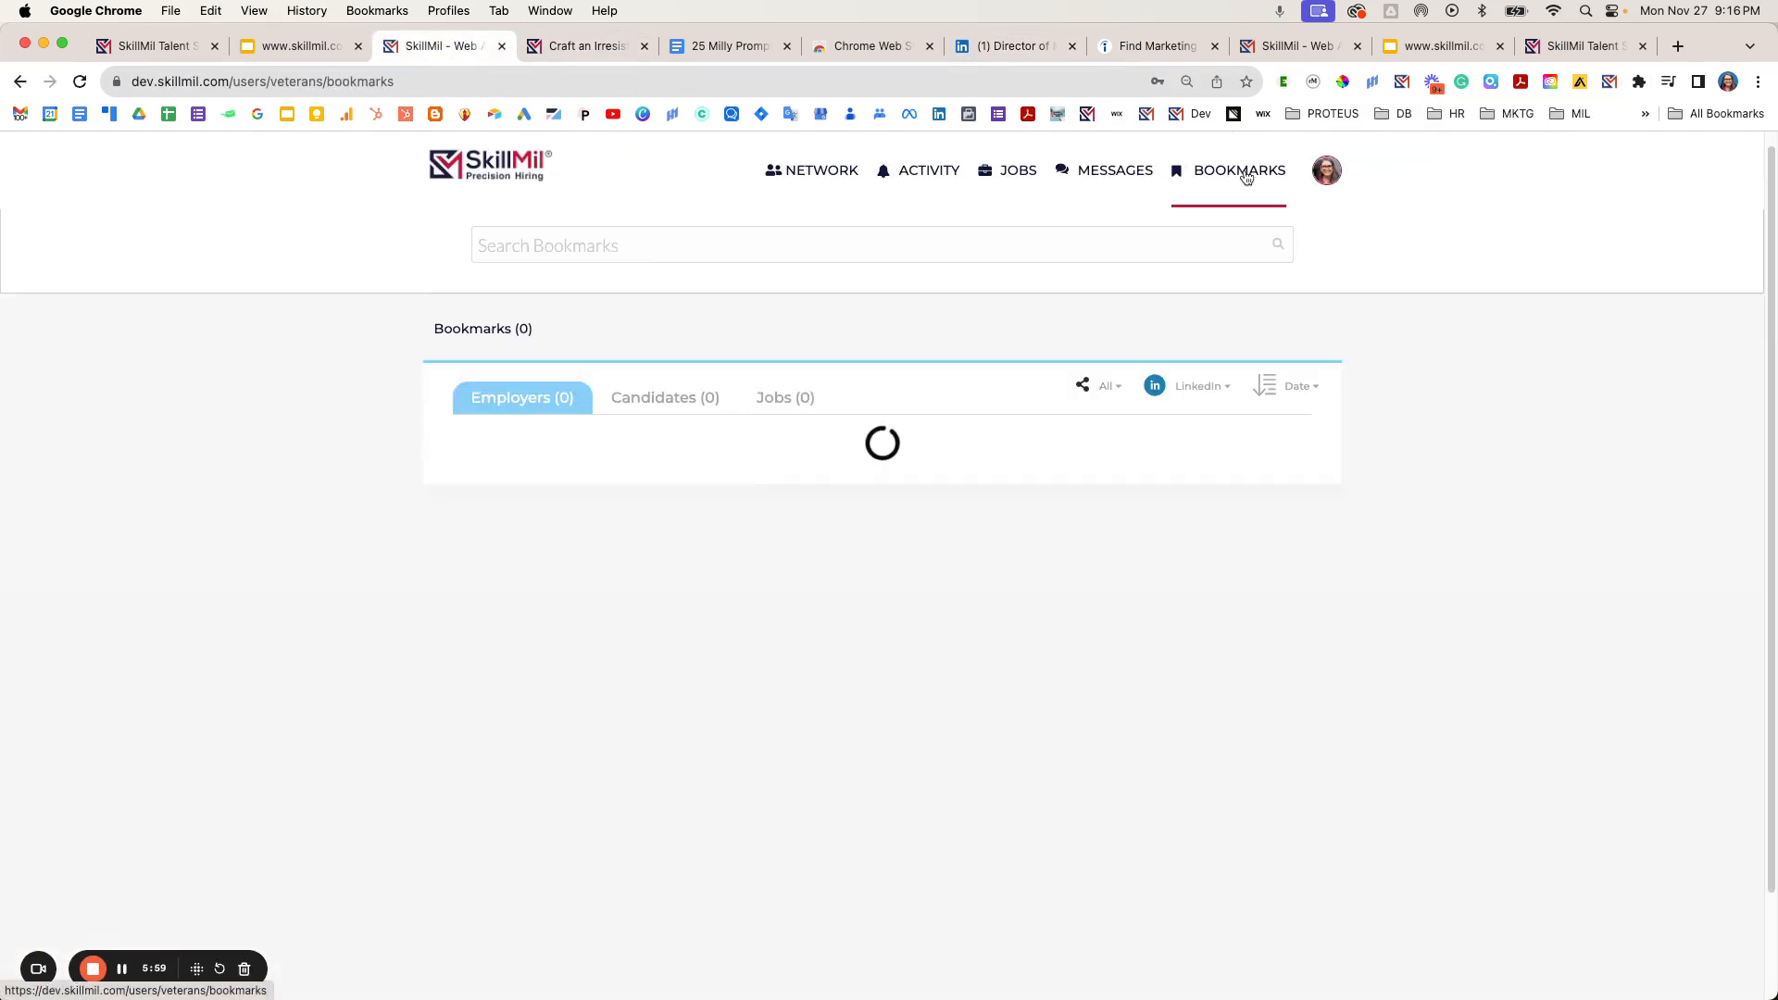
{"action": "left_click", "coordinate": [81, 81]}
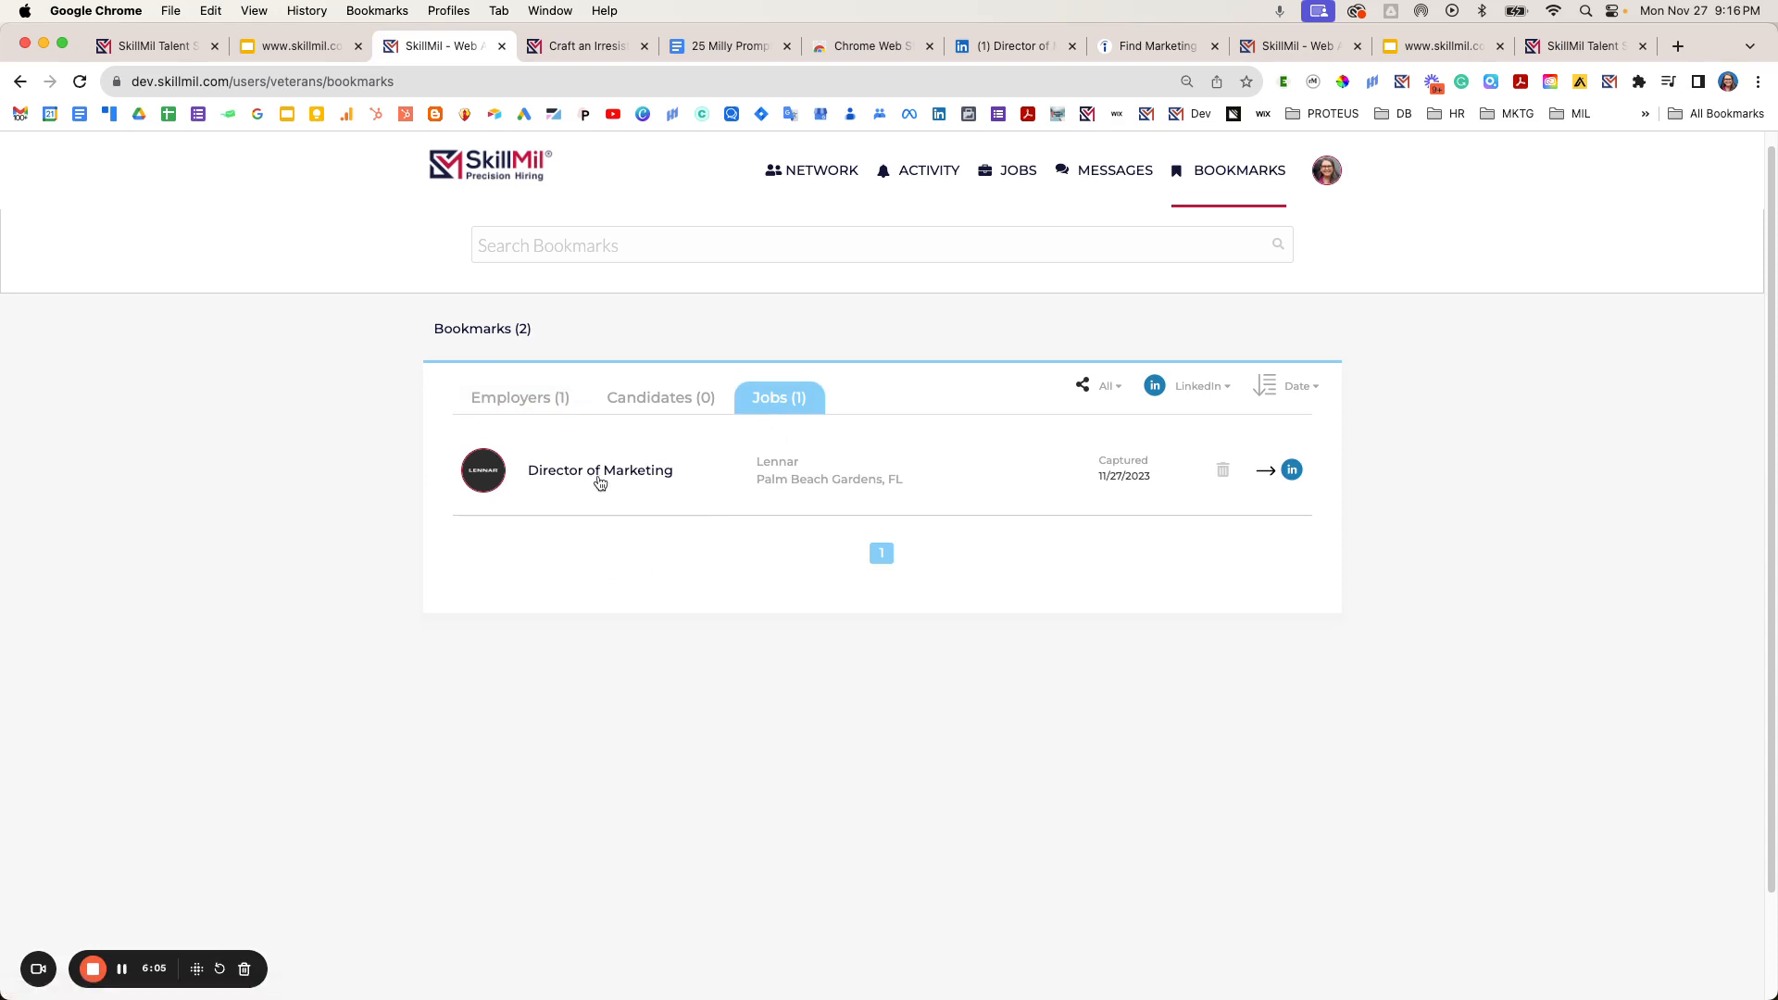
{"action": "left_click", "coordinate": [600, 481]}
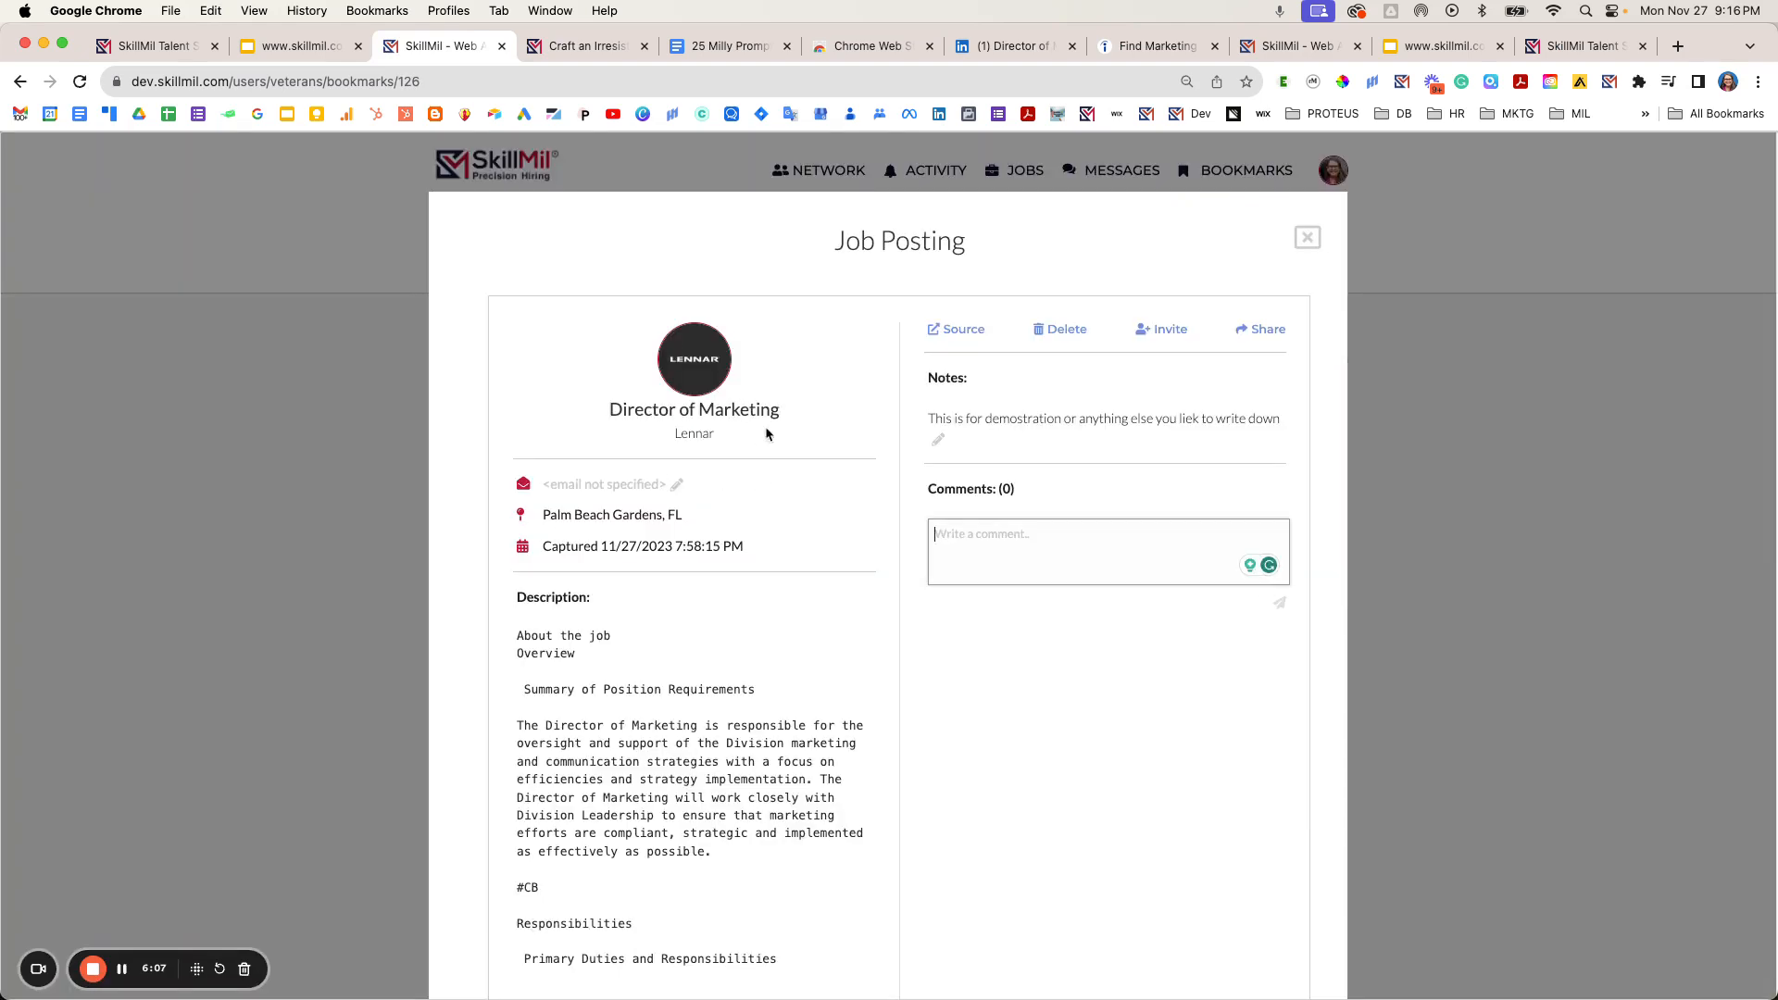
- Compare the Director of Marketing bookmark with the original LinkedIn posting and read through its captured description and notes
{"action": "left_click", "coordinate": [989, 51]}
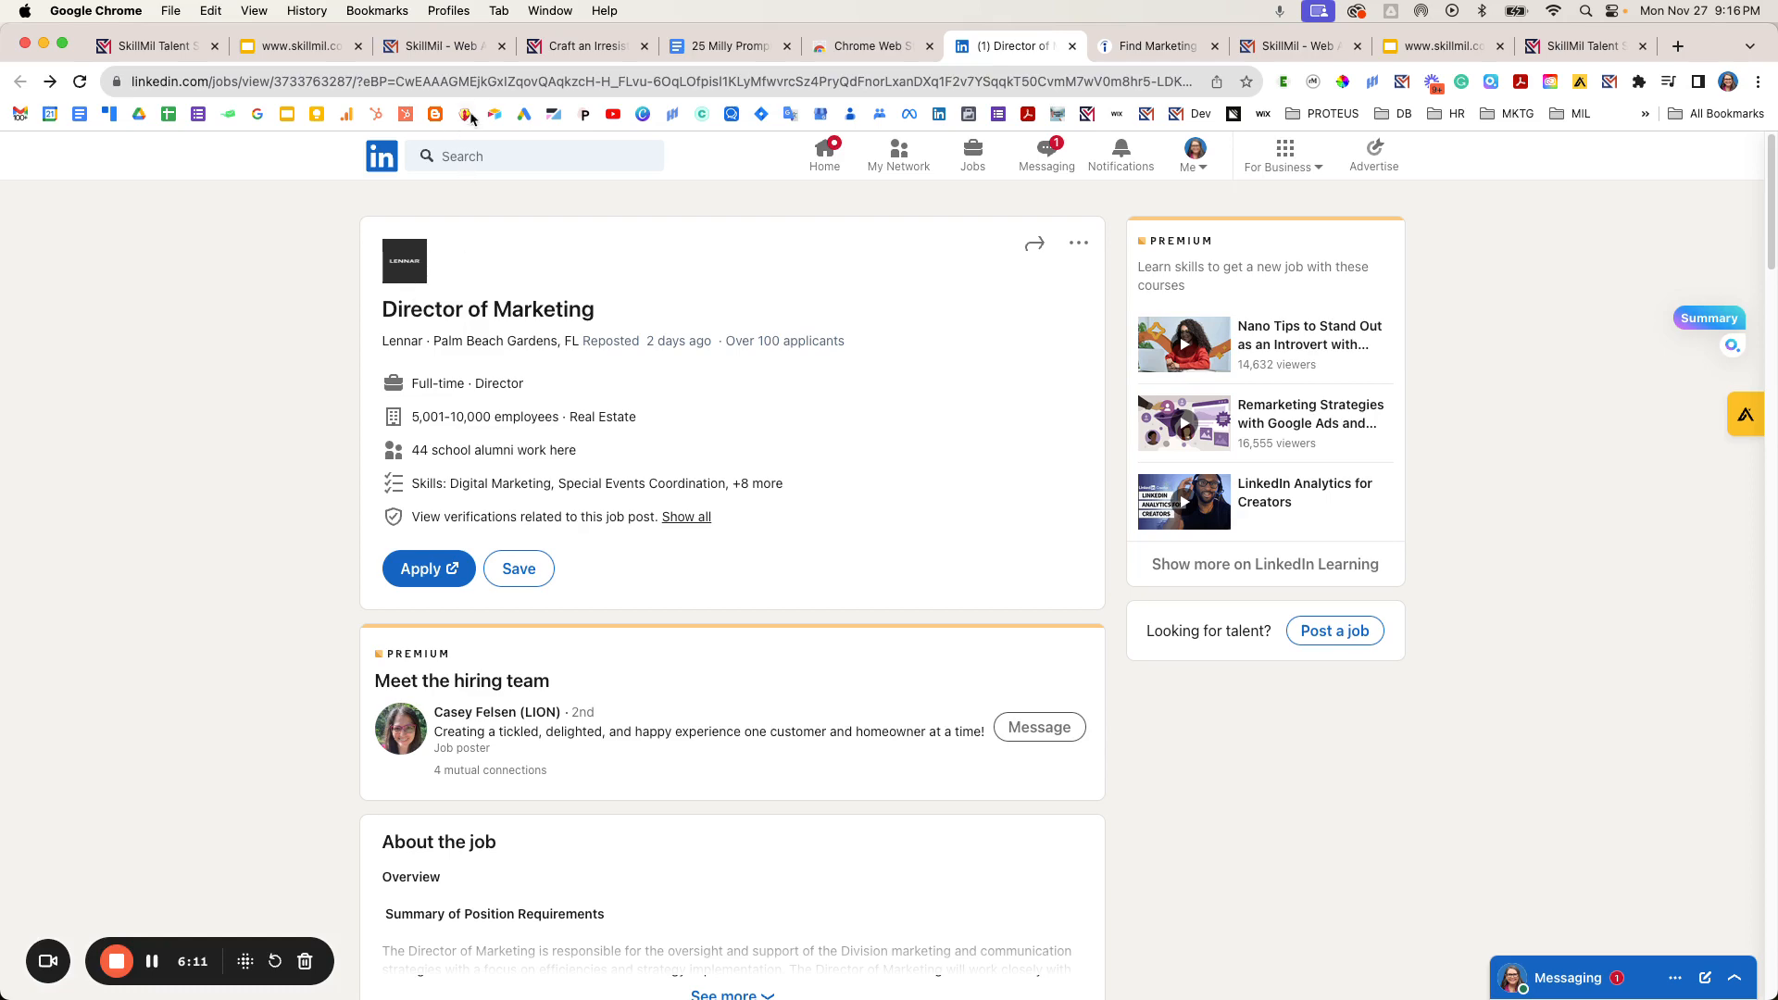
{"action": "left_click", "coordinate": [454, 47]}
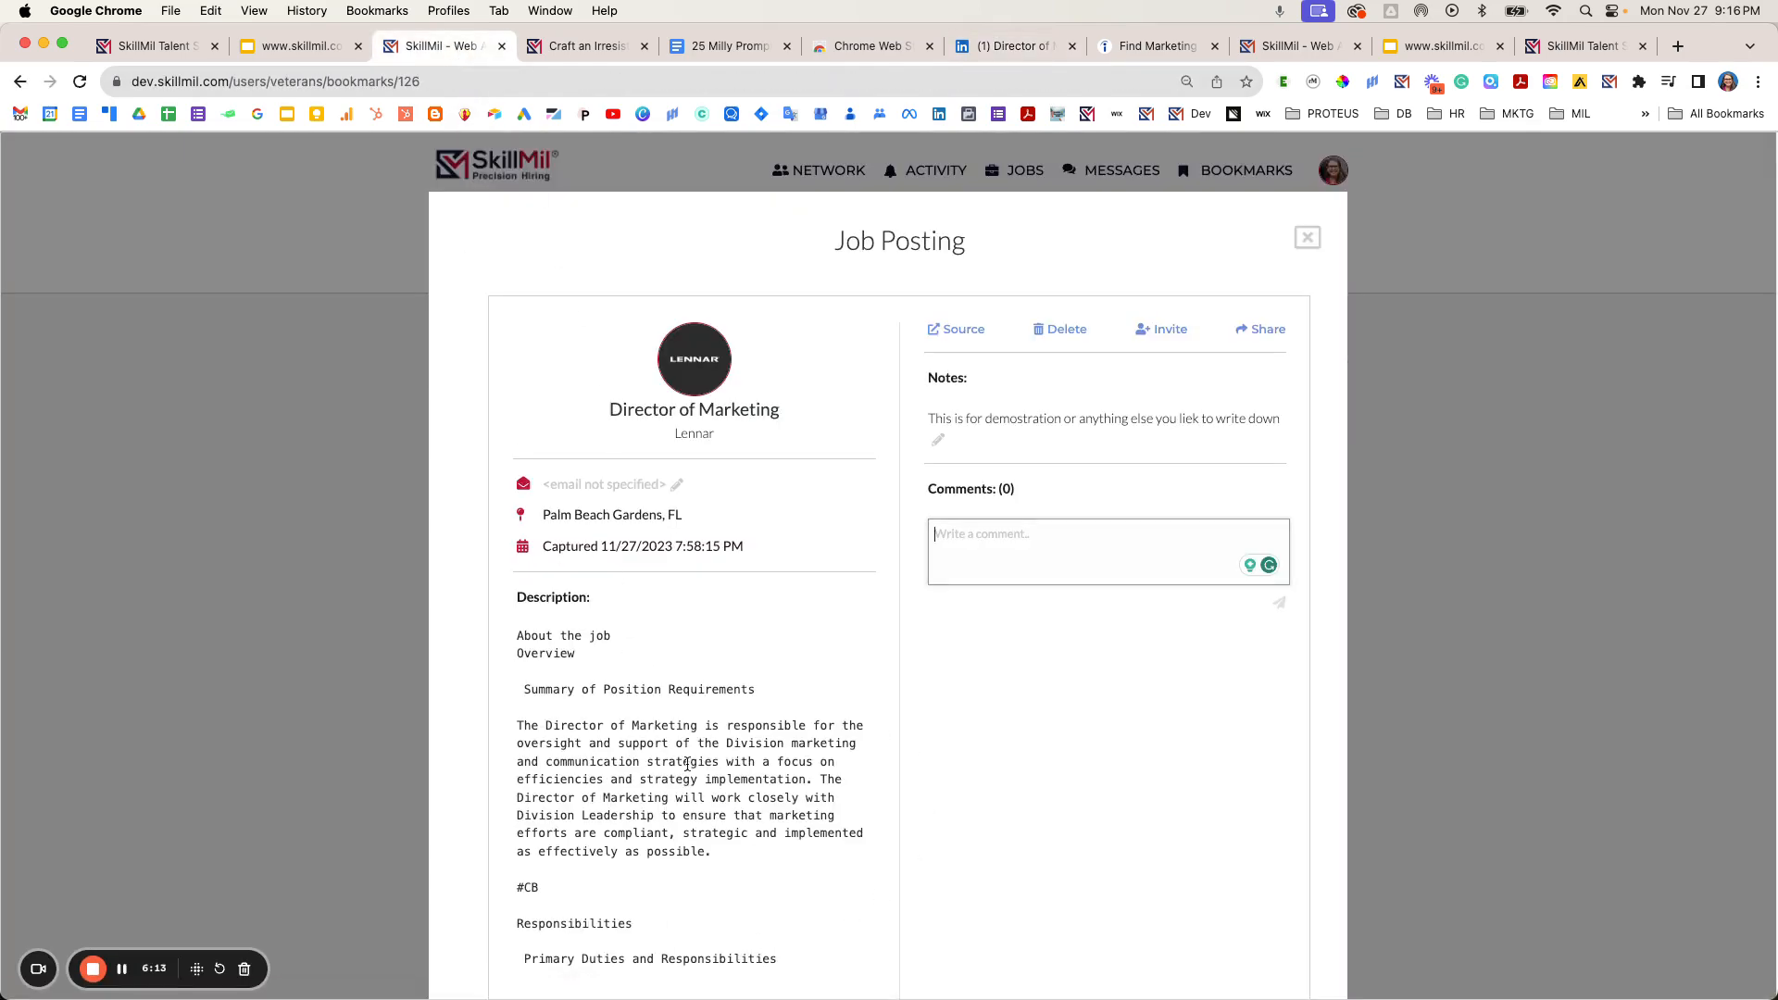
{"action": "scroll", "coordinate": [681, 776], "scroll_direction": "down", "scroll_amount": 5}
{"action": "scroll", "coordinate": [652, 547], "scroll_direction": "up", "scroll_amount": 4}
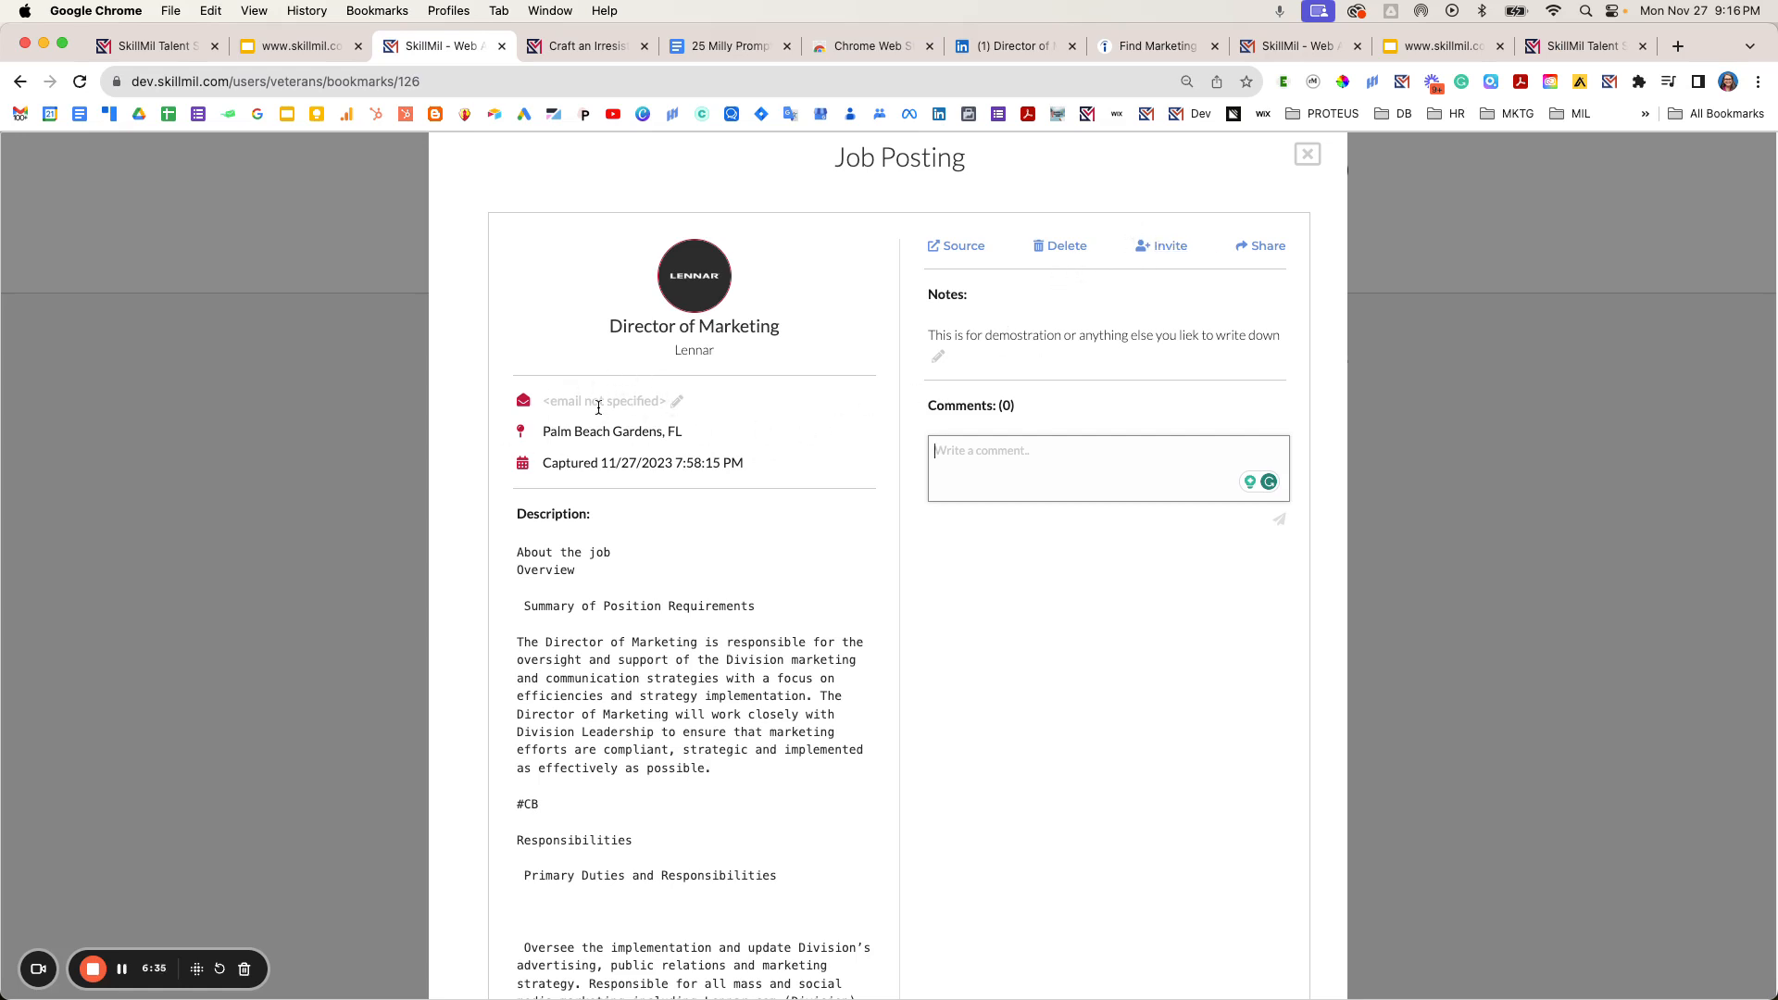
- Check the bookmark's source posting on LinkedIn, close that page, and return to the SkillMil bookmarks list
{"action": "left_click", "coordinate": [954, 247]}
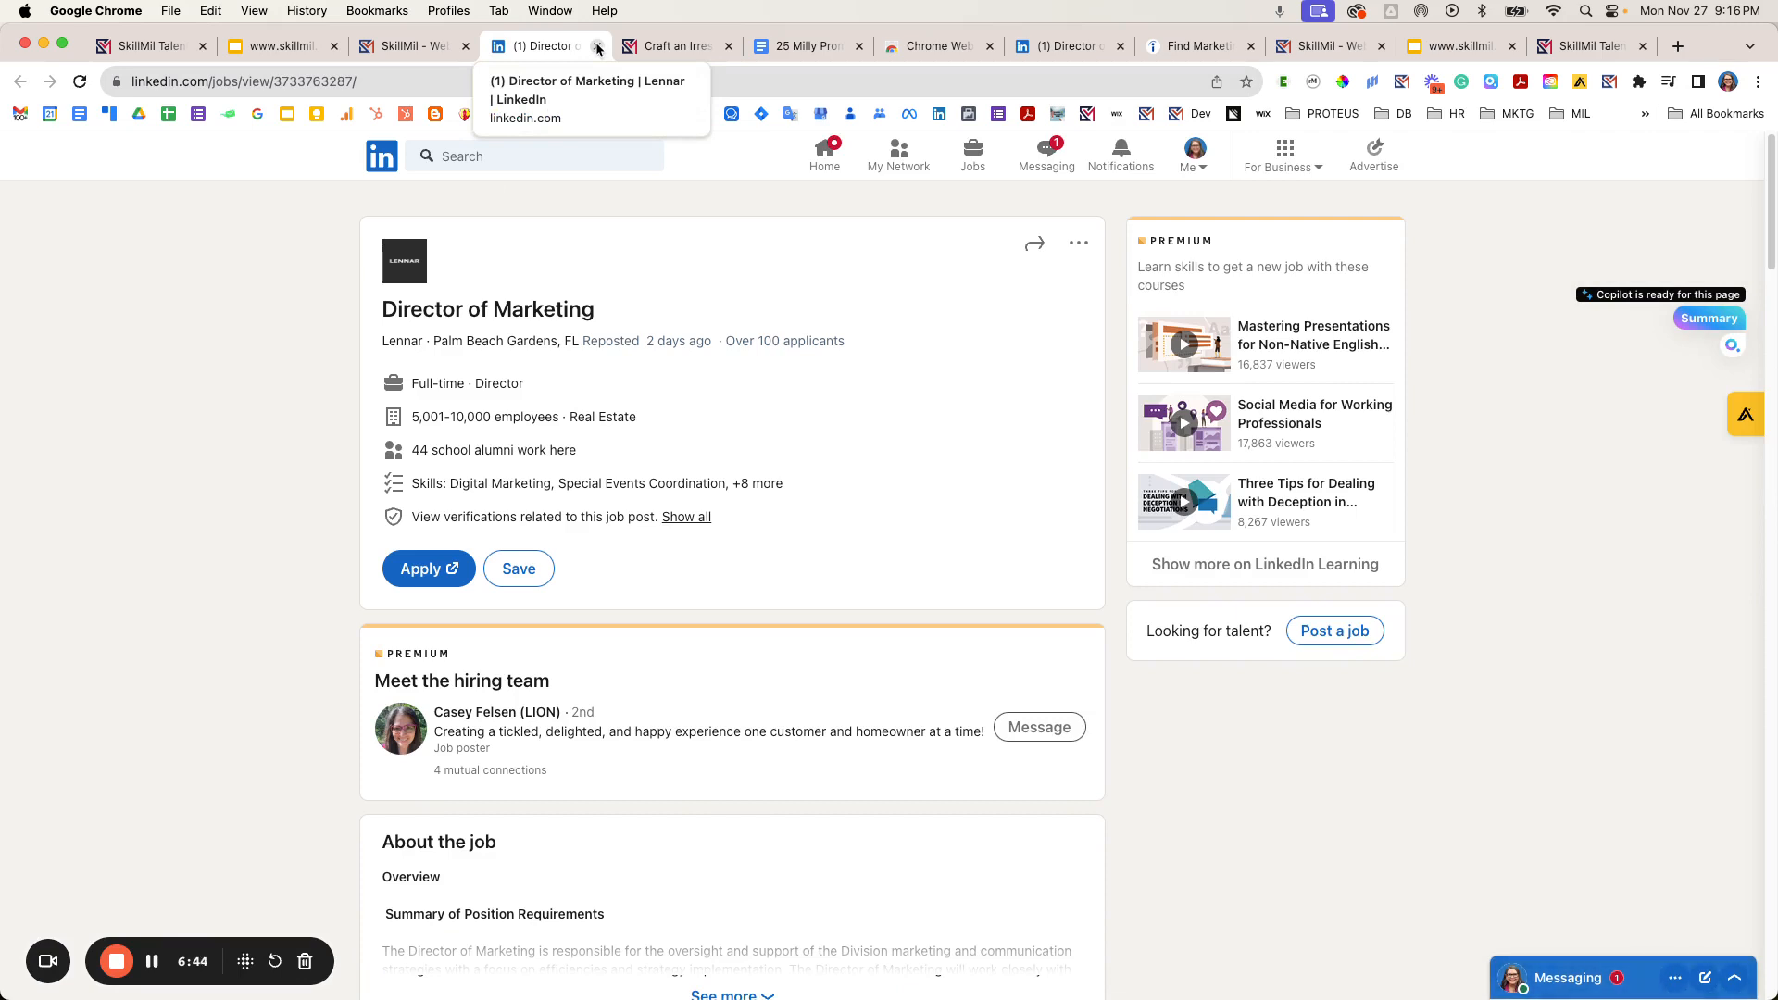
{"action": "left_click", "coordinate": [597, 47]}
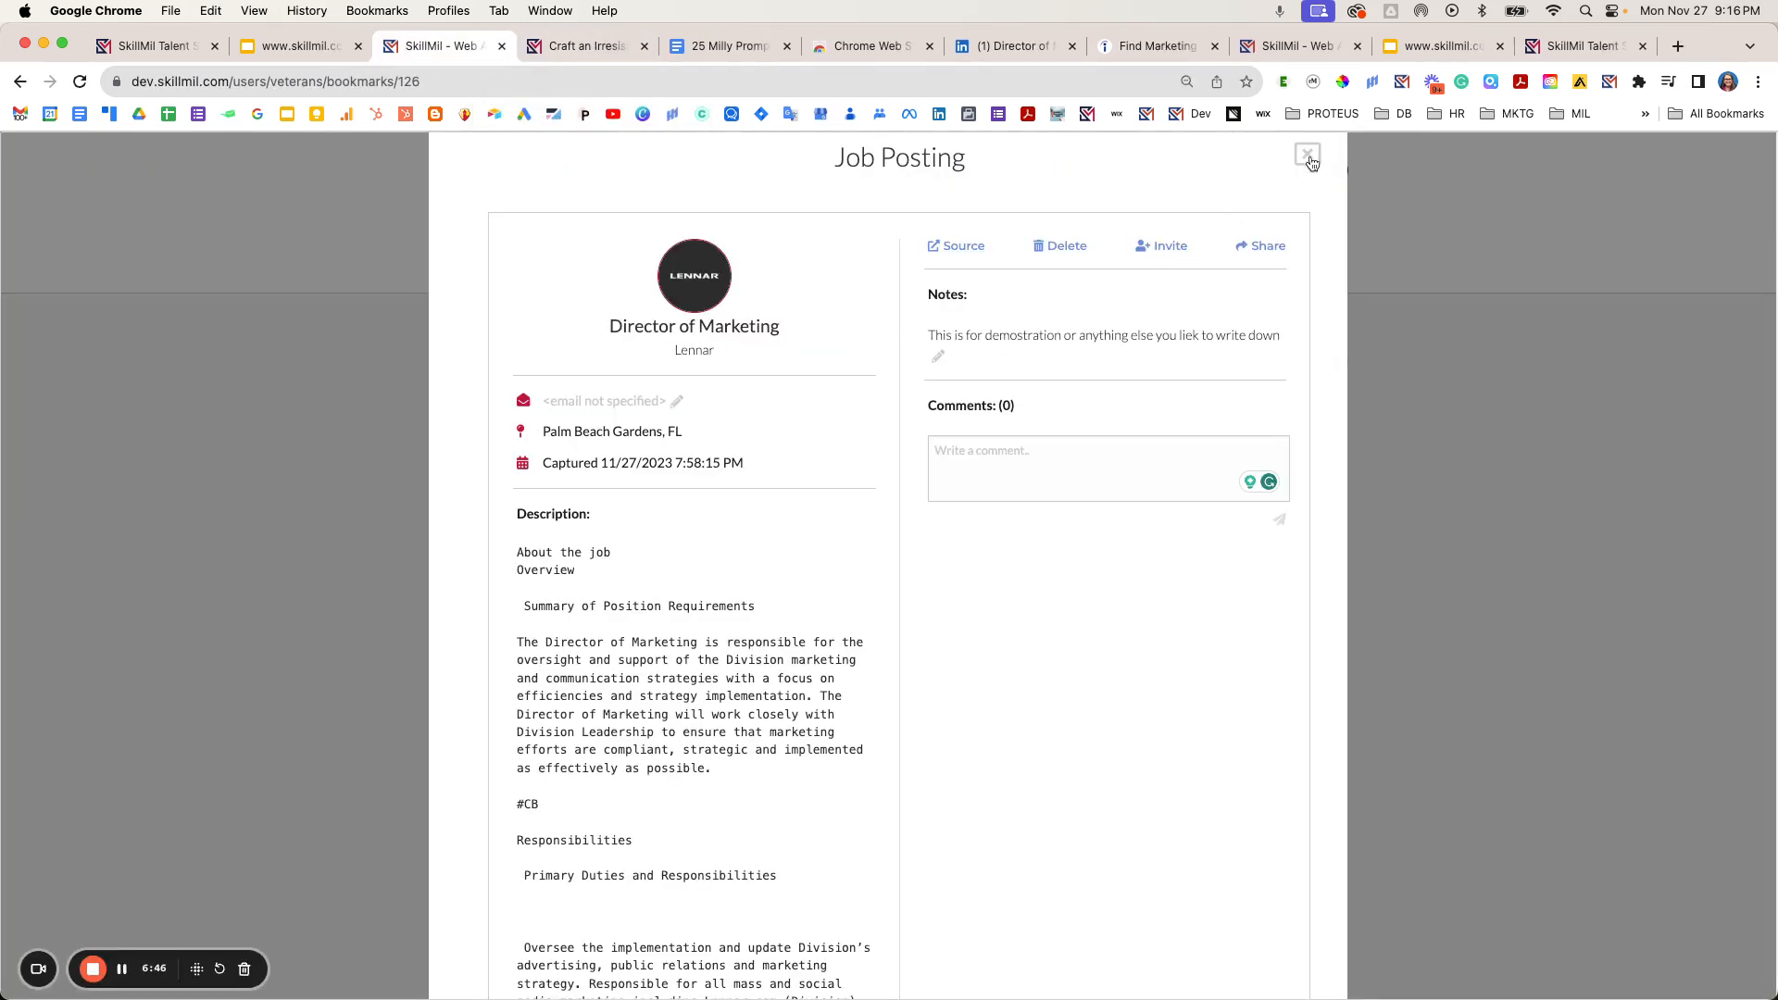
{"action": "left_click", "coordinate": [1306, 157]}
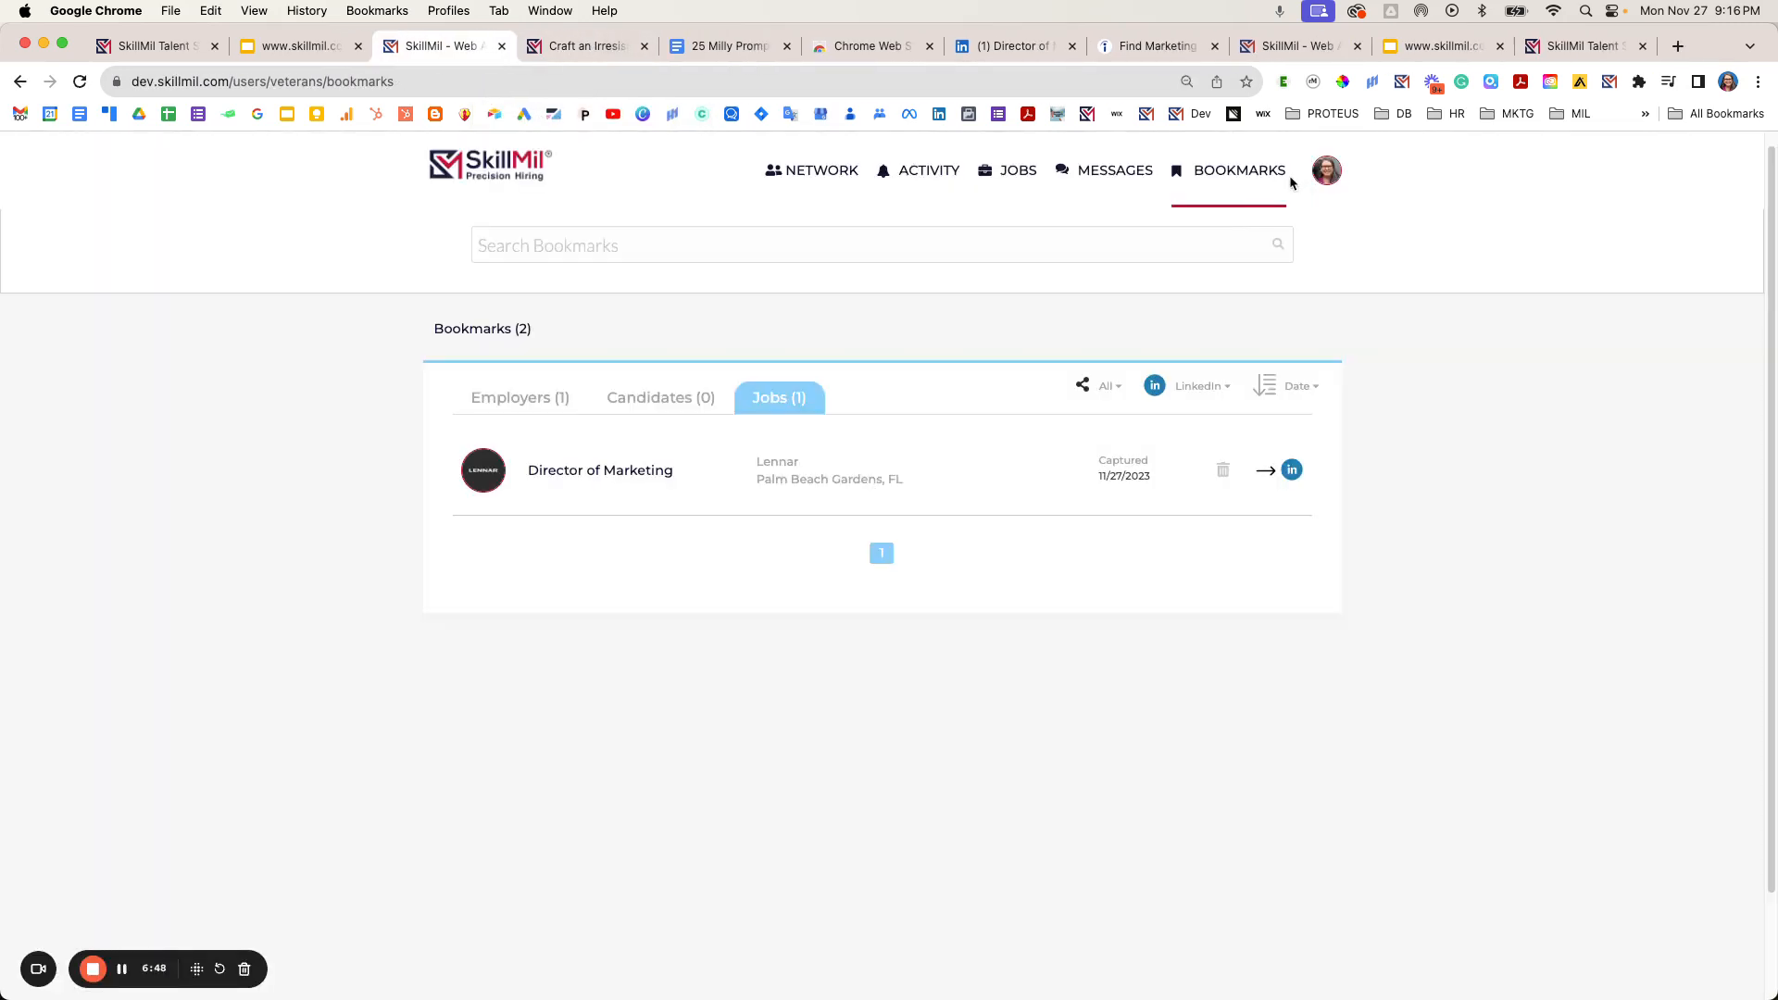
- Switch to the Indeed marketing Director results and view the Director of Marketing/Clinical Liaison job in the SkillMil extension without saving it
{"action": "left_click", "coordinate": [1144, 46]}
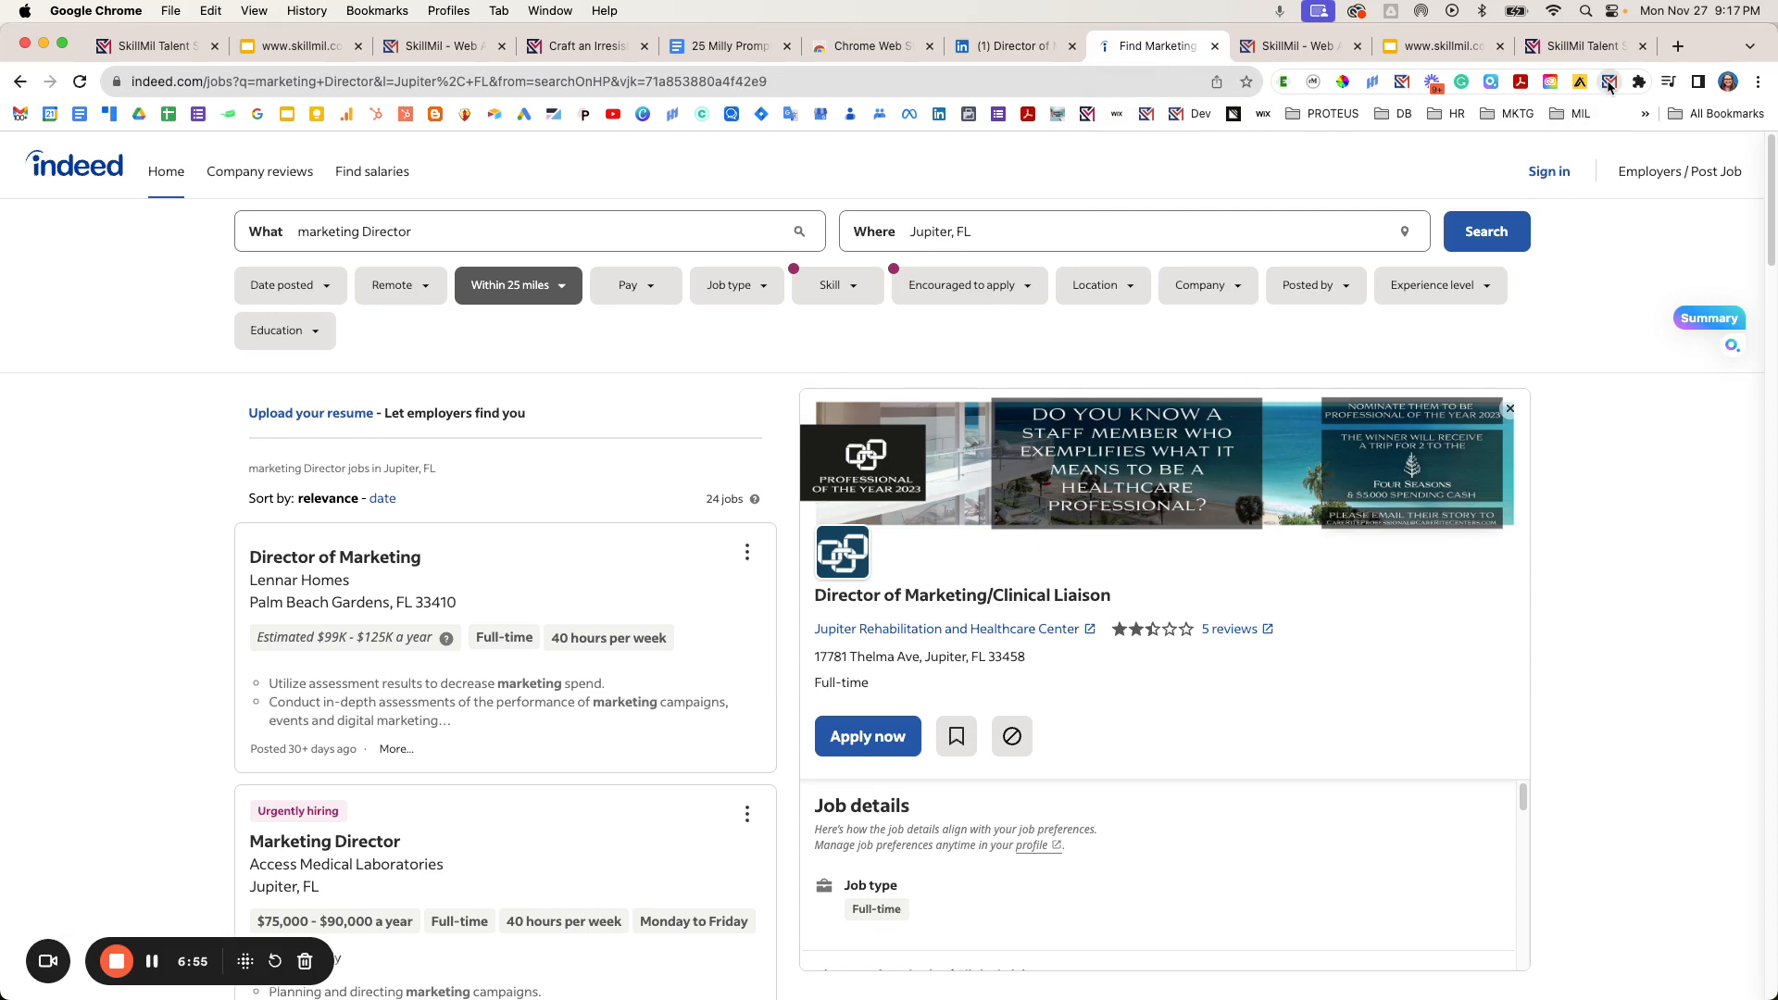
{"action": "left_click", "coordinate": [1608, 83]}
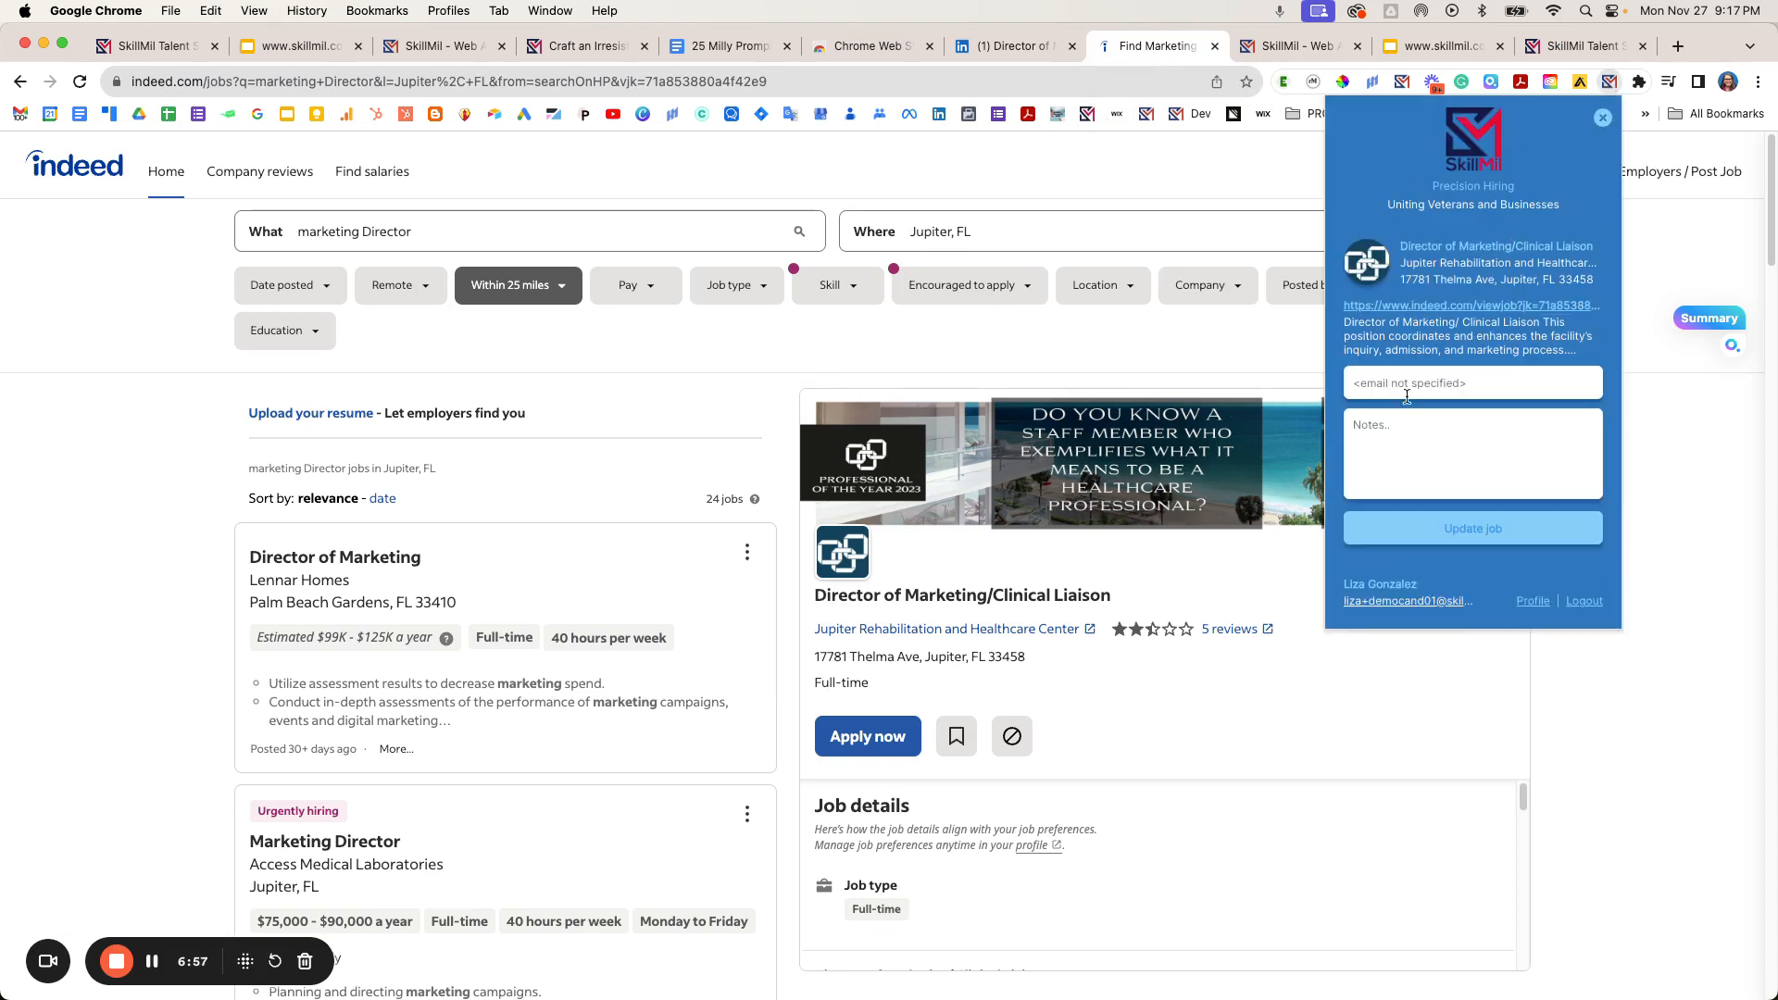
{"action": "left_click", "coordinate": [1602, 125]}
- Open the Lennar job poster's LinkedIn profile and update it as an employer contact with the note "Lennar homes Job Contact update"
{"action": "left_click", "coordinate": [1021, 50]}
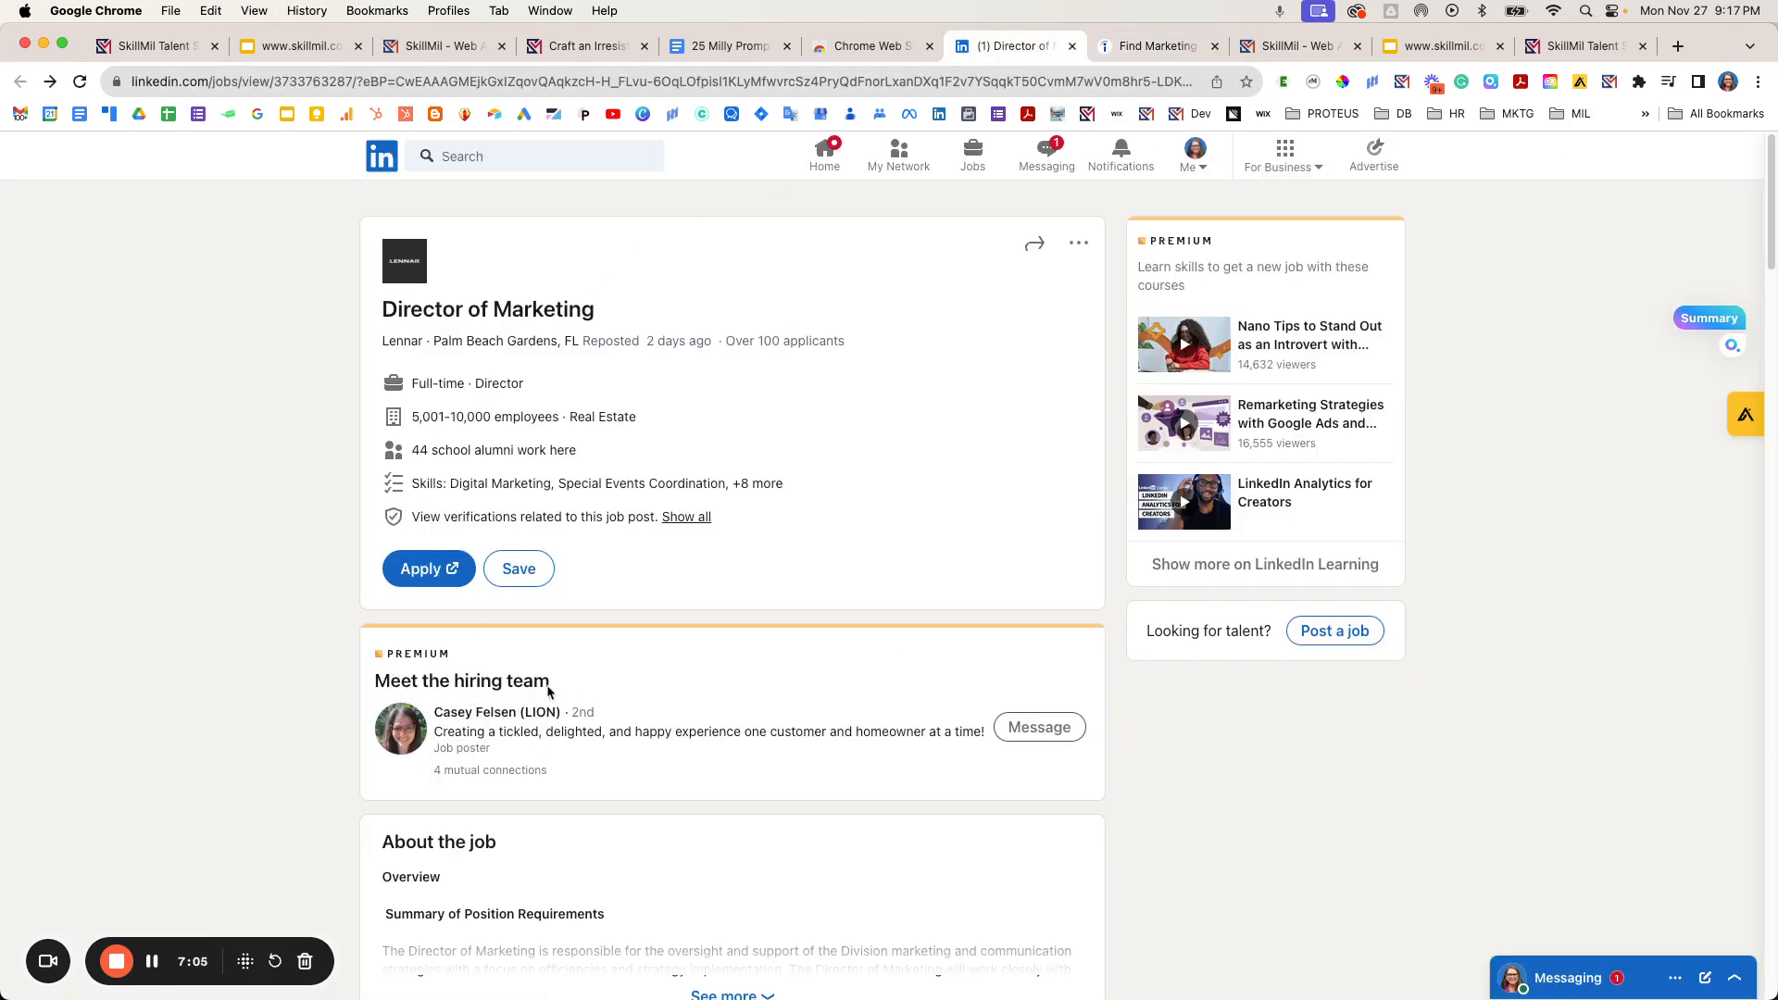
{"action": "left_click", "coordinate": [484, 719]}
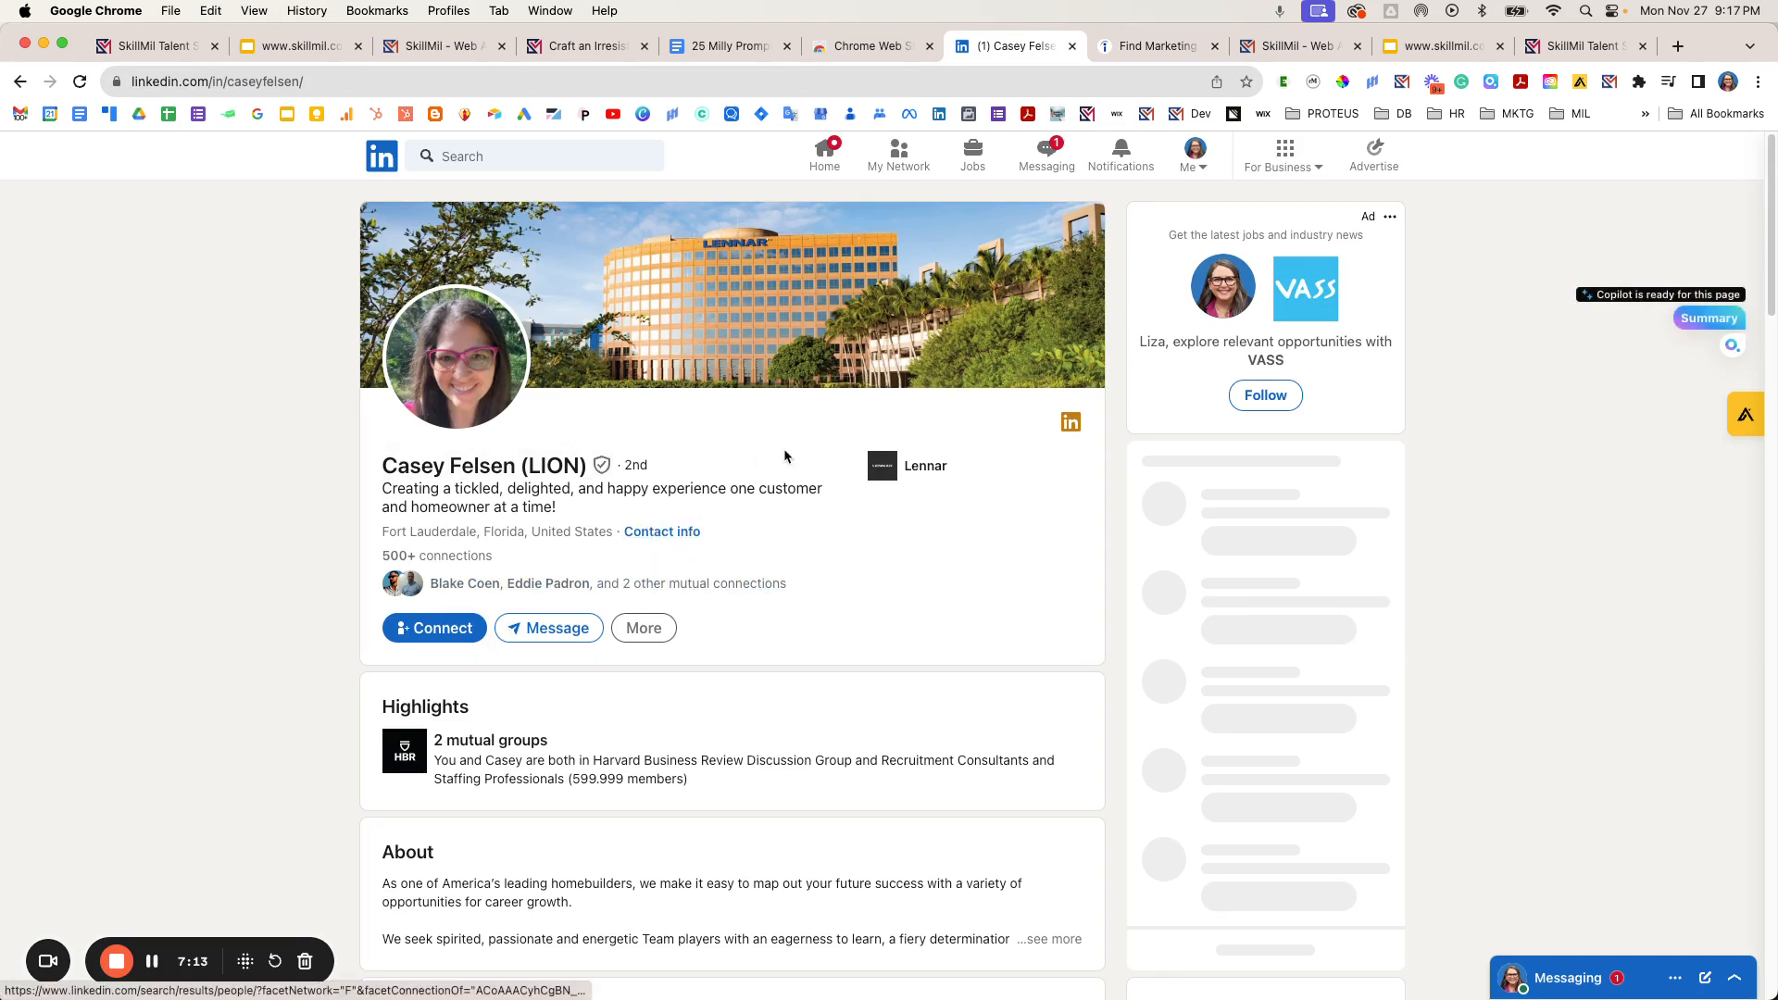
{"action": "left_click", "coordinate": [1609, 81]}
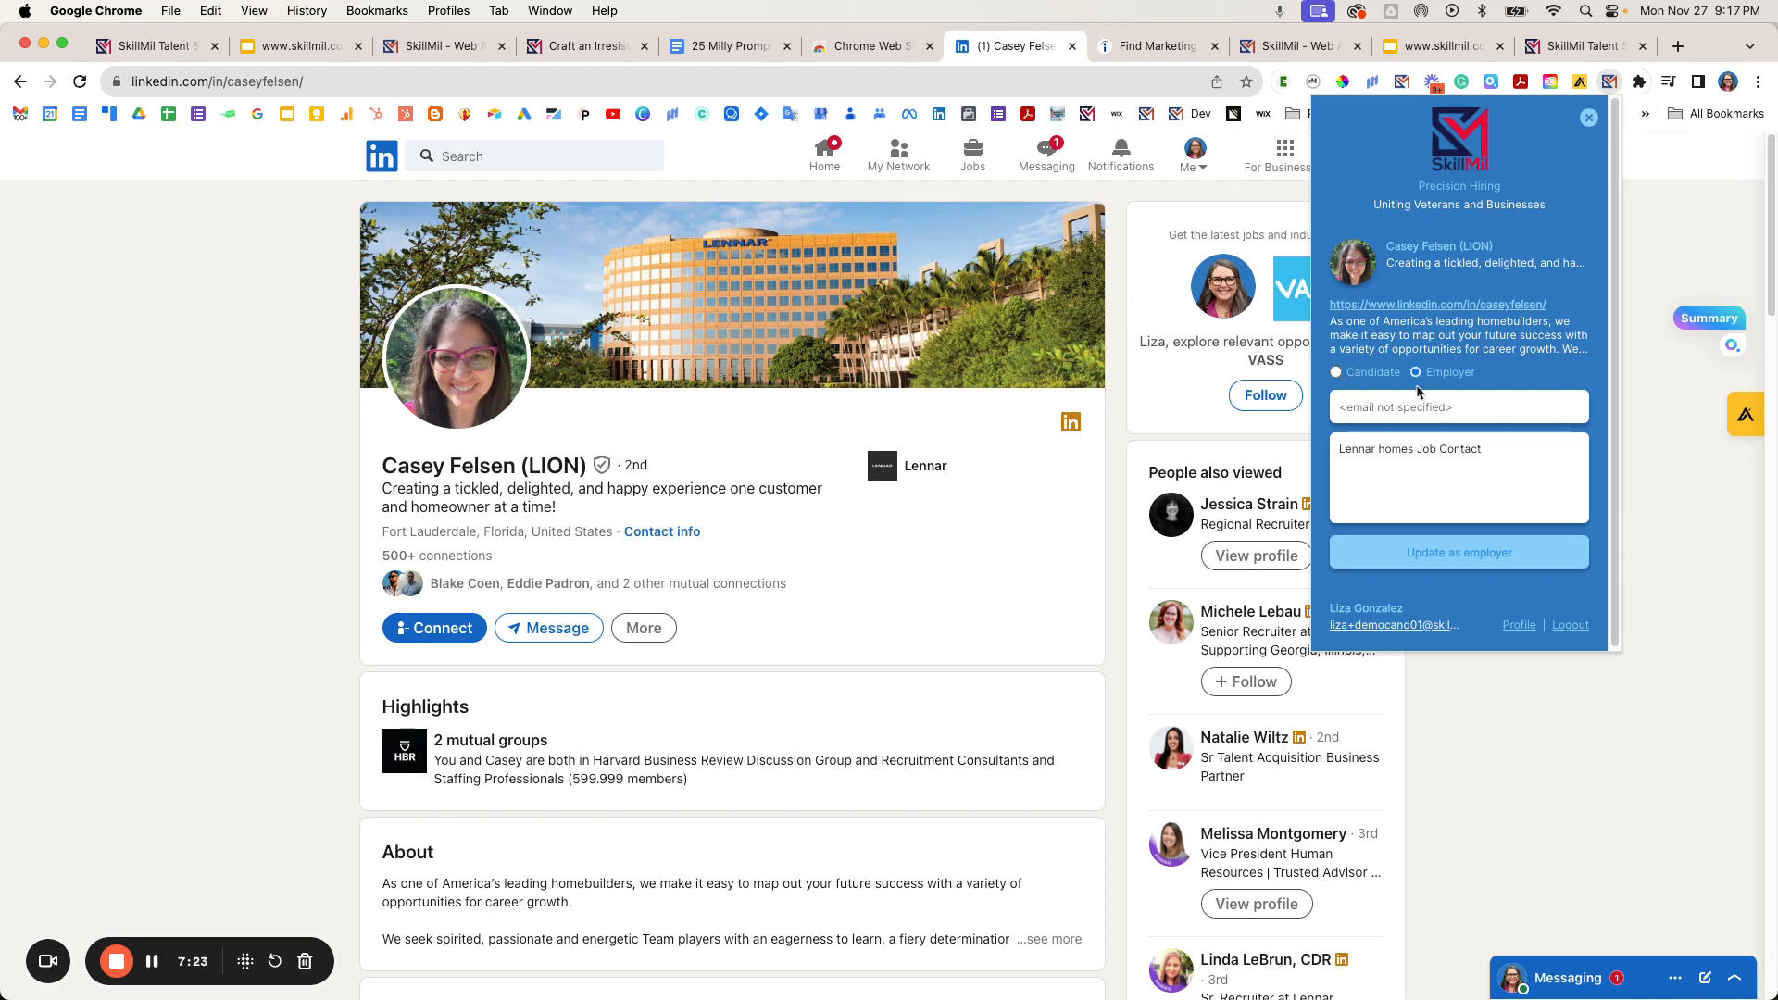
{"action": "left_click", "coordinate": [1383, 458]}
{"action": "left_click", "coordinate": [1467, 553]}
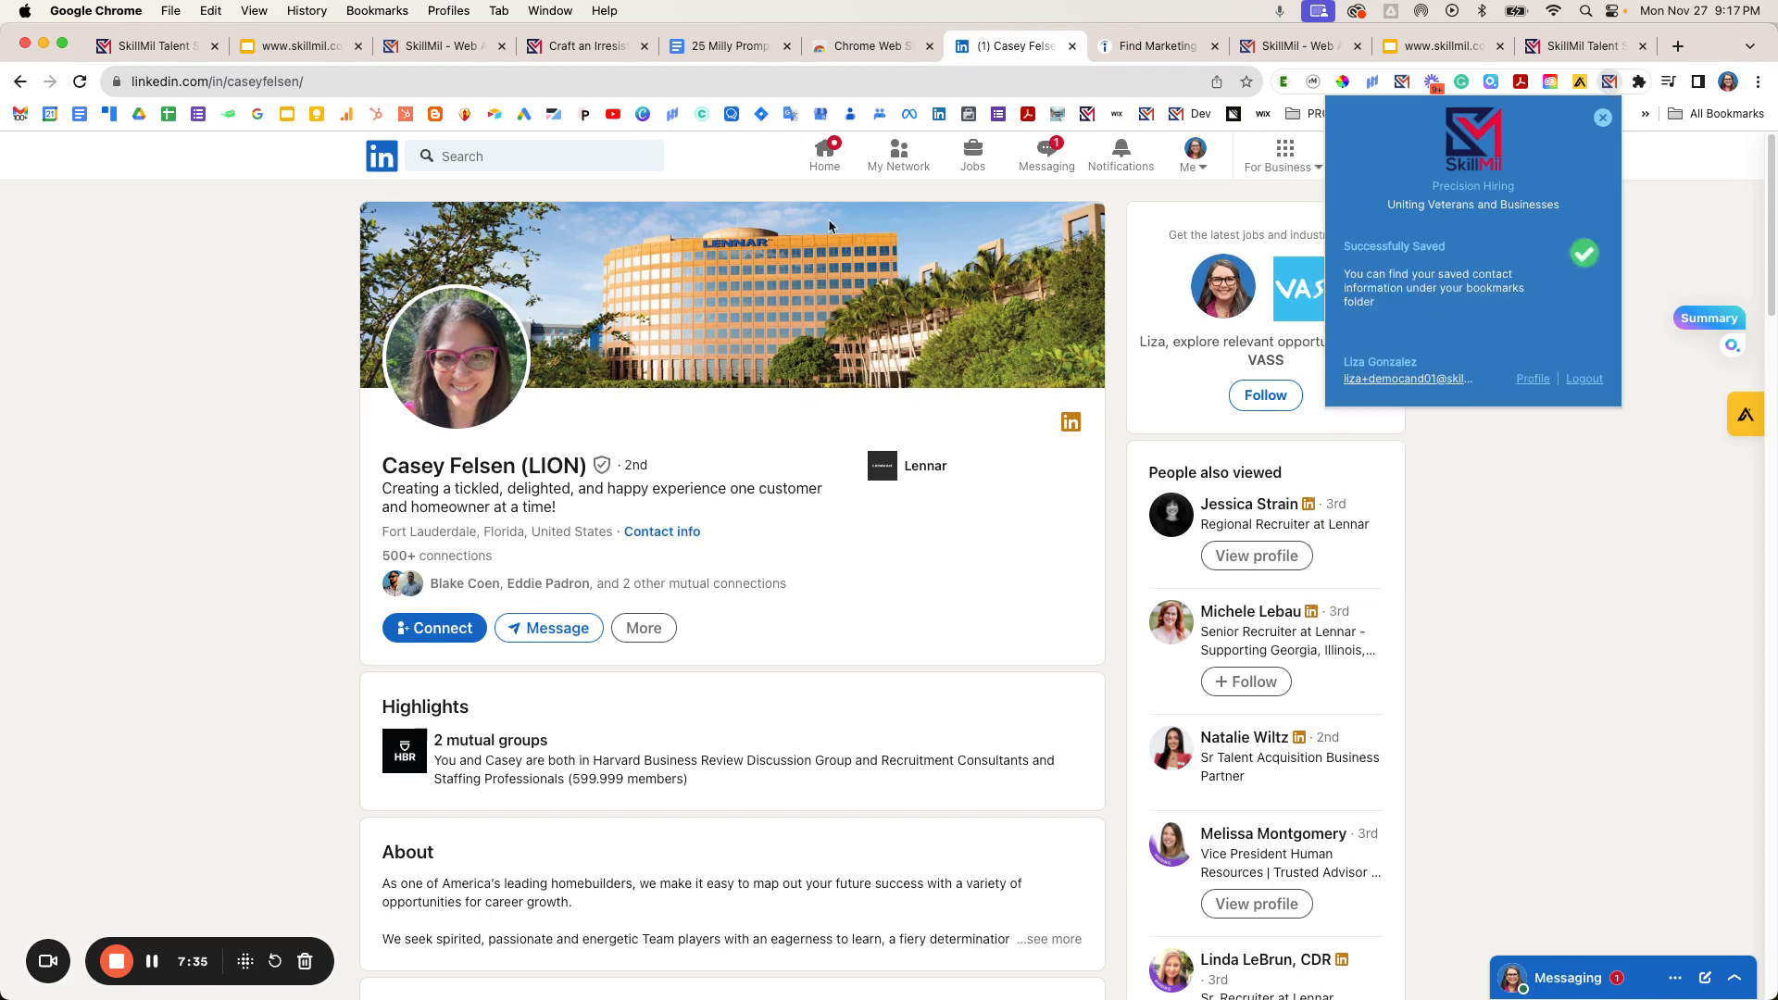
- Reload the SkillMil bookmarks, review the saved Lennar employer contact, and view the bookmark source filter options without changing them
{"action": "left_click", "coordinate": [432, 52]}
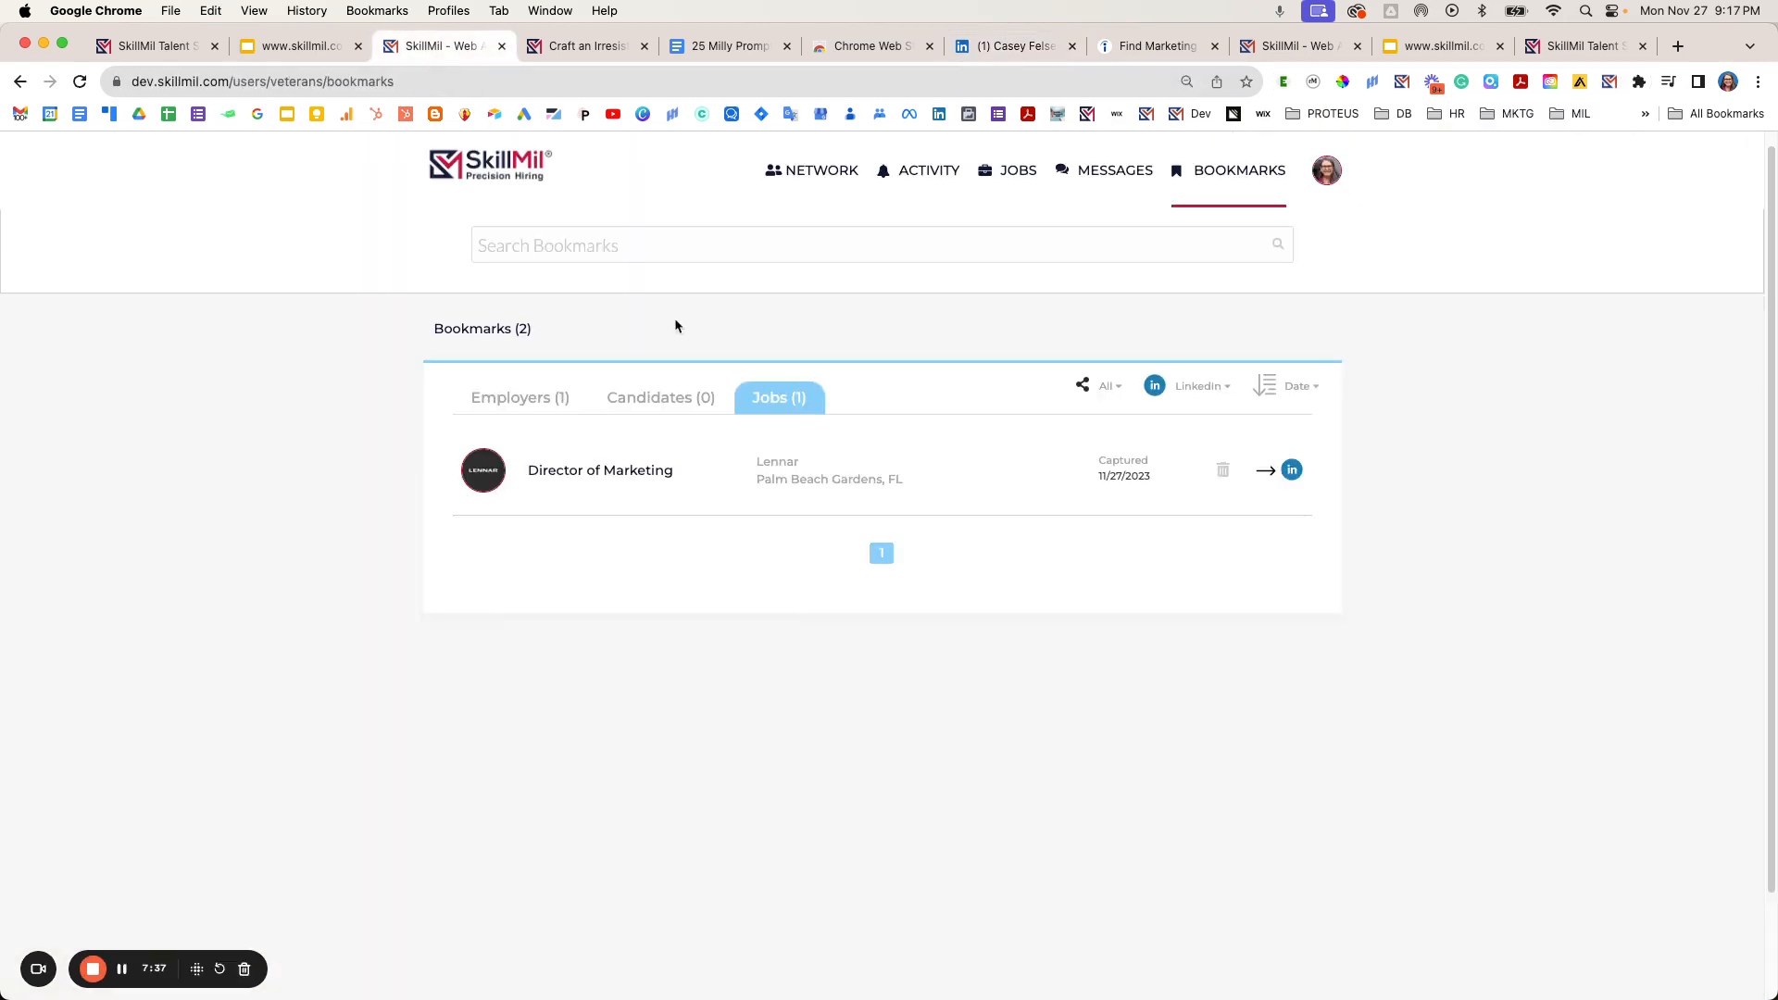
{"action": "left_click", "coordinate": [82, 83]}
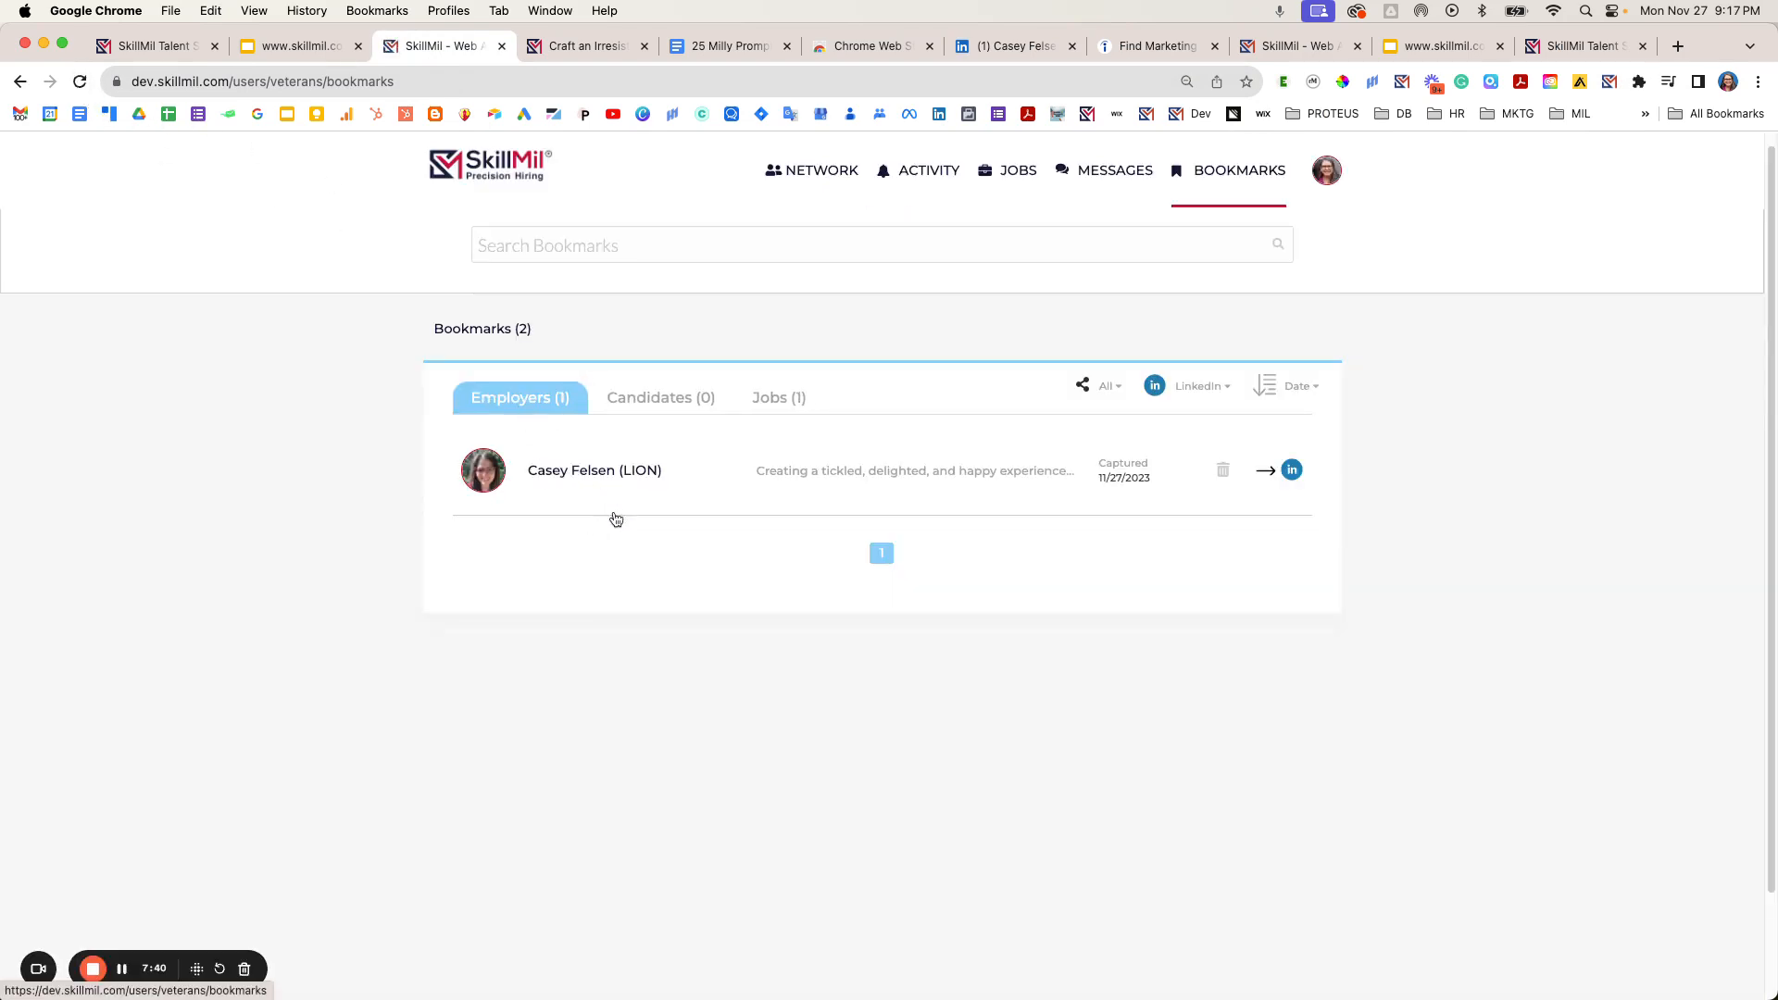
{"action": "left_click", "coordinate": [611, 511]}
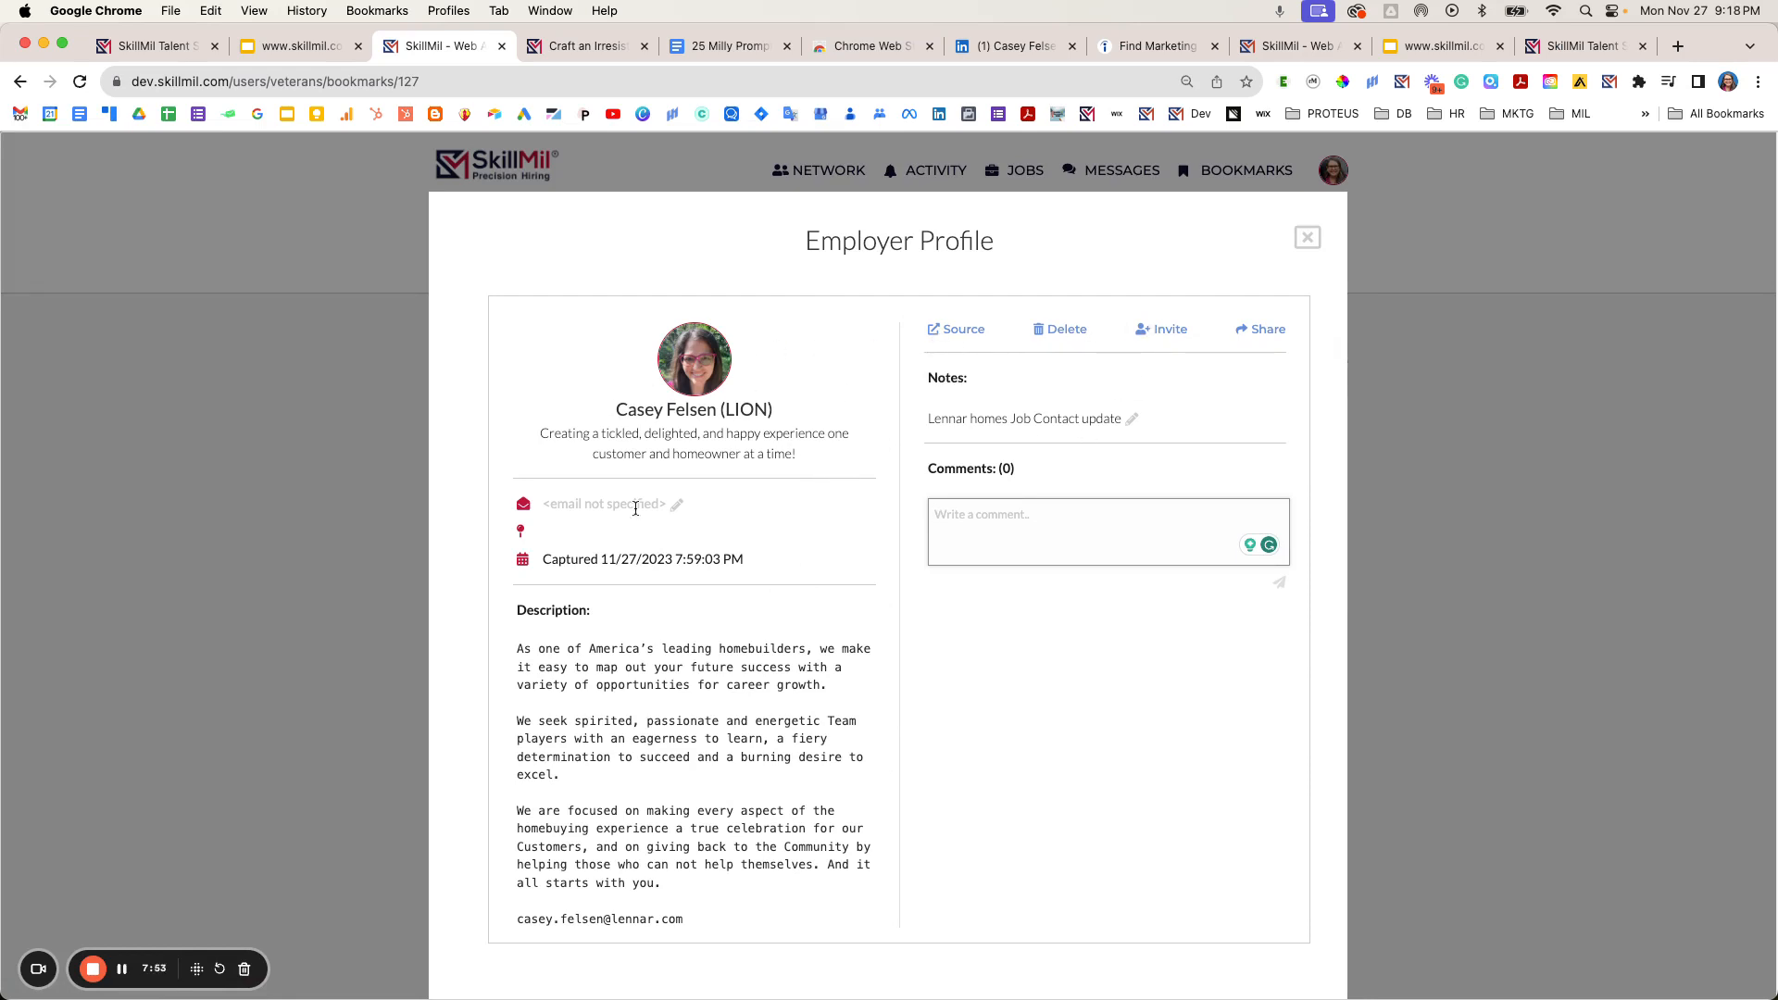
{"action": "left_click", "coordinate": [1304, 238]}
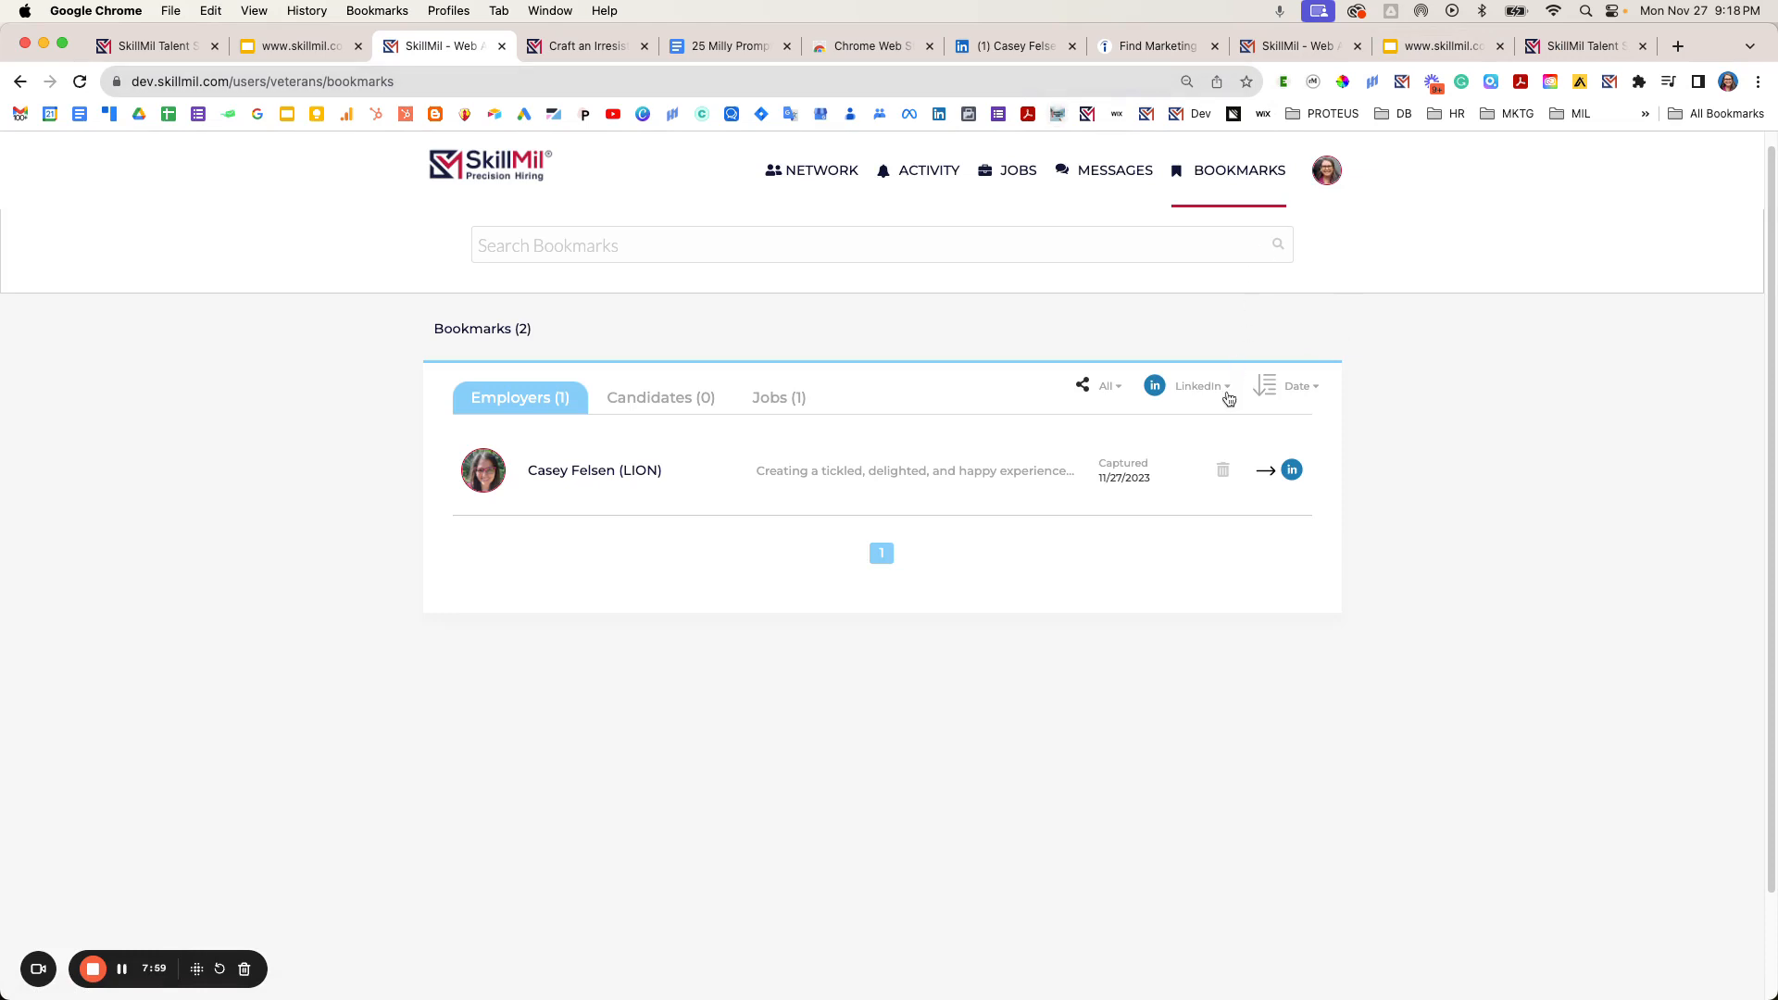
{"action": "left_click", "coordinate": [1194, 386]}
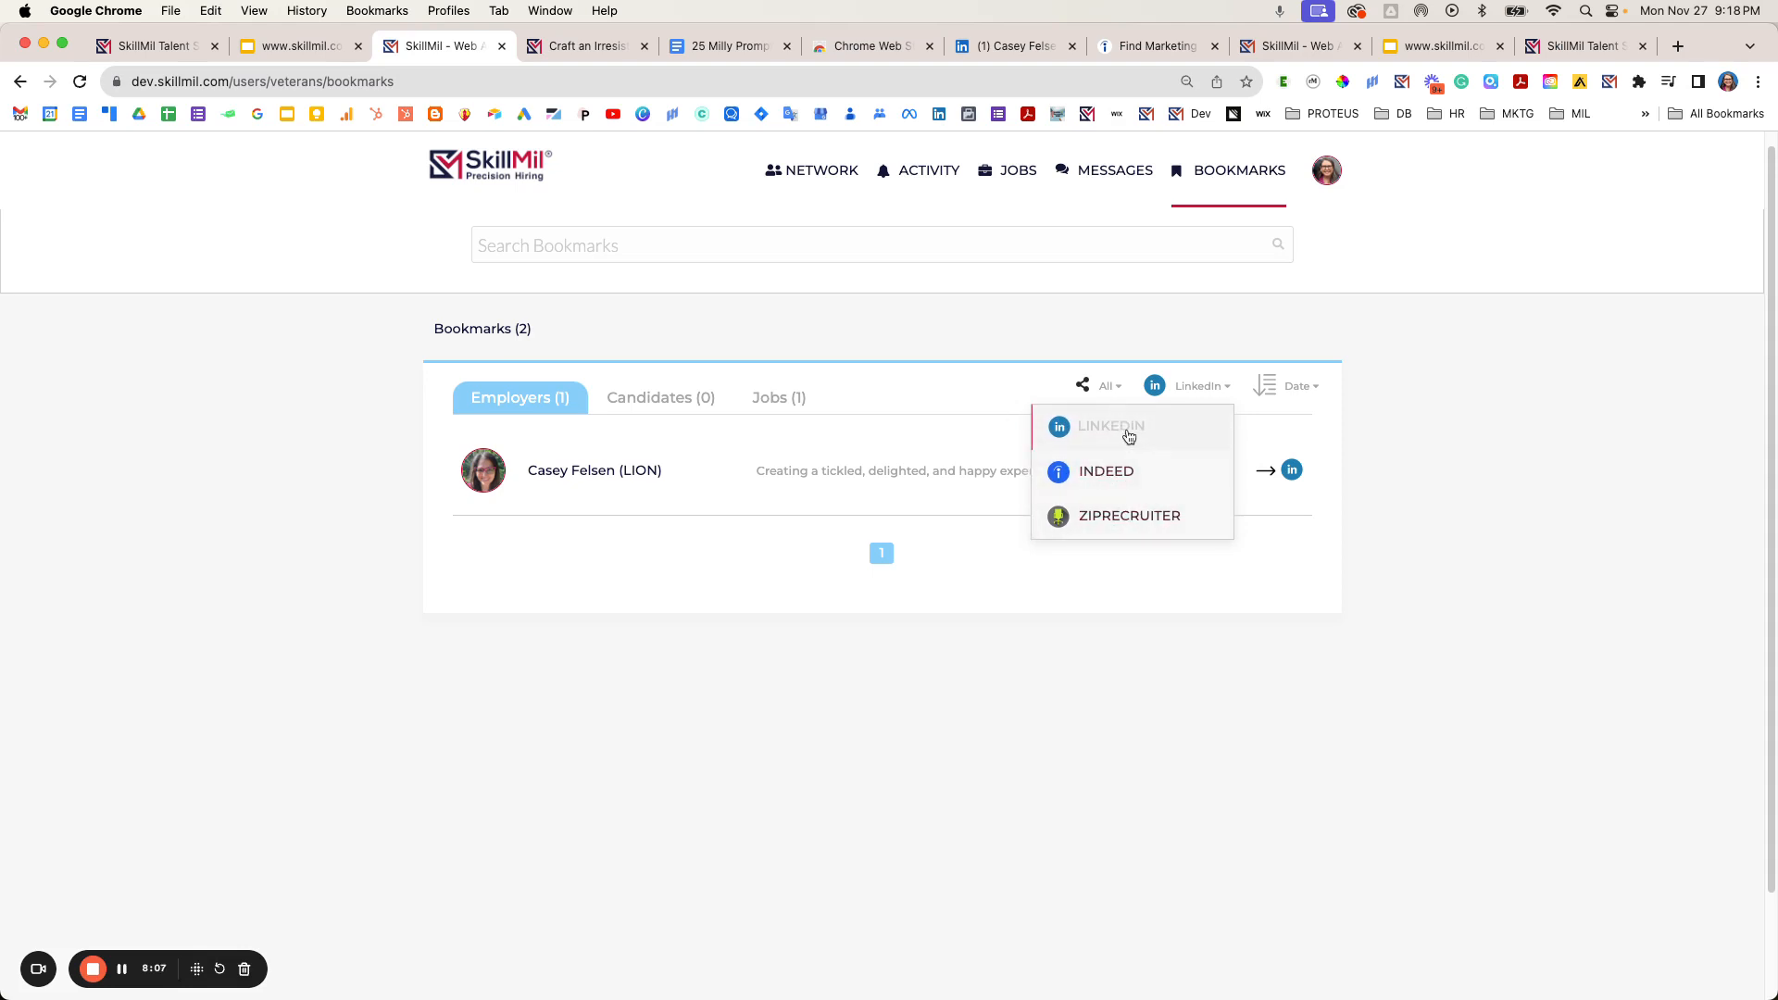
{"action": "left_click", "coordinate": [992, 396]}
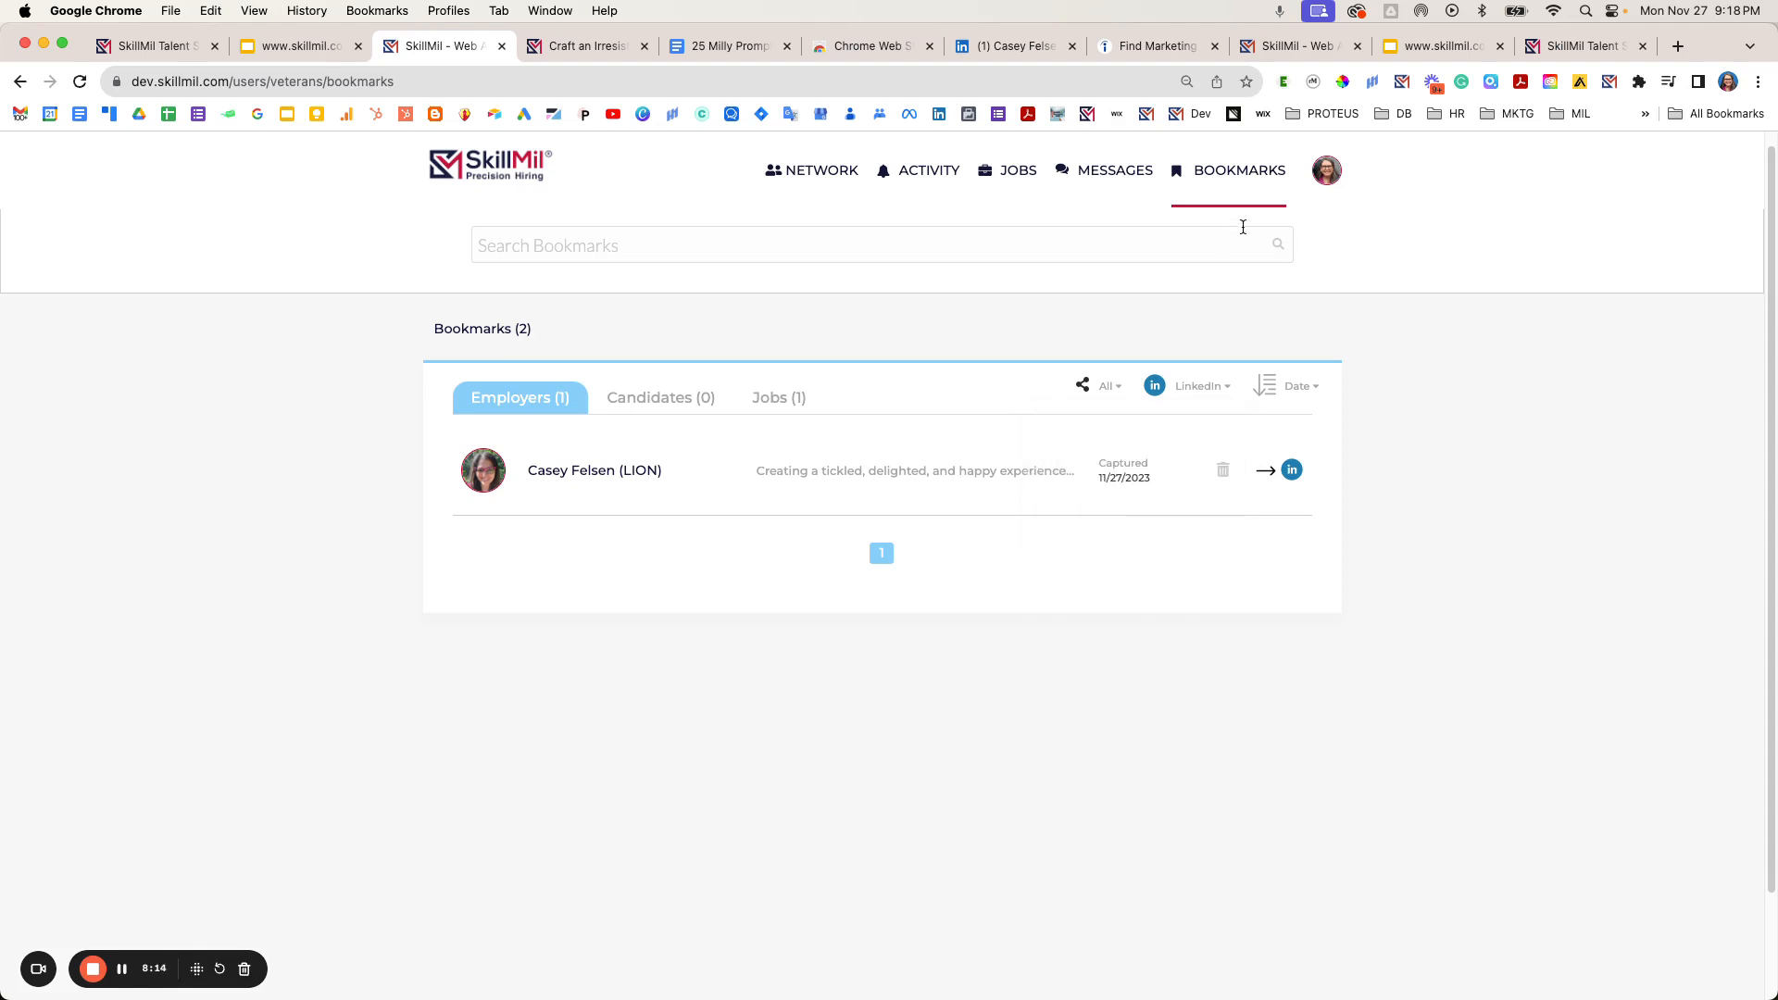
{"action": "left_click", "coordinate": [268, 49]}
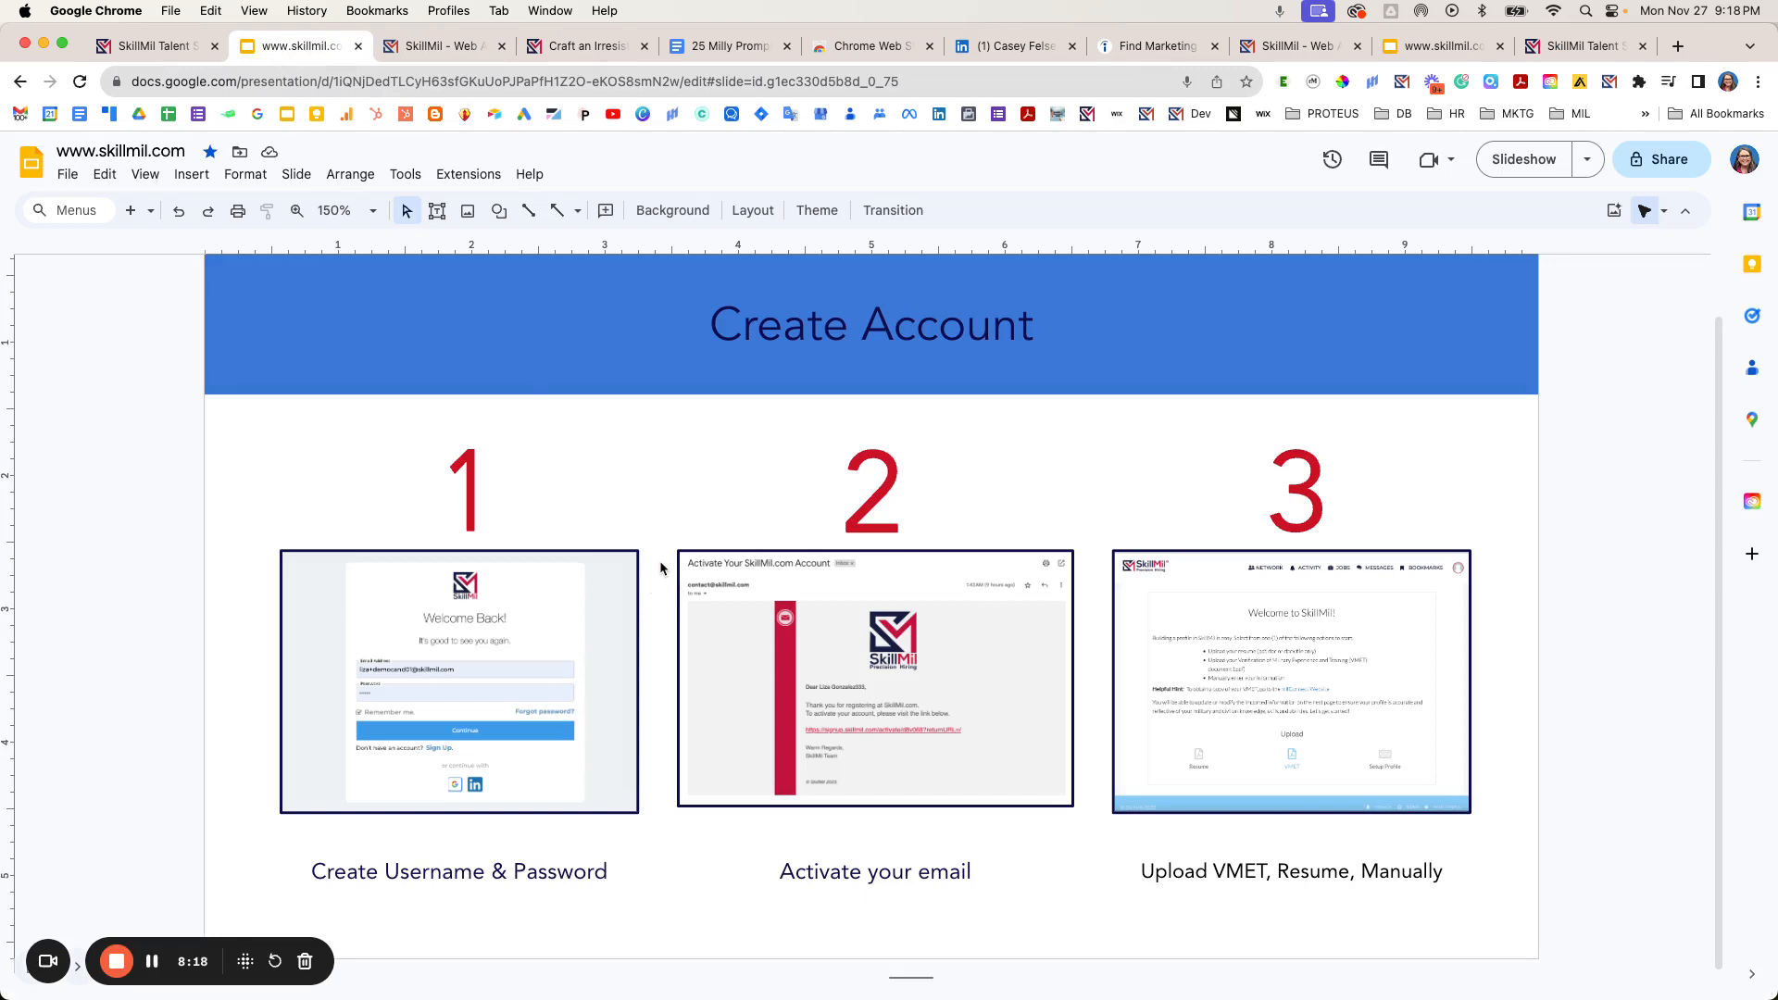
{"action": "key", "text": "Up"}
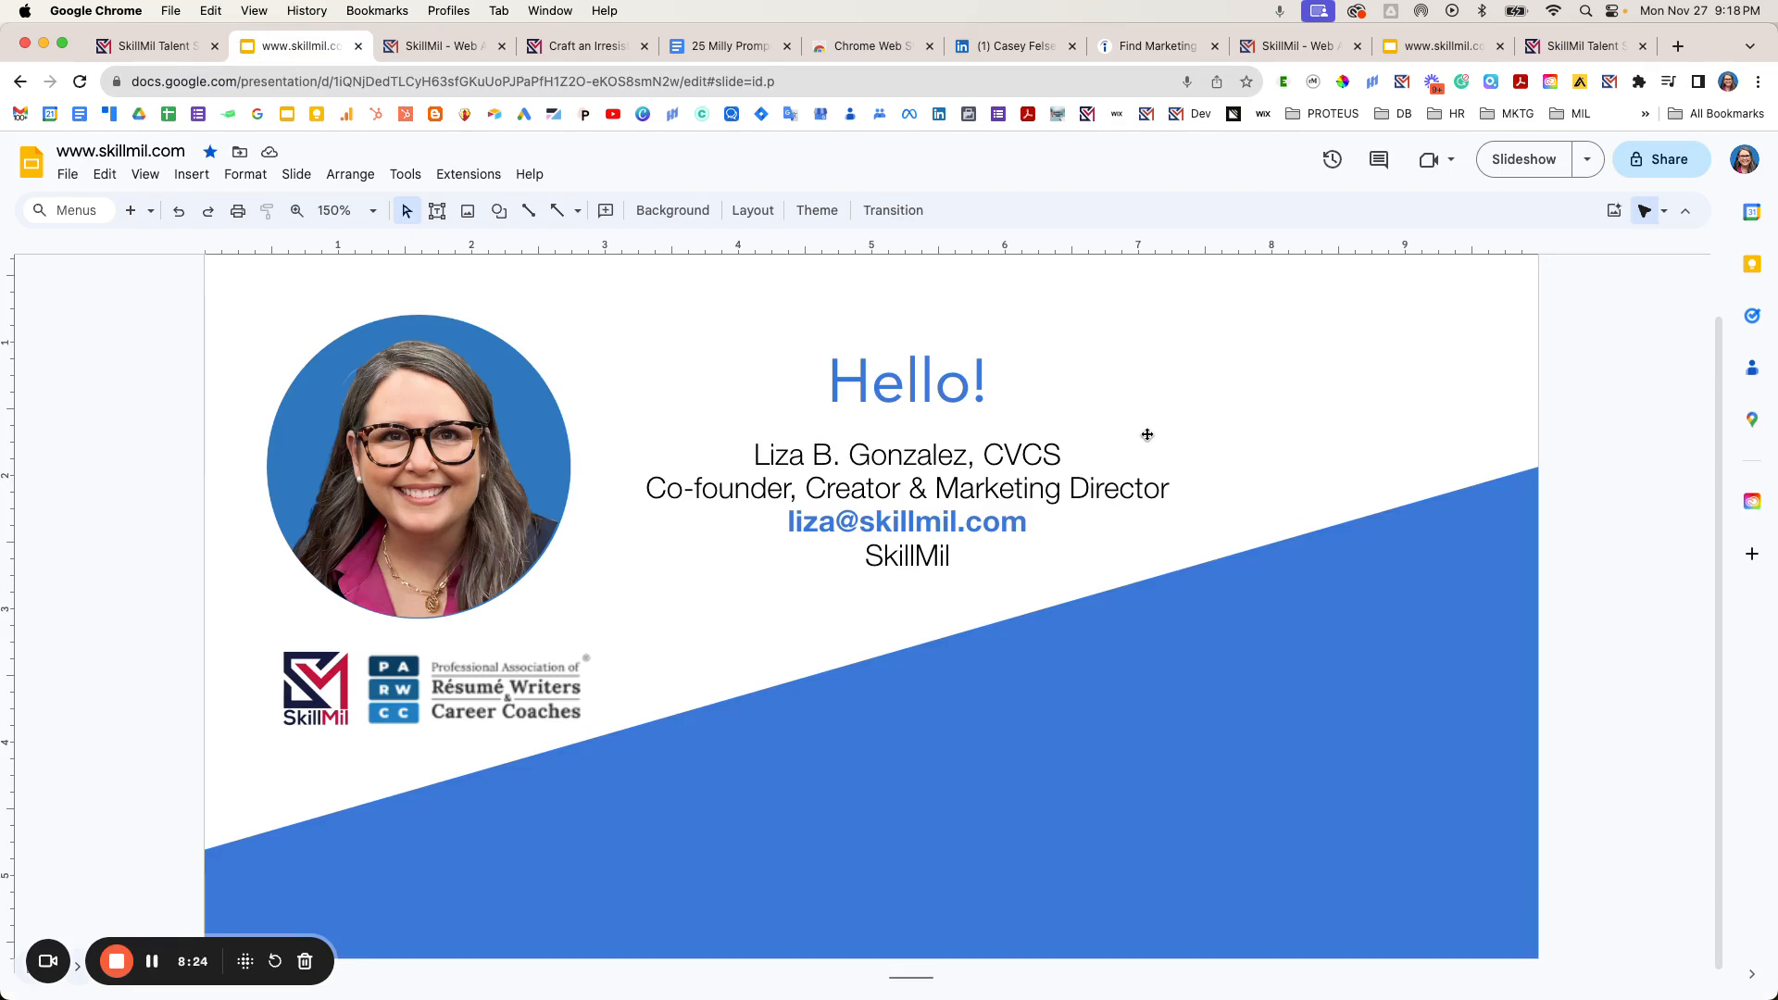
- Bring up the SkillMil public home page and close its chat window to show the recruiter, job seeker and veteran options
{"action": "left_click", "coordinate": [437, 46]}
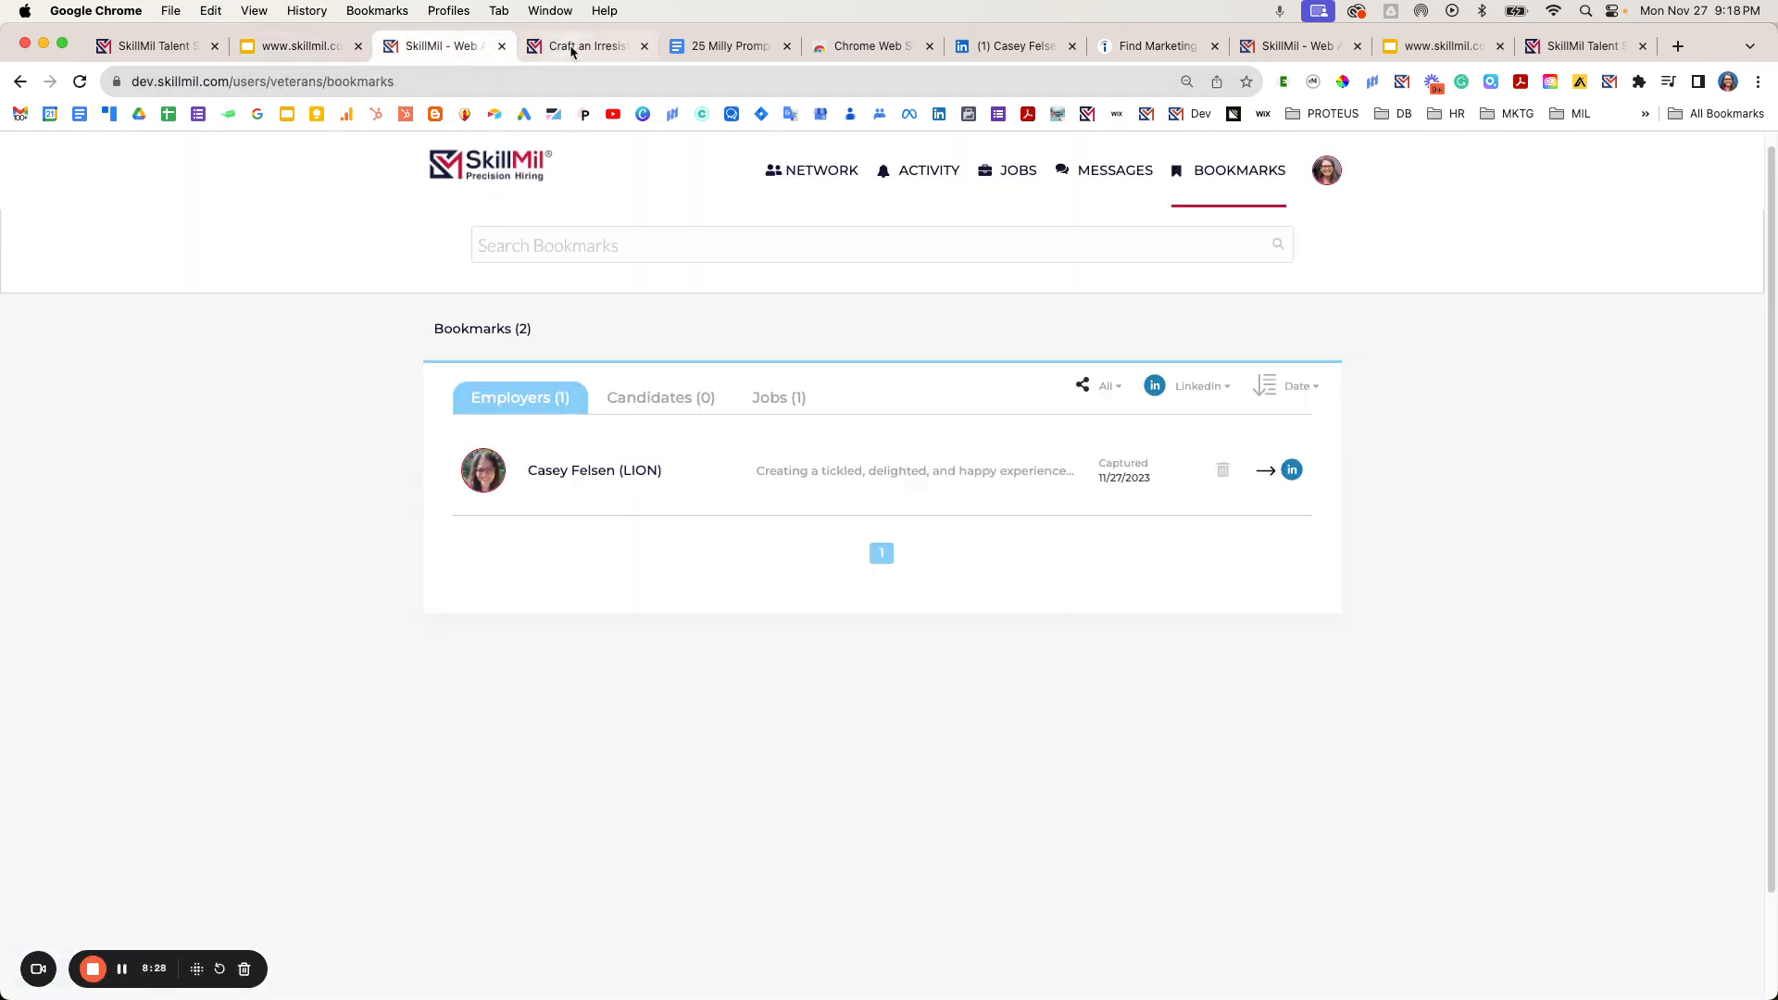
{"action": "left_click", "coordinate": [455, 166]}
{"action": "left_click", "coordinate": [1584, 45]}
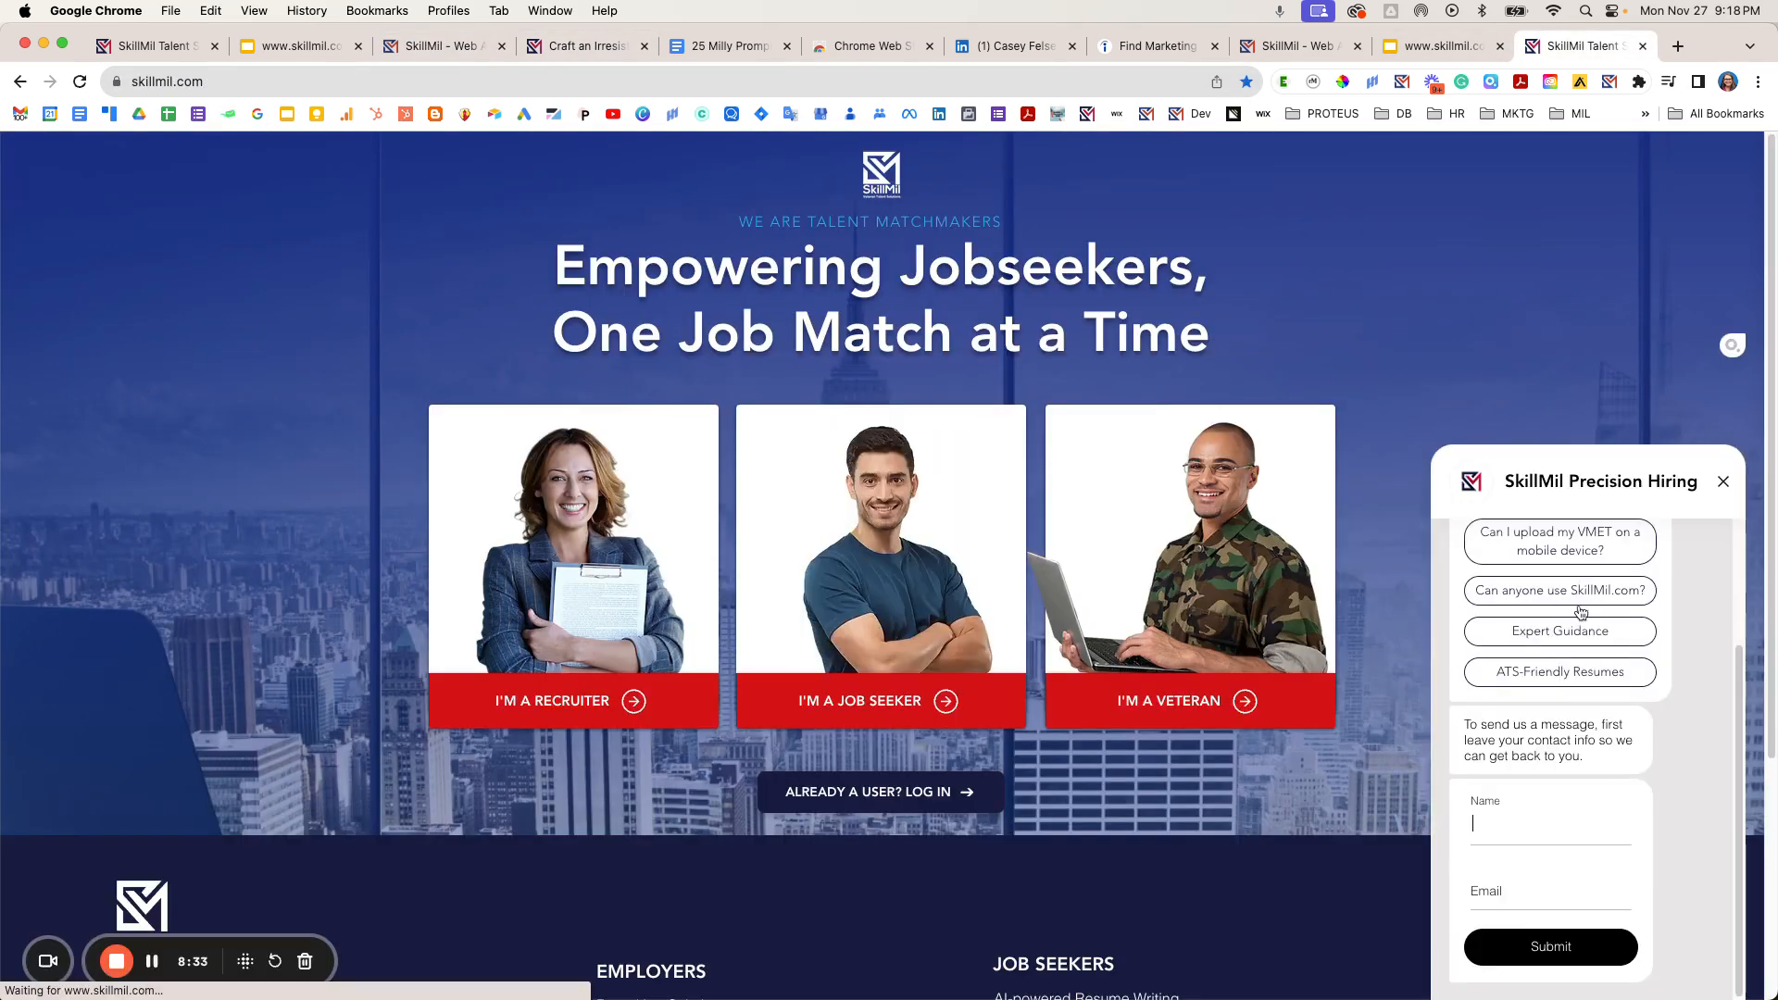
{"action": "left_click", "coordinate": [1724, 484]}
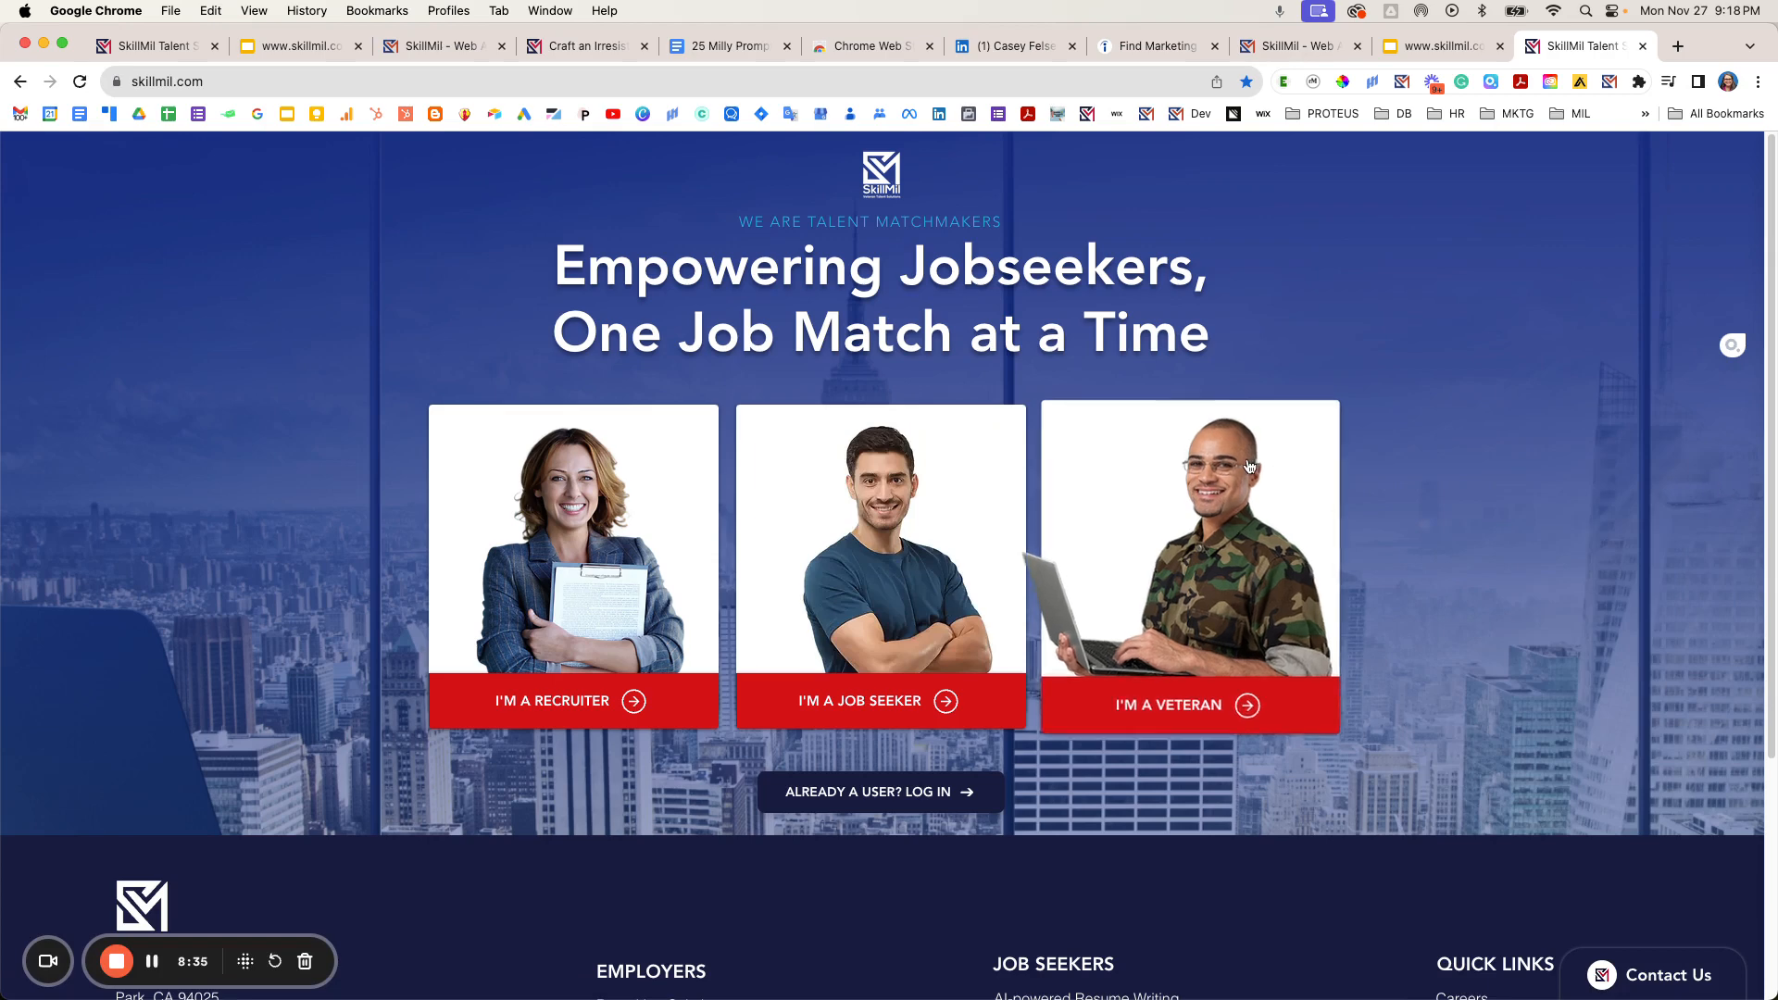